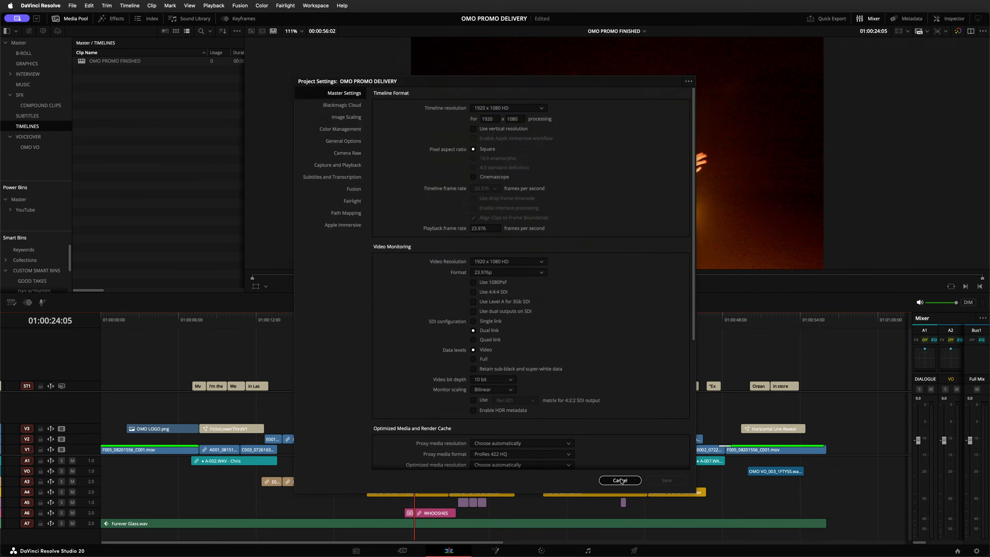
# - Close the project settings unchanged and export the OMO PROMO FINISHED timeline to the Desktop as OMO PROMO FINISHED.drt
pyautogui.click(621, 481)
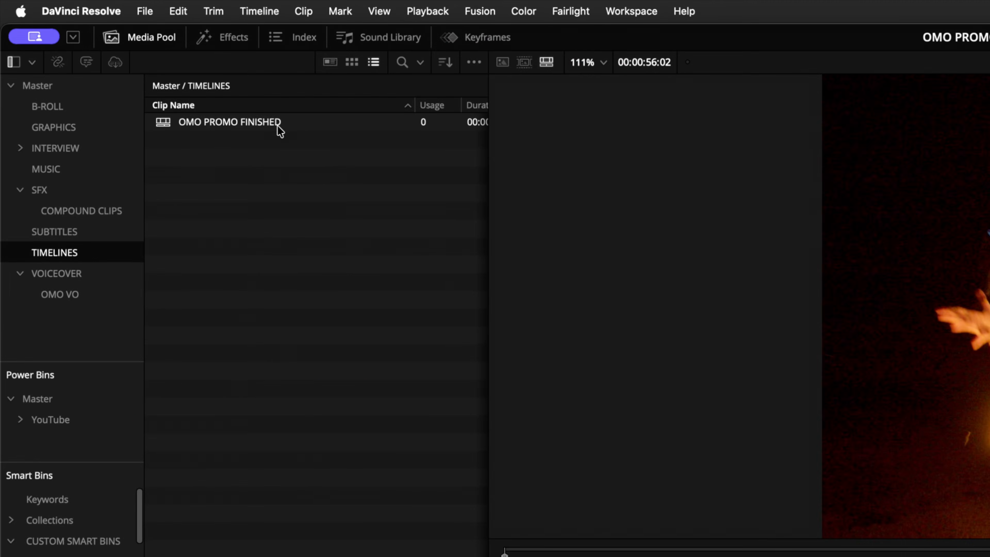
pyautogui.rightClick(139, 64)
pyautogui.moveTo(320, 141)
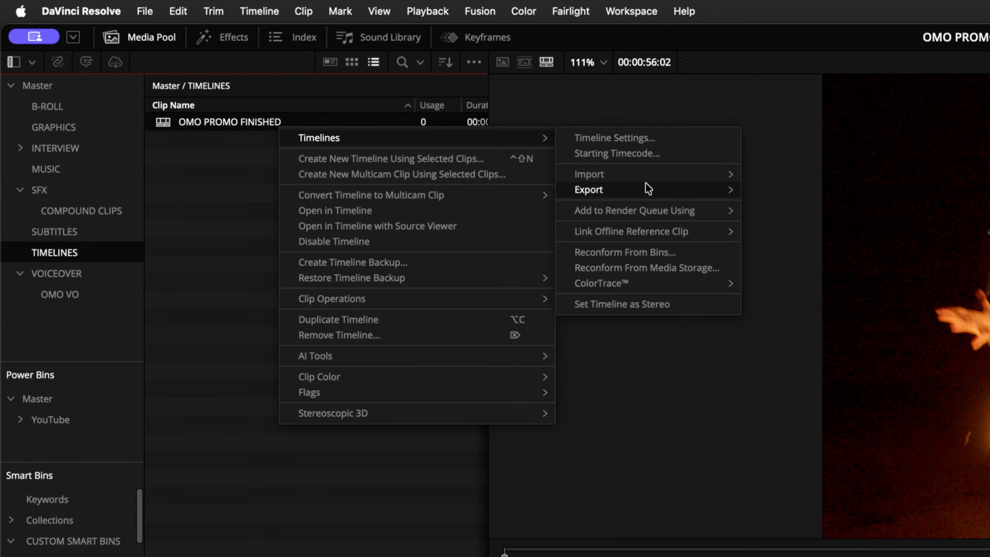
pyautogui.moveTo(728, 190)
pyautogui.click(779, 192)
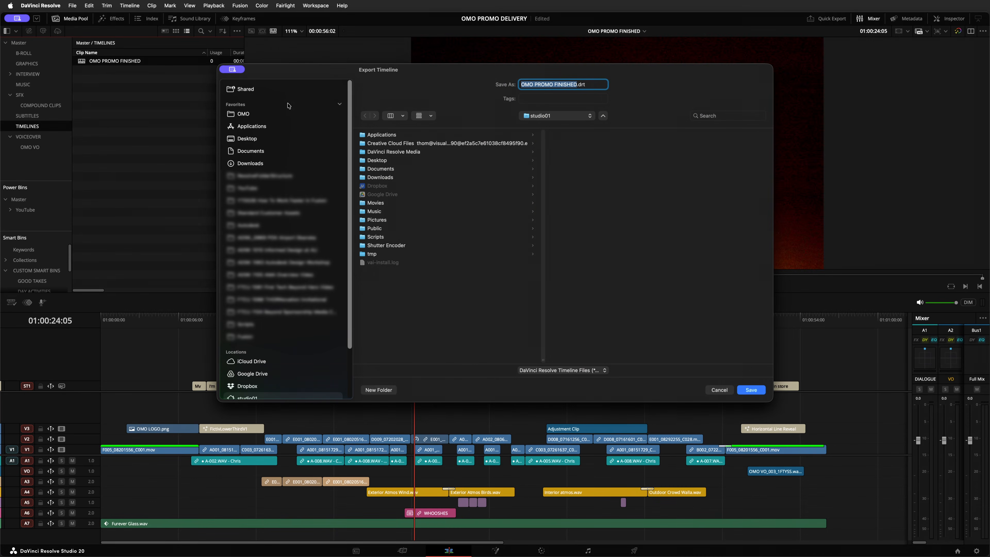
pyautogui.click(265, 137)
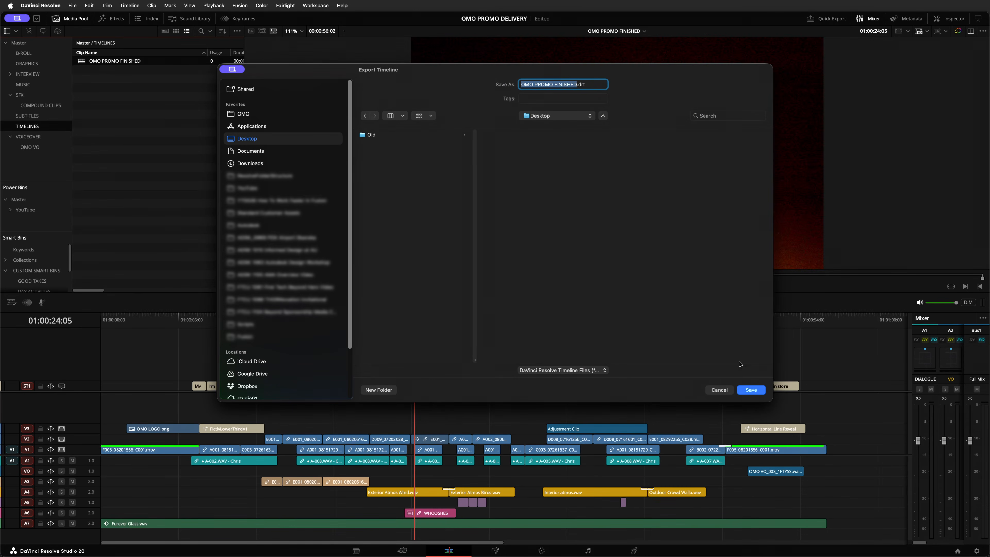
pyautogui.click(749, 388)
# - Delete the OMO PROMO FINISHED timeline from the TIMELINES bin
pyautogui.click(80, 61)
pyautogui.press('Delete')
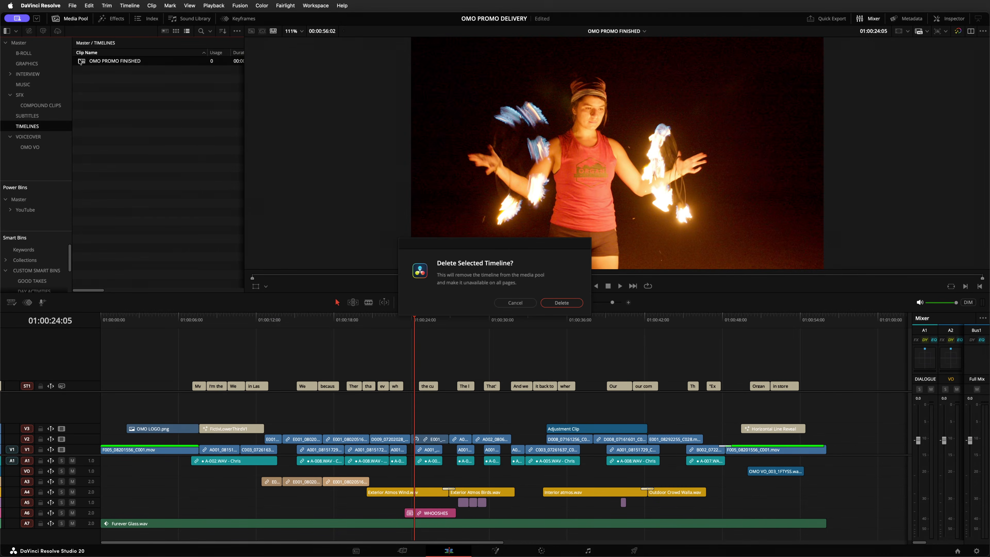
pyautogui.click(561, 303)
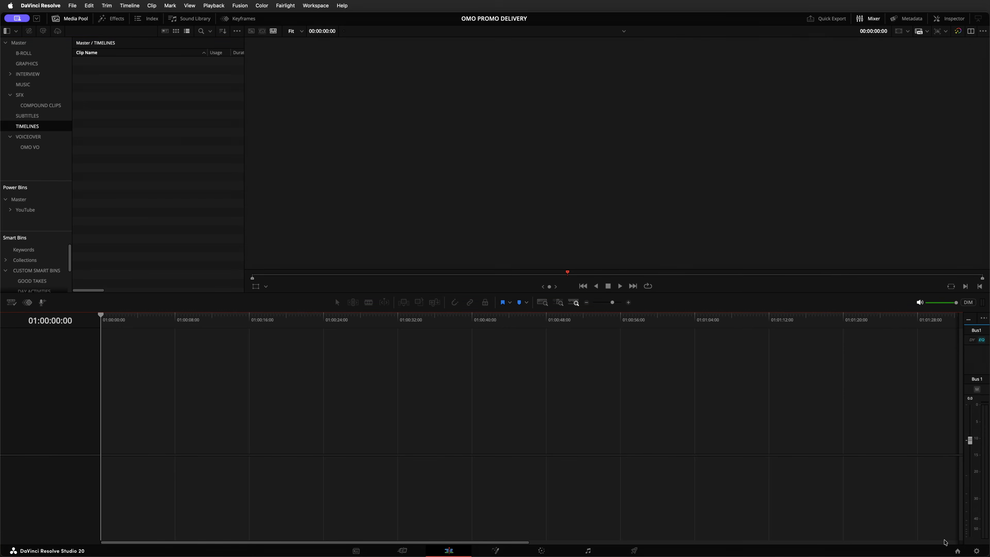
# - Set the project's timeline frame rate to 30 frames per second and apply the change
pyautogui.click(976, 551)
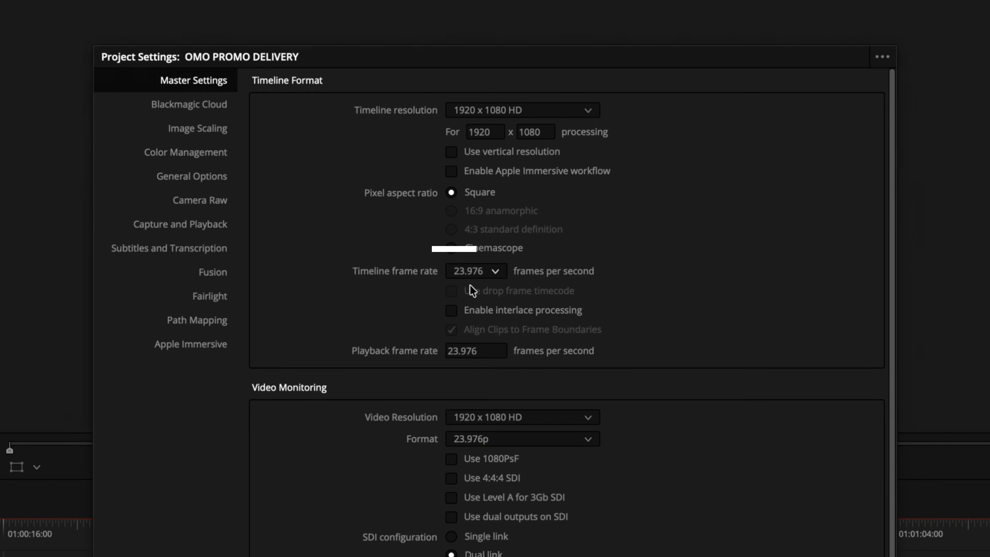
pyautogui.click(488, 195)
pyautogui.click(473, 393)
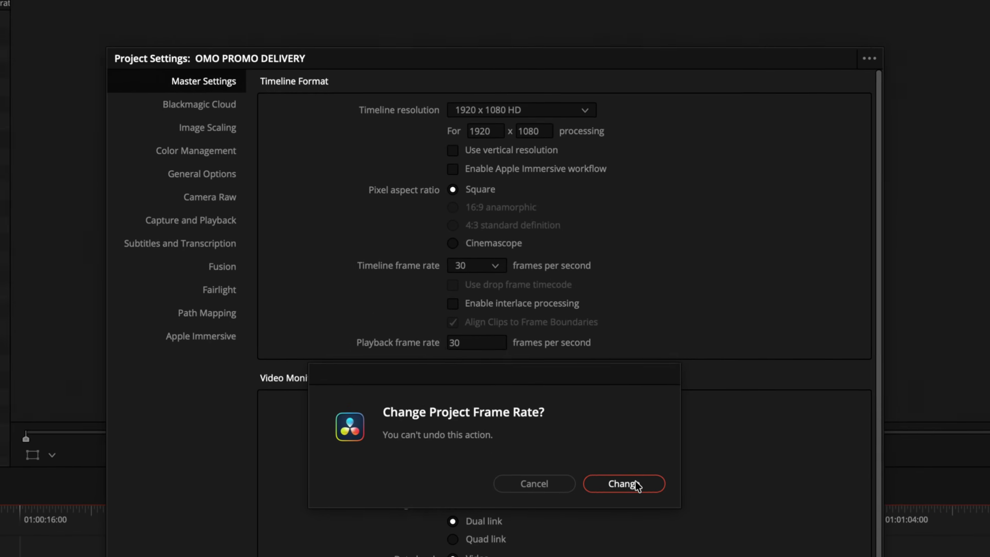
pyautogui.click(627, 495)
# - Import OMO PROMO FINISHED.drt from the Desktop into the TIMELINES bin
pyautogui.rightClick(182, 161)
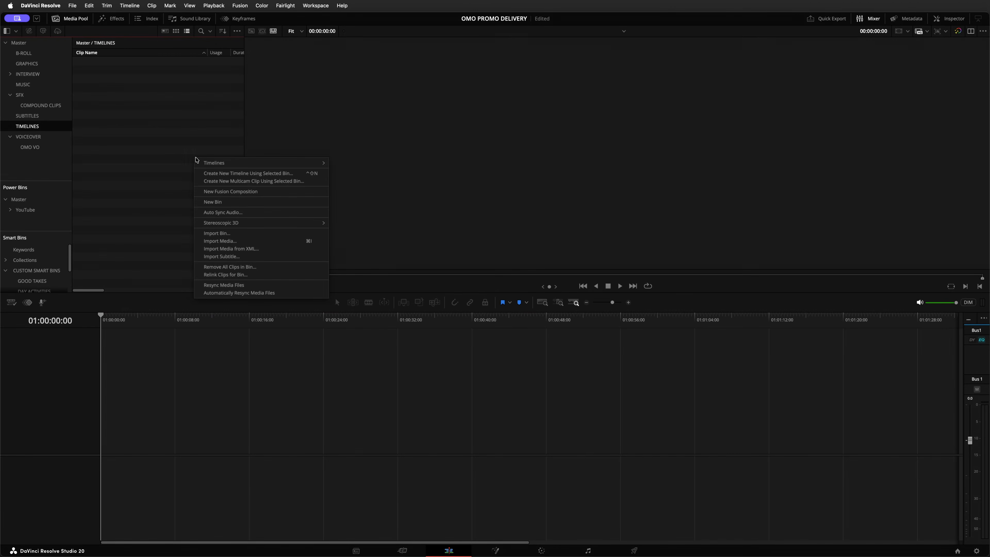
pyautogui.click(430, 176)
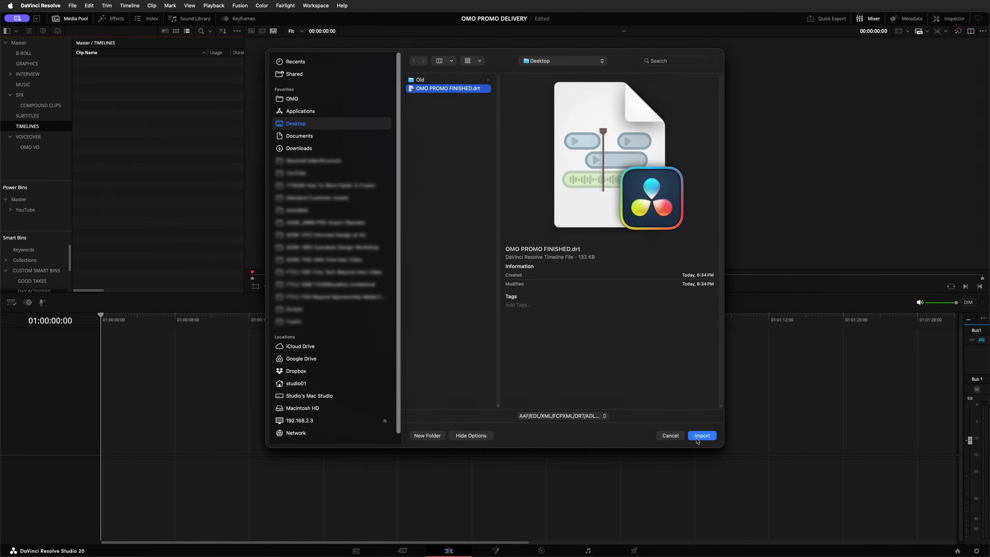
pyautogui.click(698, 439)
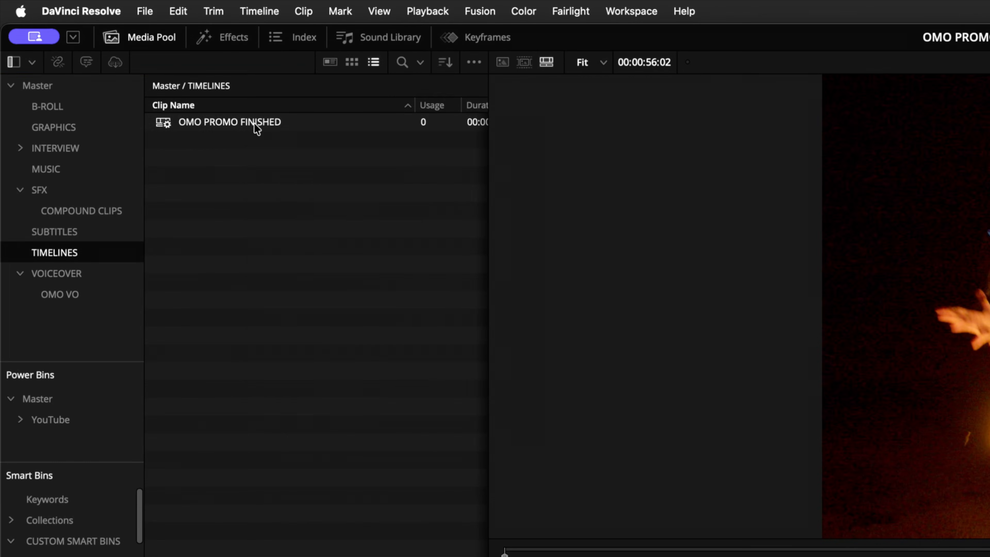
# - Inspect the format settings of the imported OMO PROMO FINISHED timeline, including its frame rate, without changing them
pyautogui.rightClick(128, 62)
pyautogui.moveTo(288, 134)
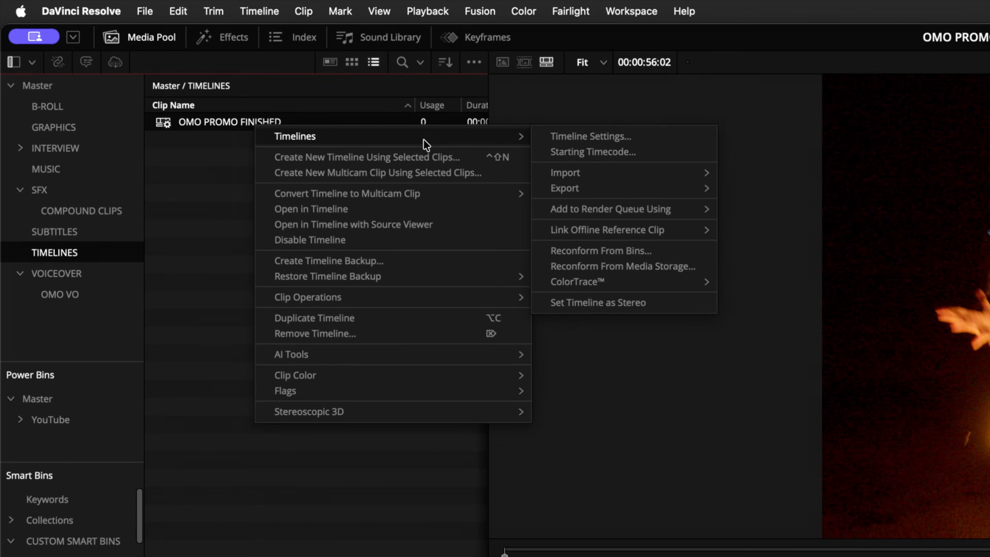
pyautogui.click(573, 137)
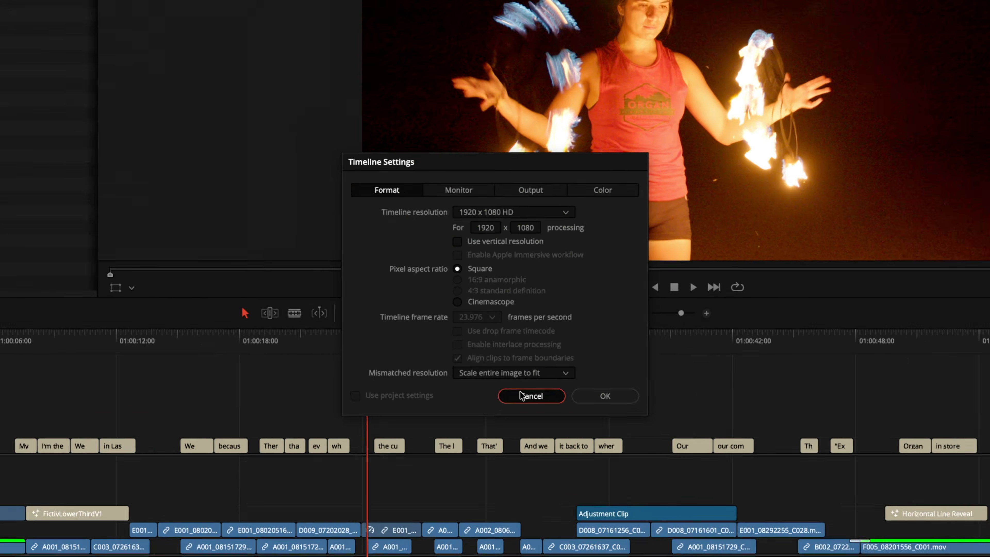
pyautogui.click(514, 425)
# - Cut all clips out of the OMO PROMO FINISHED timeline and make the empty timeline use the project settings
pyautogui.press('super+a')
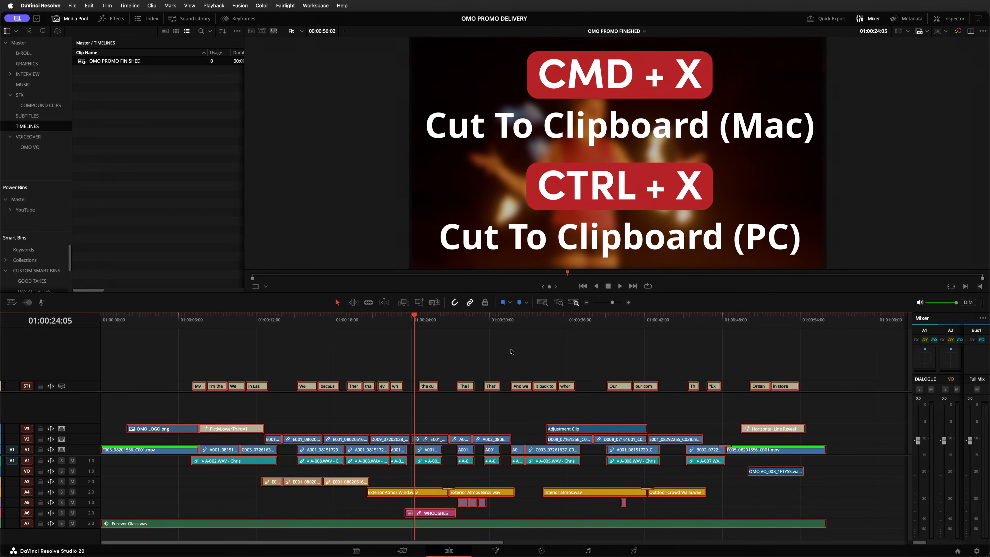
pyautogui.press('super+x')
pyautogui.rightClick(137, 61)
pyautogui.moveTo(213, 69)
pyautogui.click(293, 67)
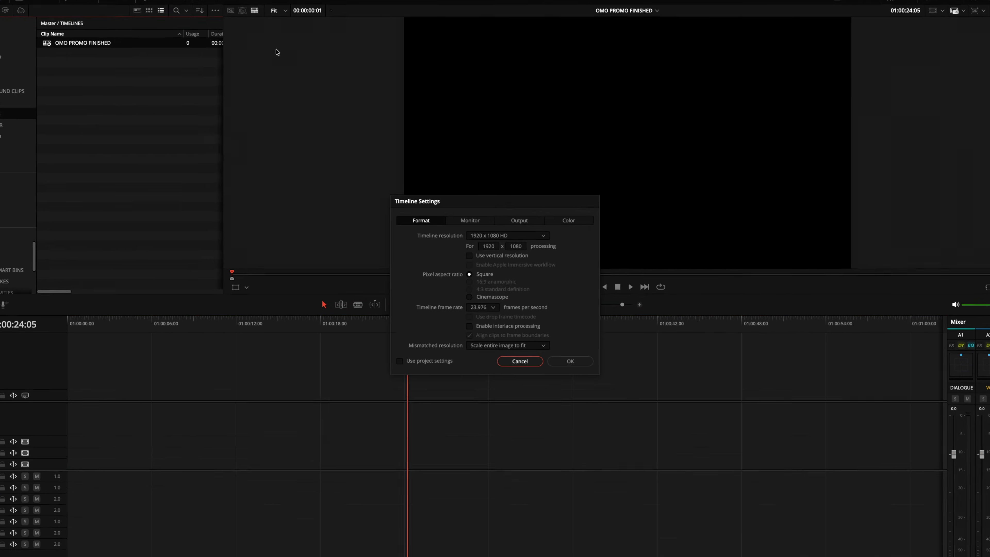
pyautogui.click(321, 434)
pyautogui.click(633, 433)
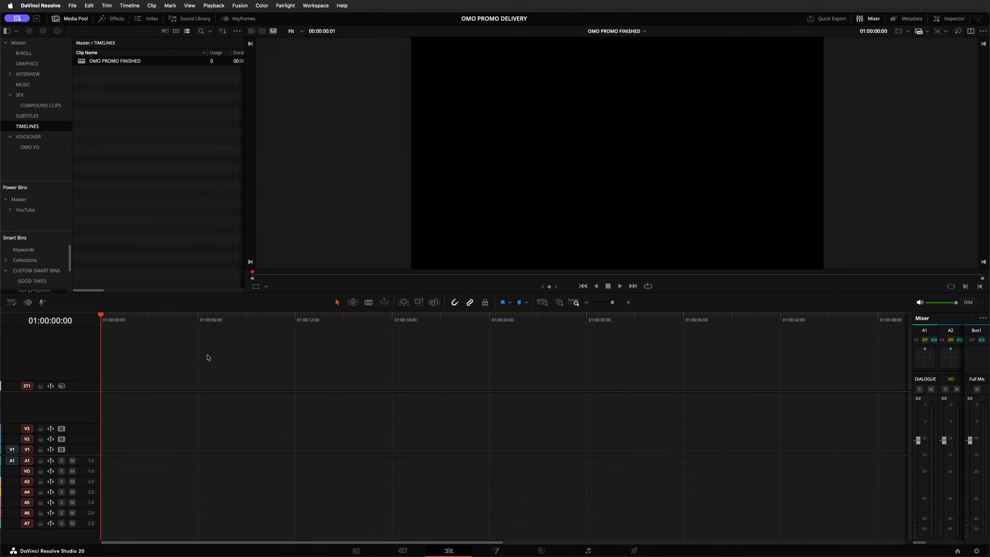
# - Paste the cut clips back at the start of the timeline
pyautogui.press('super+v')
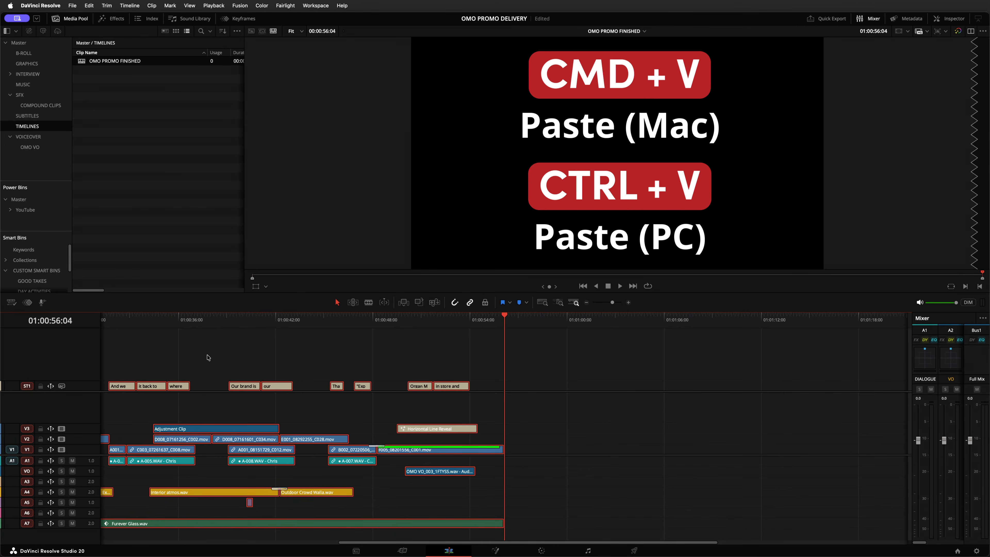
pyautogui.hotkey('shift', 'z')
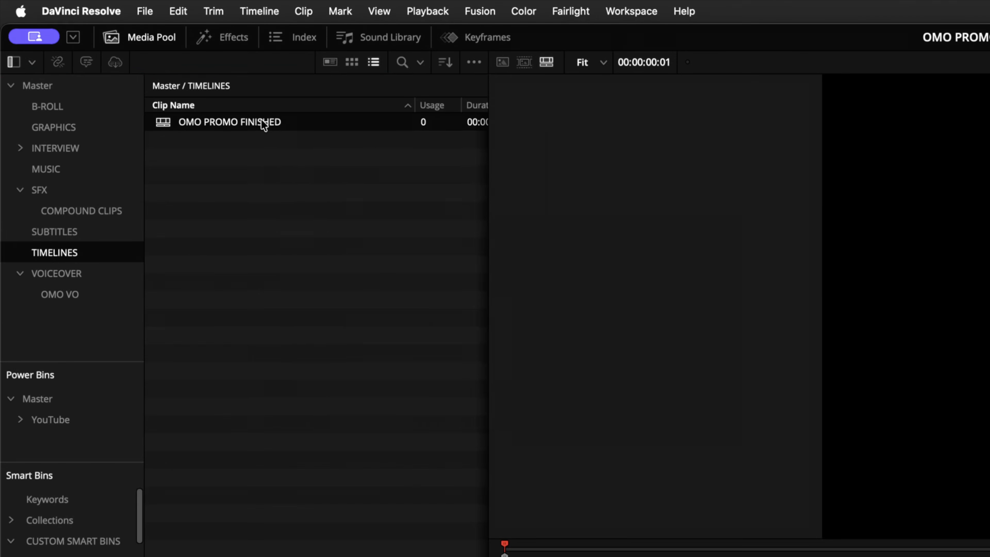
# - Turn off the project settings for the empty OMO PROMO FINISHED timeline and choose a custom timeline frame rate
pyautogui.rightClick(263, 124)
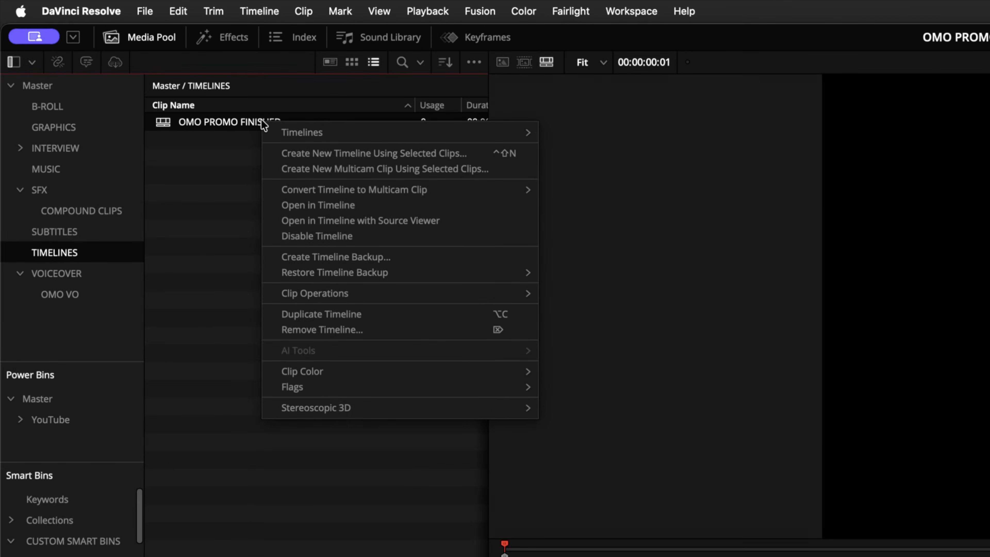
pyautogui.moveTo(389, 133)
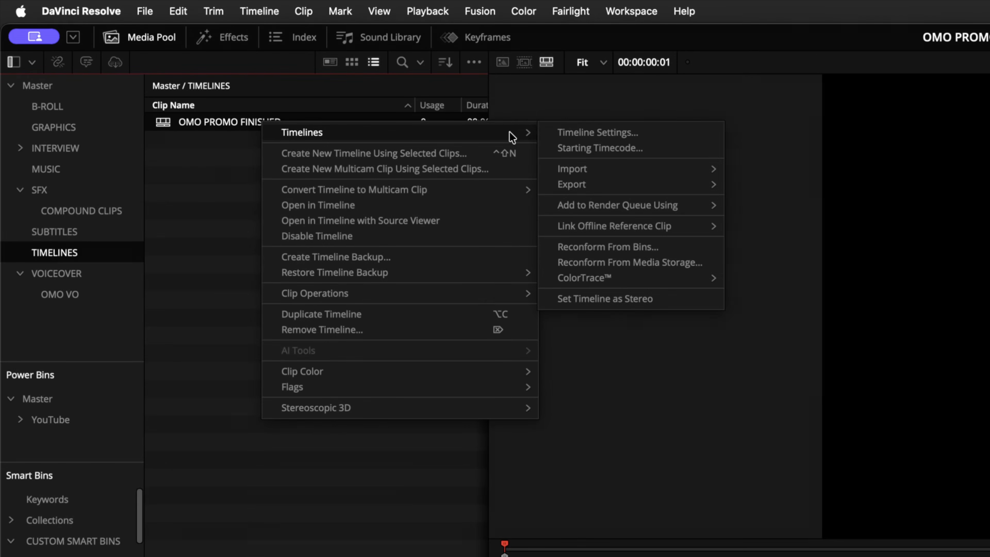
pyautogui.click(573, 133)
pyautogui.click(323, 428)
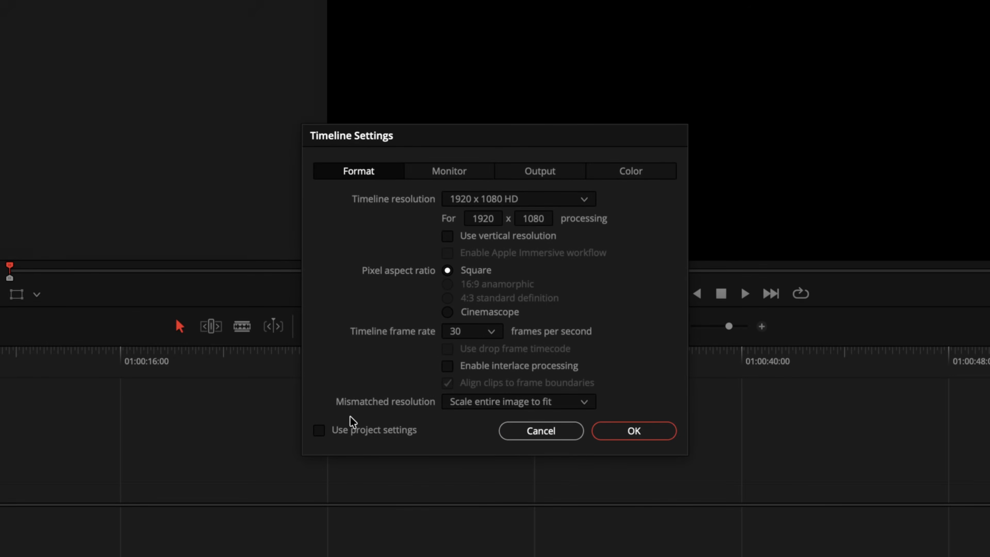
pyautogui.click(482, 331)
pyautogui.click(473, 386)
pyautogui.click(598, 429)
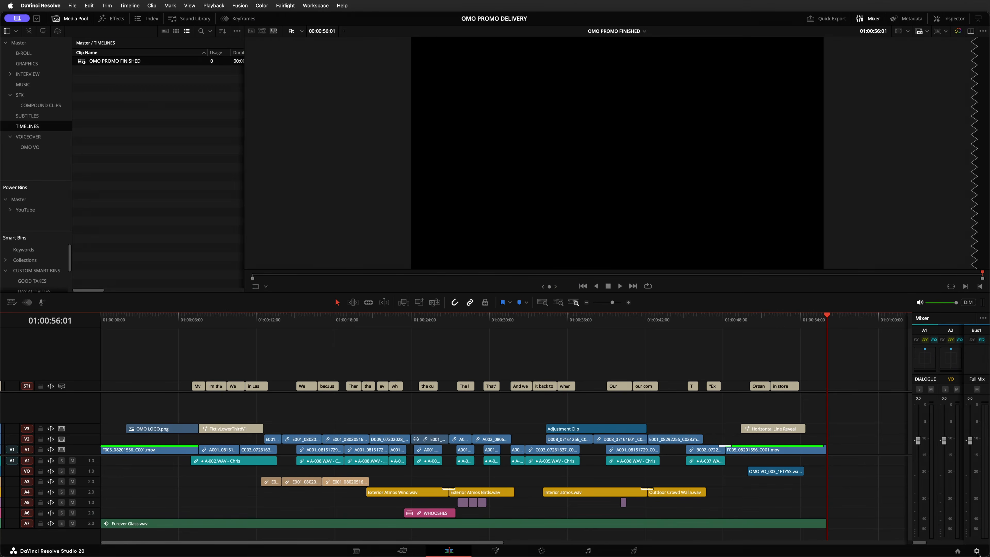
# - Review the project's master settings and the OMO PROMO FINISHED timeline's own settings
pyautogui.click(975, 551)
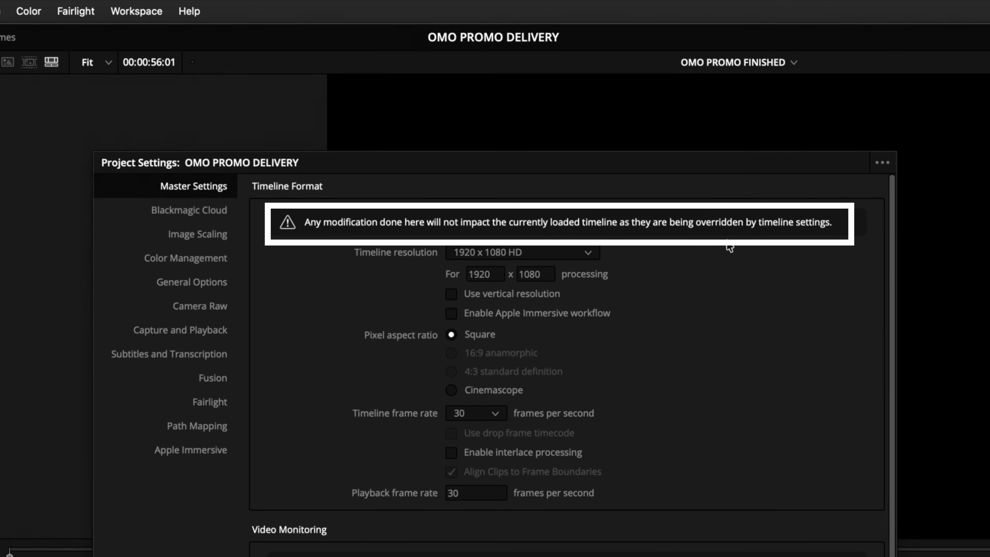
pyautogui.press('Escape')
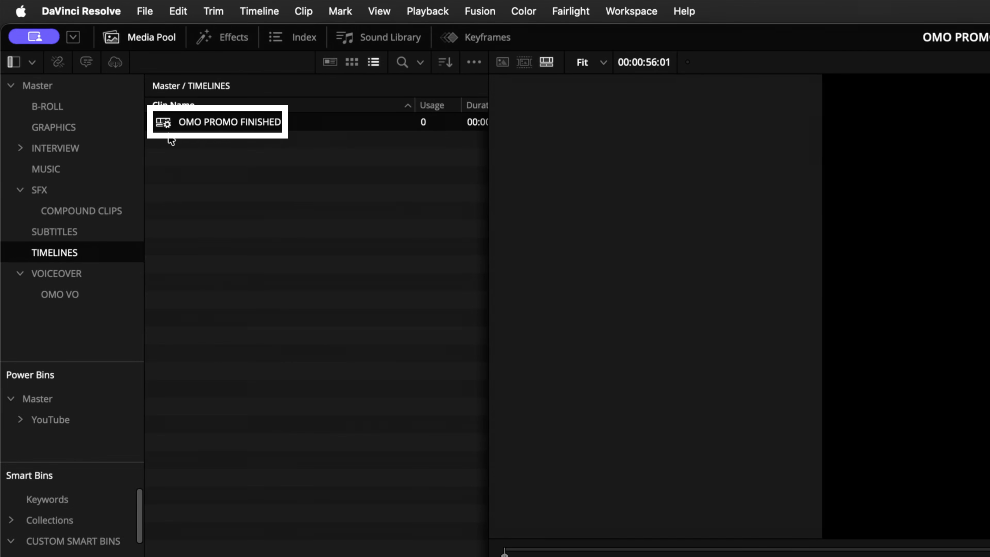
pyautogui.rightClick(282, 119)
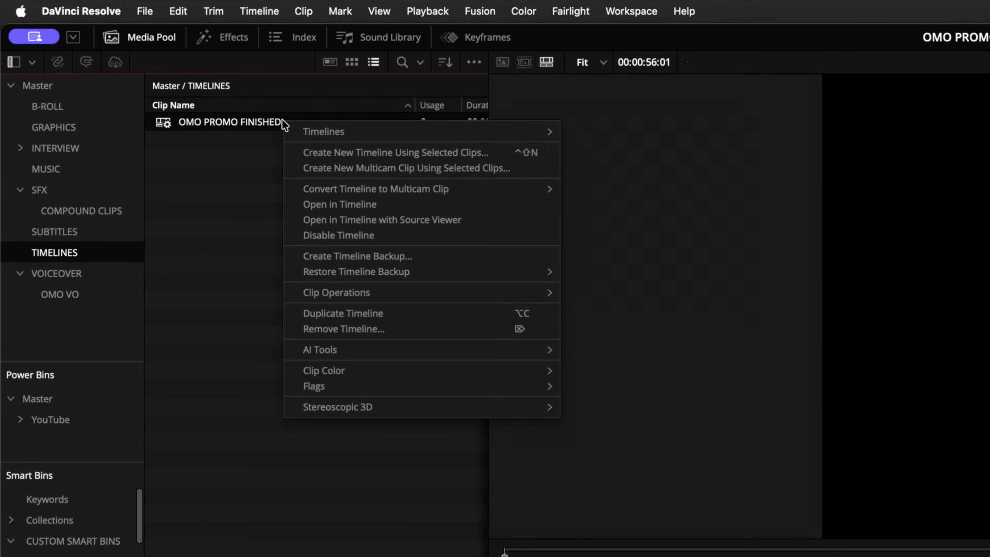
pyautogui.moveTo(537, 124)
pyautogui.click(619, 131)
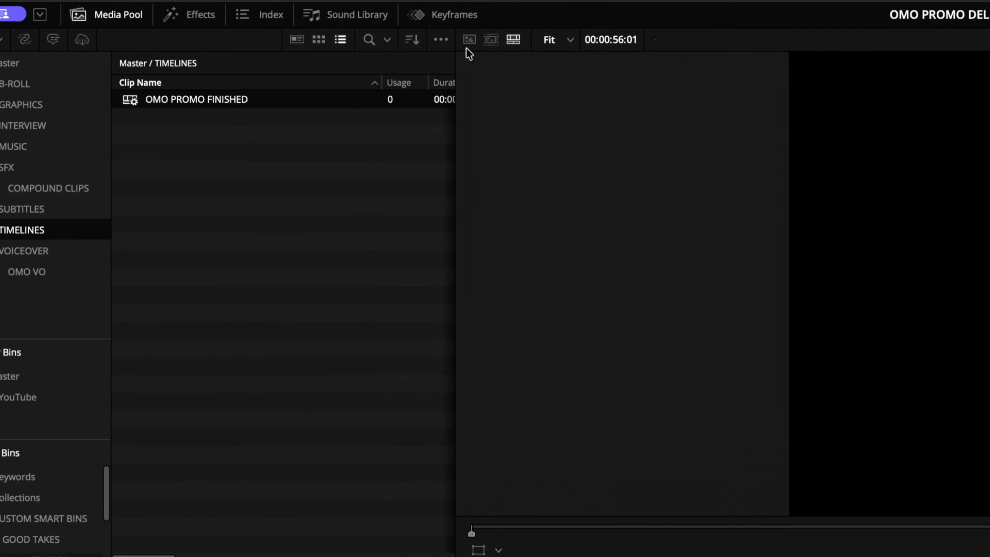
# - Look through the playback commands for their assigned keyboard shortcuts
pyautogui.click(444, 20)
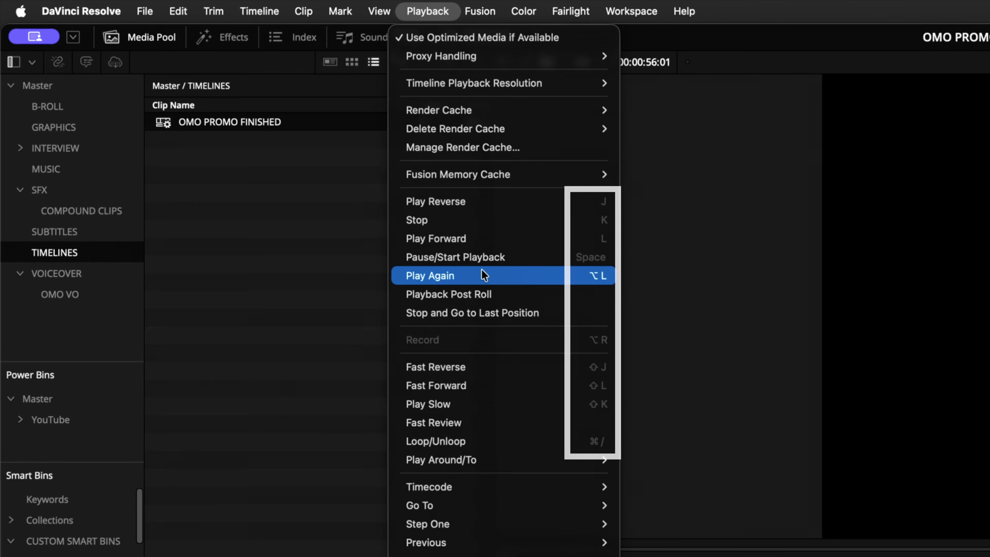
pyautogui.click(322, 248)
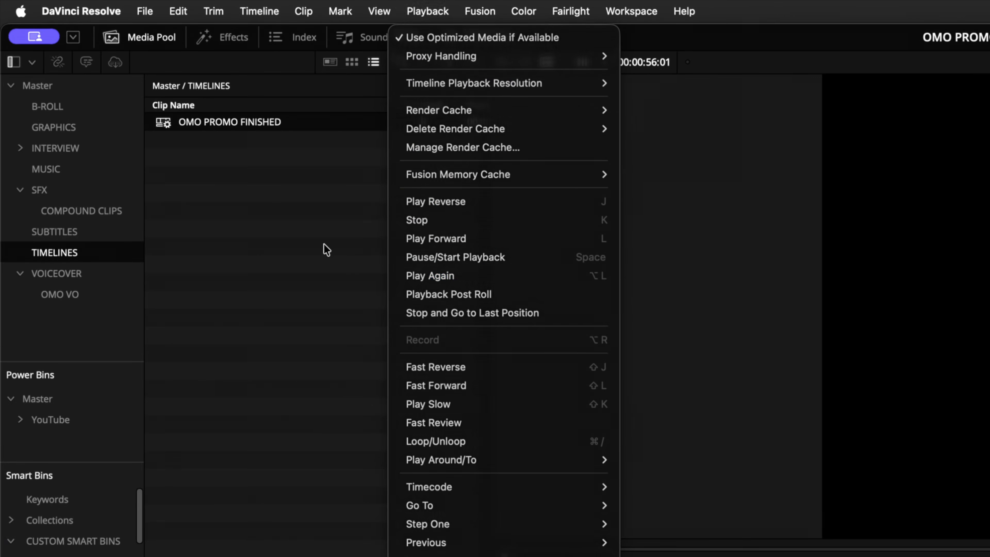
# - Search the keyboard customization for "full ex" and assign Ctrl+Shift+Z to Full Extent Zoom
pyautogui.click(100, 12)
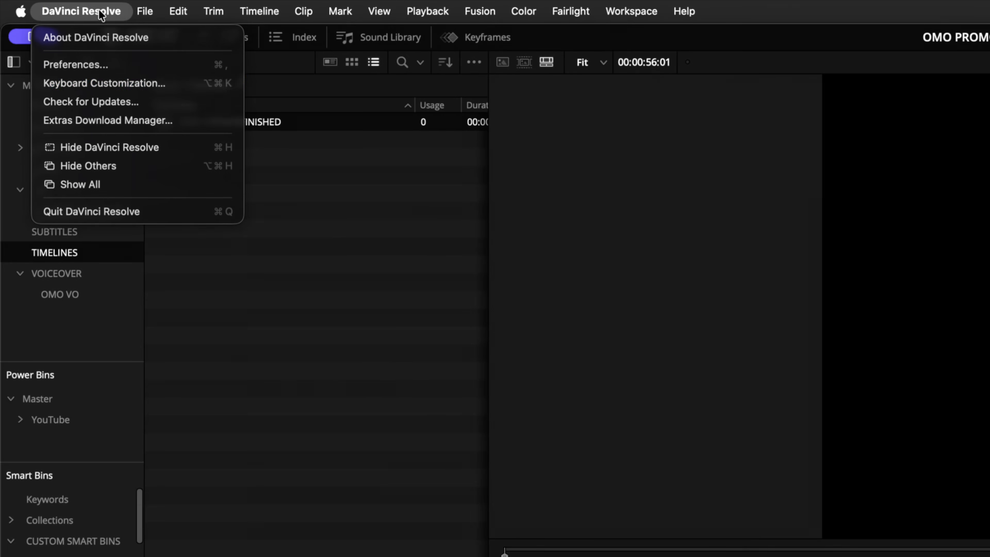
pyautogui.click(183, 84)
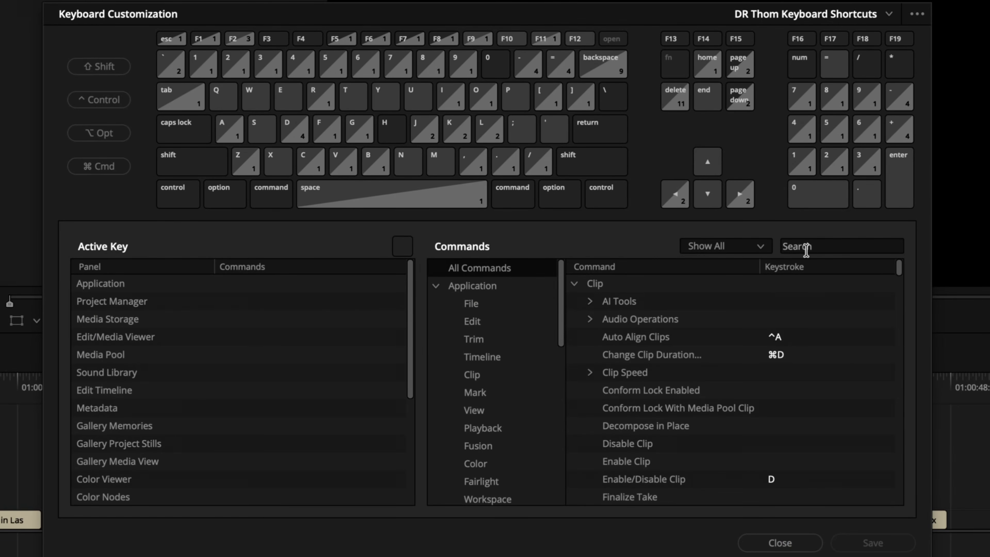
pyautogui.click(805, 250)
pyautogui.write('full ex')
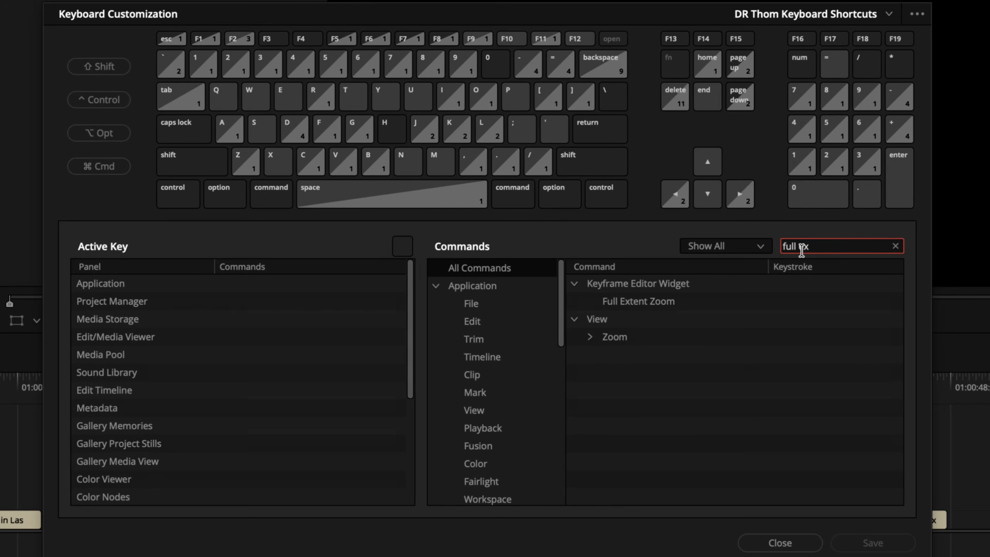
pyautogui.click(782, 305)
pyautogui.hotkey('ctrl', 'shift', 'z')
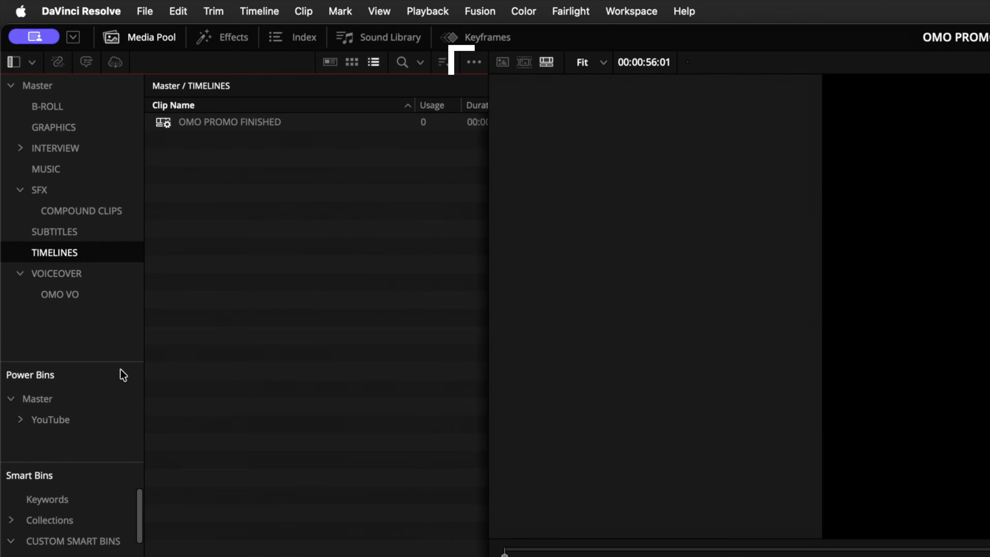
# - Check the media pool's Show Power Bins option and open the YouTube power bin
pyautogui.click(474, 62)
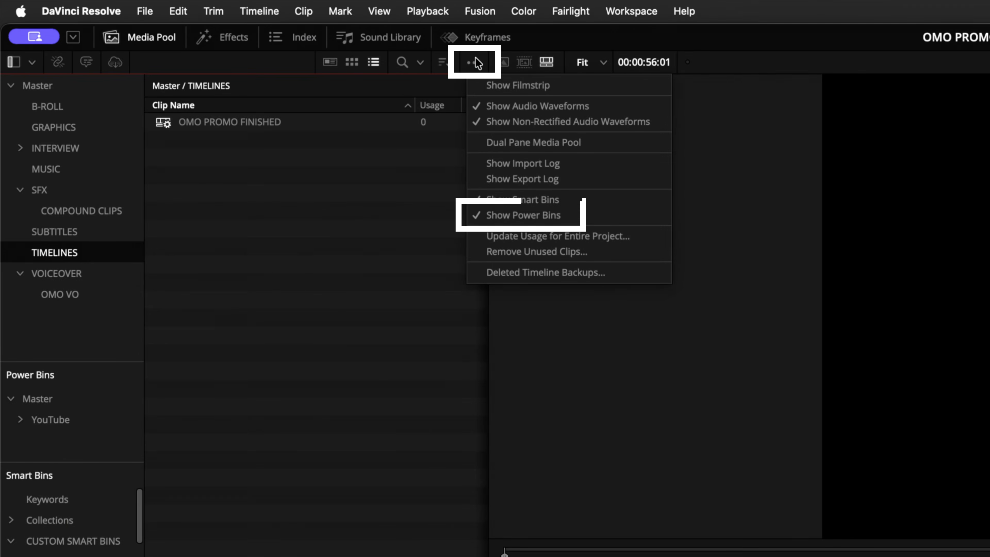
pyautogui.press('Escape')
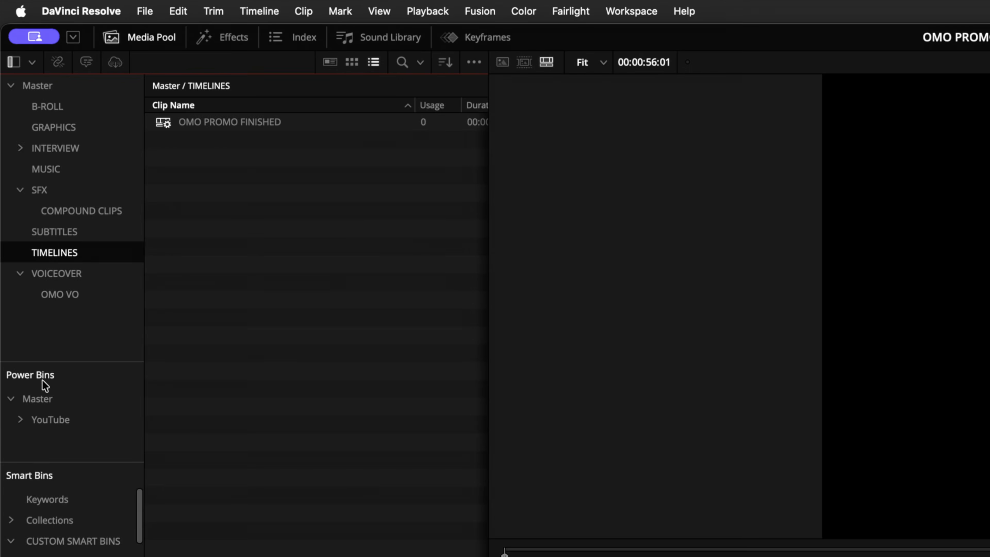
pyautogui.click(45, 399)
pyautogui.click(47, 419)
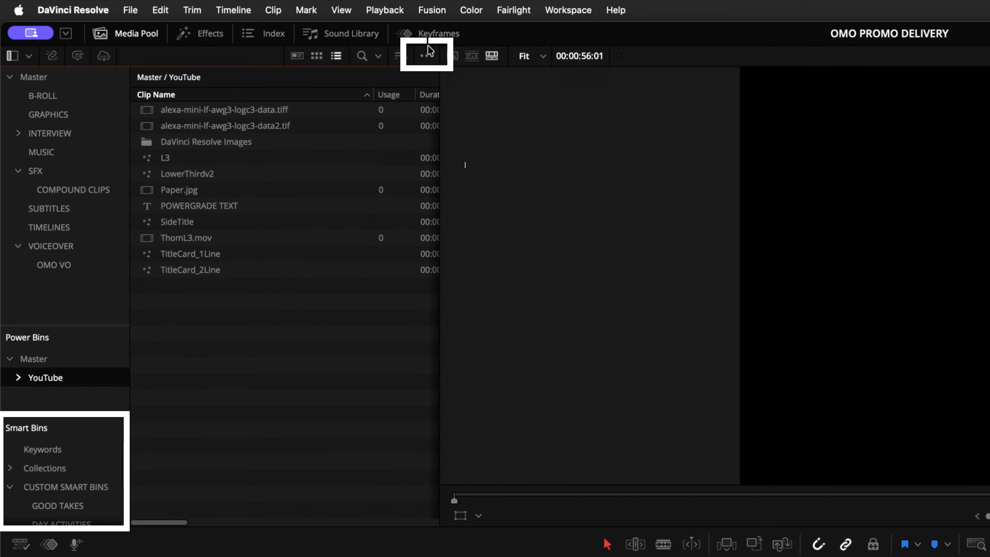
# - Start a new smart bin named "Unused Audio" with a MediaPool Properties rule where Format contains "wav"
pyautogui.click(432, 56)
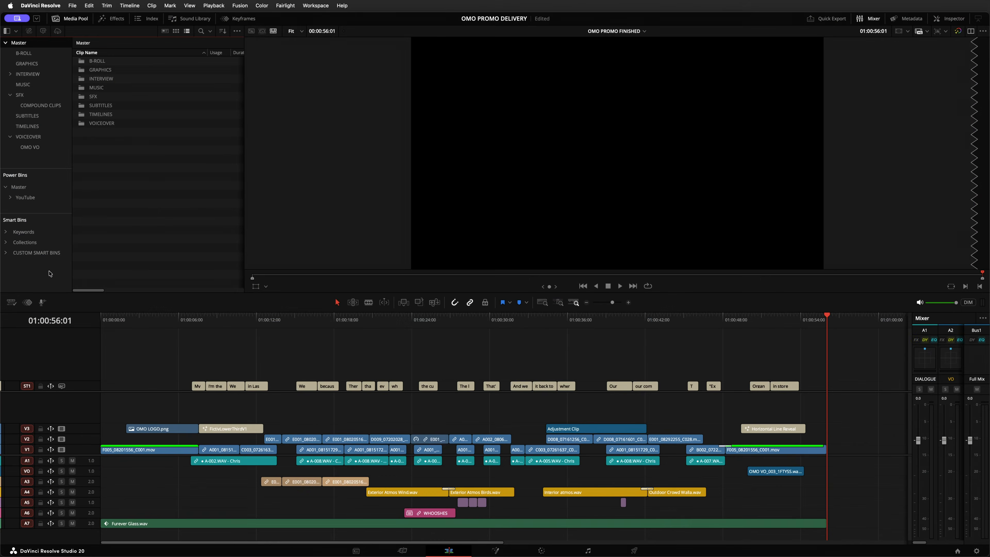
pyautogui.rightClick(49, 273)
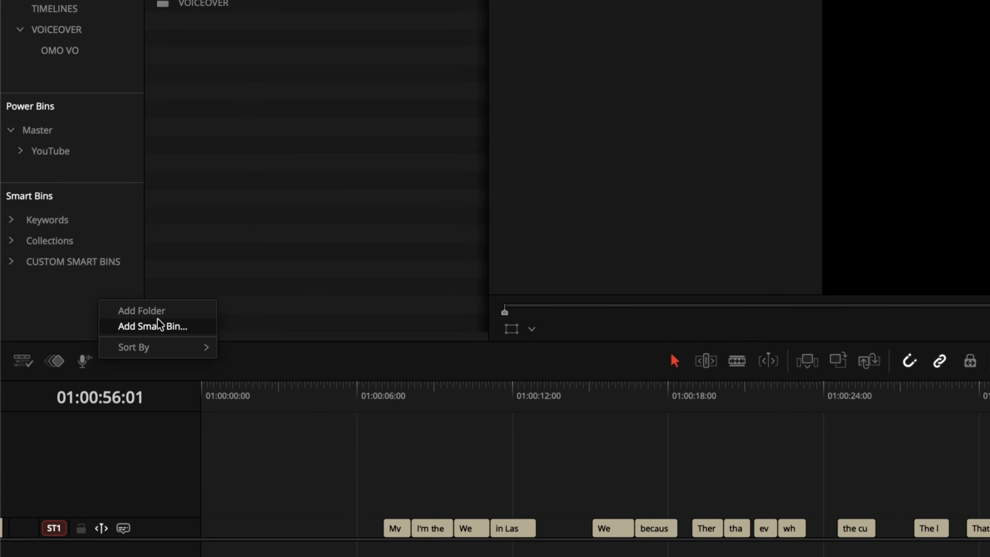
pyautogui.click(172, 326)
pyautogui.write('Unused Audio')
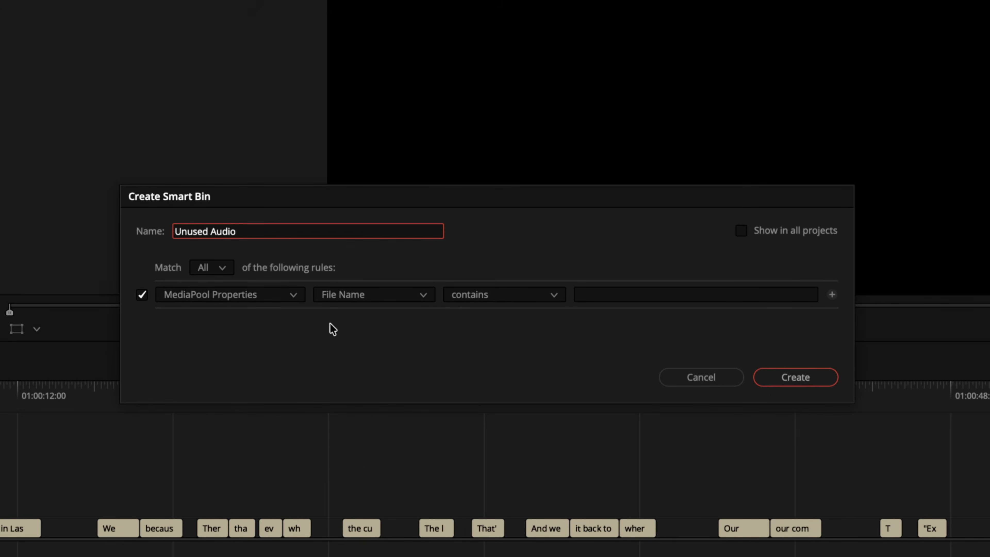
pyautogui.click(368, 295)
pyautogui.scroll(-4, 374, 312)
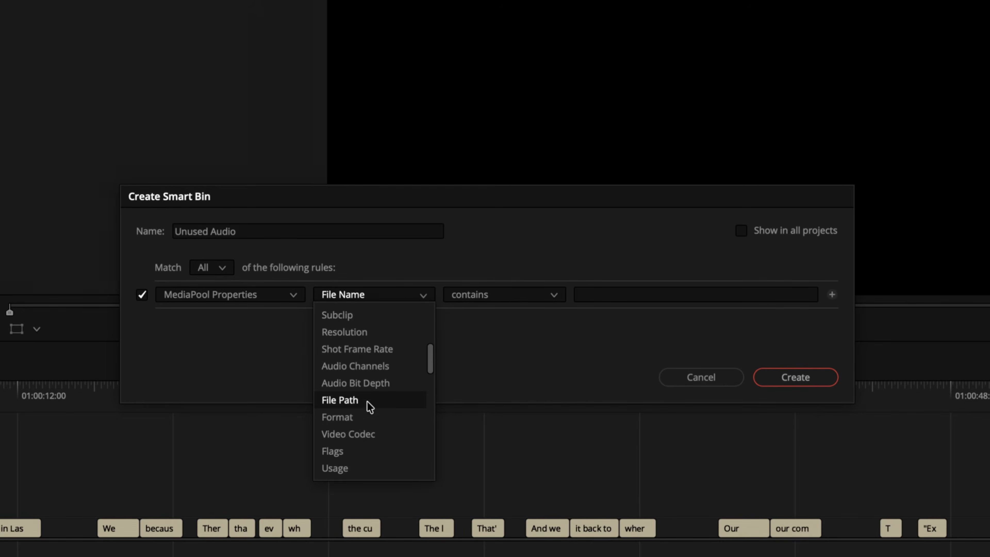
pyautogui.click(368, 416)
pyautogui.click(585, 296)
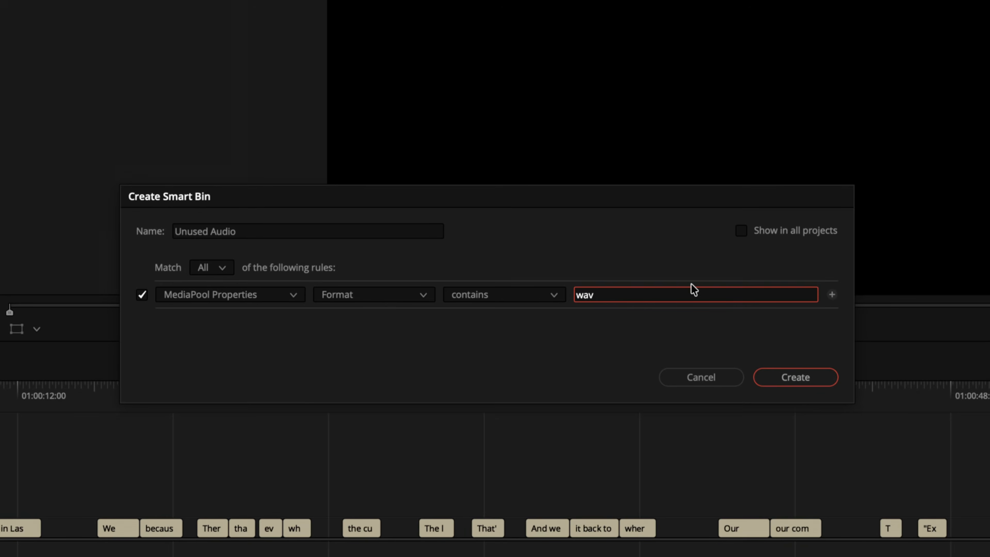
# - Add a second smart bin rule requiring Usage to be 0, and enable showing the bin in all projects
pyautogui.click(831, 294)
pyautogui.click(418, 324)
pyautogui.moveTo(427, 372); pyautogui.dragTo(427, 391)
pyautogui.click(386, 477)
pyautogui.click(614, 322)
pyautogui.write('0')
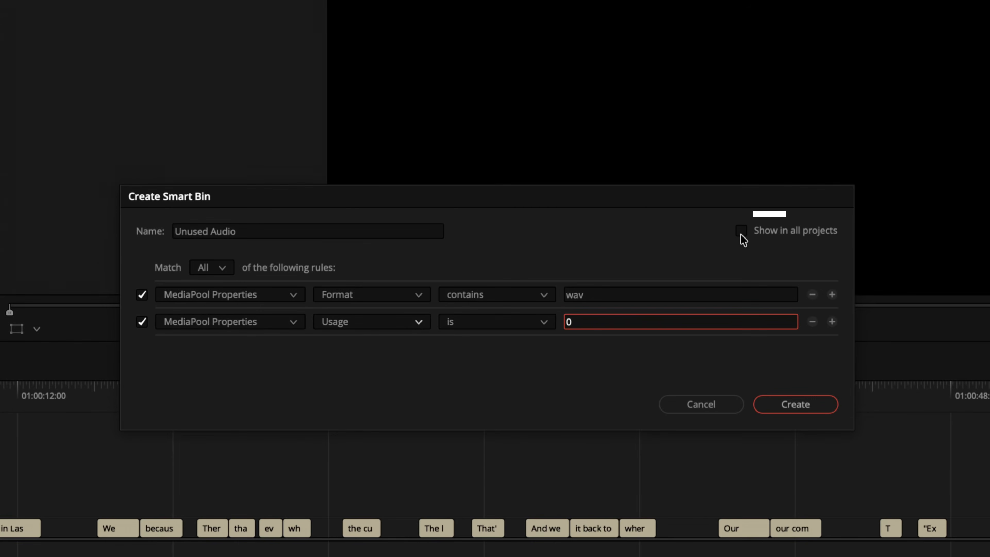
pyautogui.click(741, 233)
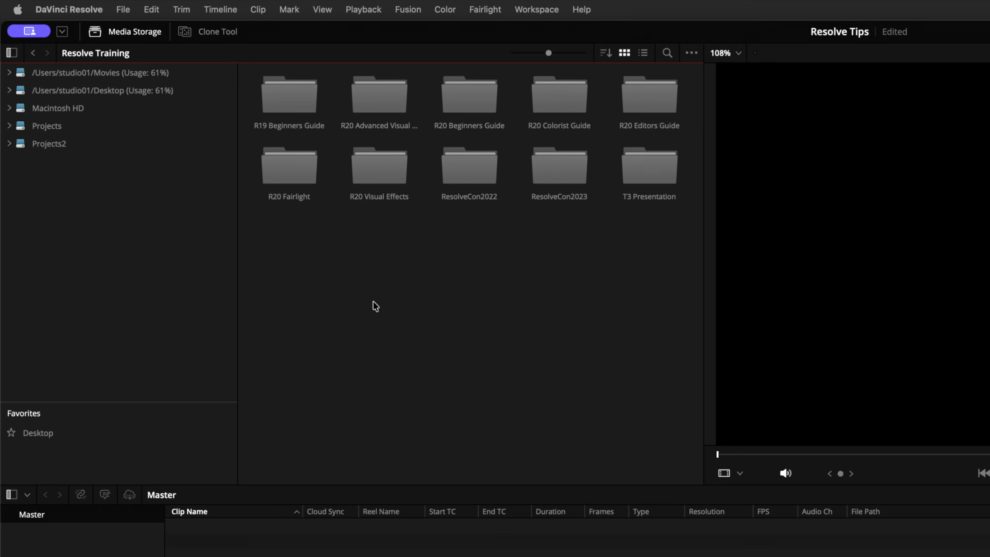
# - Add the R20 Editors Guide folder to the media storage favorites and open it from there
pyautogui.rightClick(659, 95)
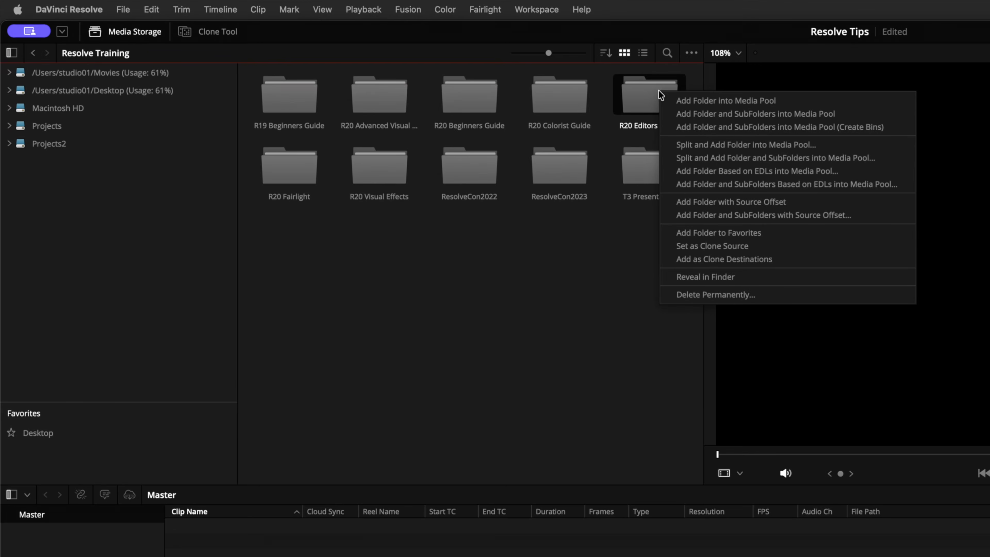
pyautogui.click(700, 233)
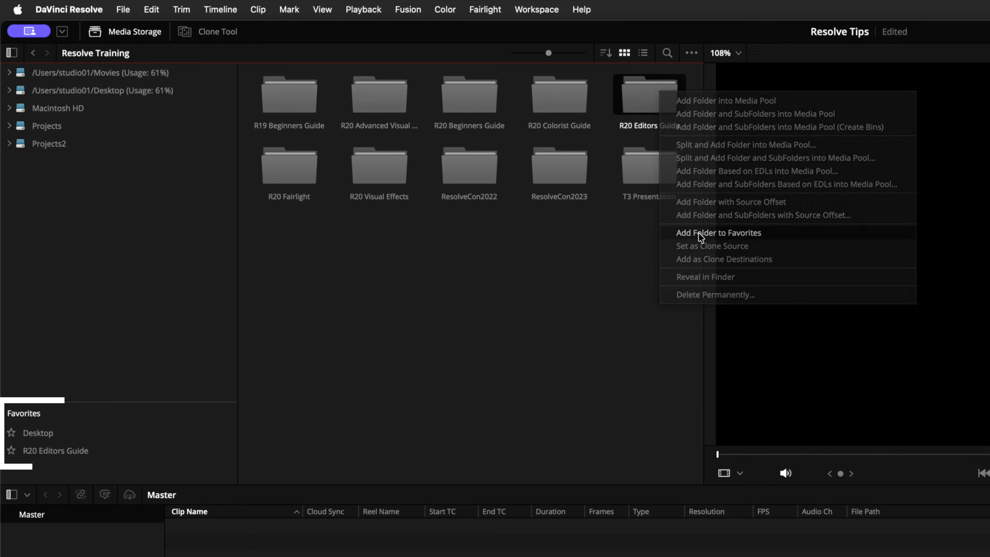
pyautogui.click(90, 451)
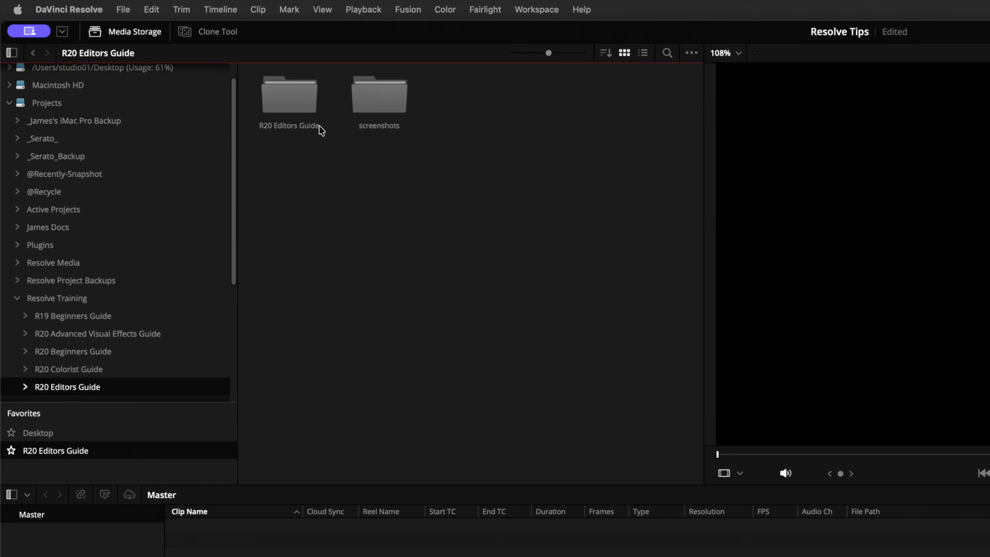
# - Browse through the R20 Editors Guide's MEDIA and OMO folders to the B-ROLL clips
pyautogui.doubleClick(296, 113)
pyautogui.doubleClick(290, 245)
pyautogui.doubleClick(483, 103)
pyautogui.doubleClick(298, 97)
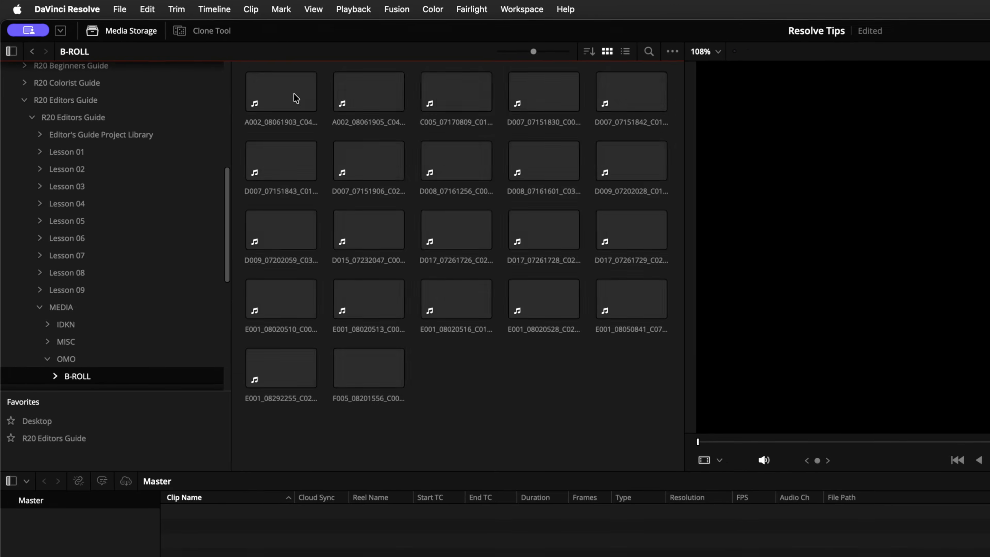
# - Try moving clip A002_08061903_C044.mov from media storage straight into the master bin, and undo the addition
pyautogui.moveTo(295, 96); pyautogui.dragTo(248, 537)
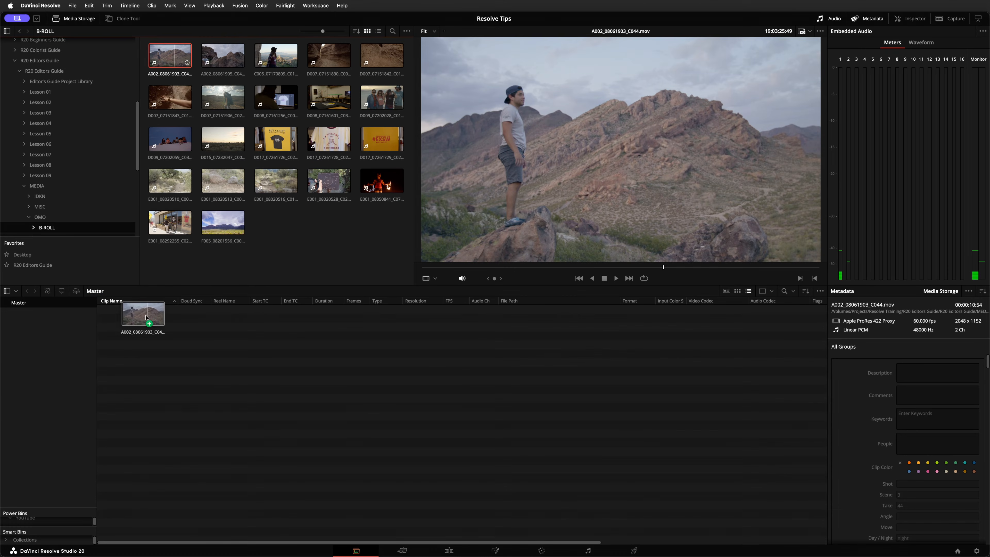
pyautogui.moveTo(146, 317); pyautogui.dragTo(144, 330)
pyautogui.press('super+z')
# - Add B-ROLL clip A002_08061903_C044.mov to the media pool using the clip's own import command
pyautogui.rightClick(182, 58)
pyautogui.click(183, 62)
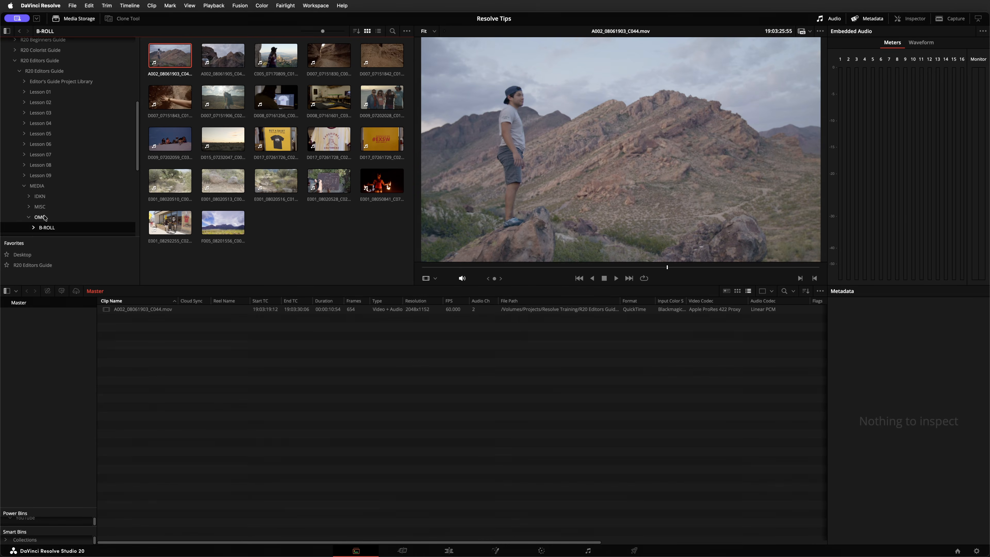
# - Select all the folders inside OMO and add their contents to the media pool without creating bins
pyautogui.click(44, 218)
pyautogui.moveTo(160, 117); pyautogui.dragTo(399, 43)
pyautogui.rightClick(183, 61)
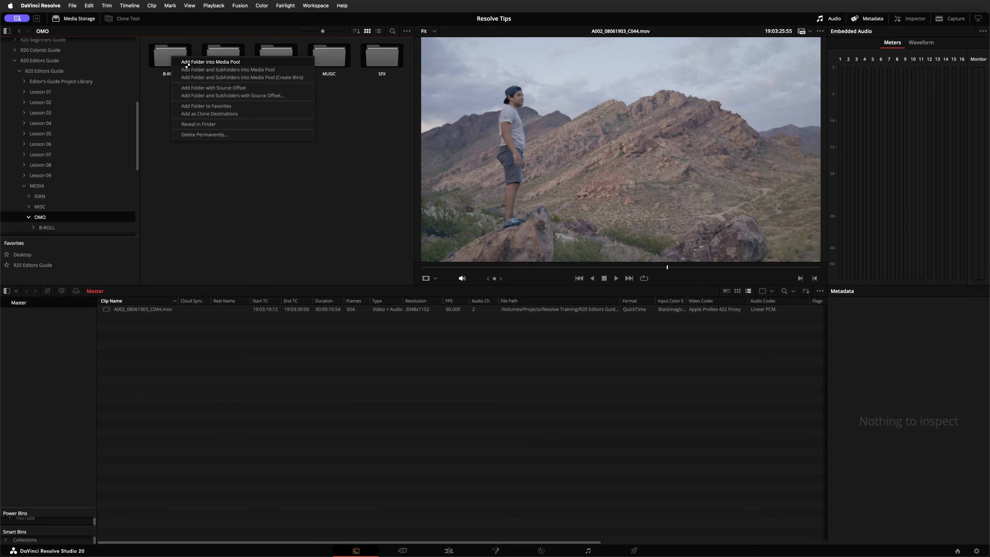
pyautogui.click(211, 62)
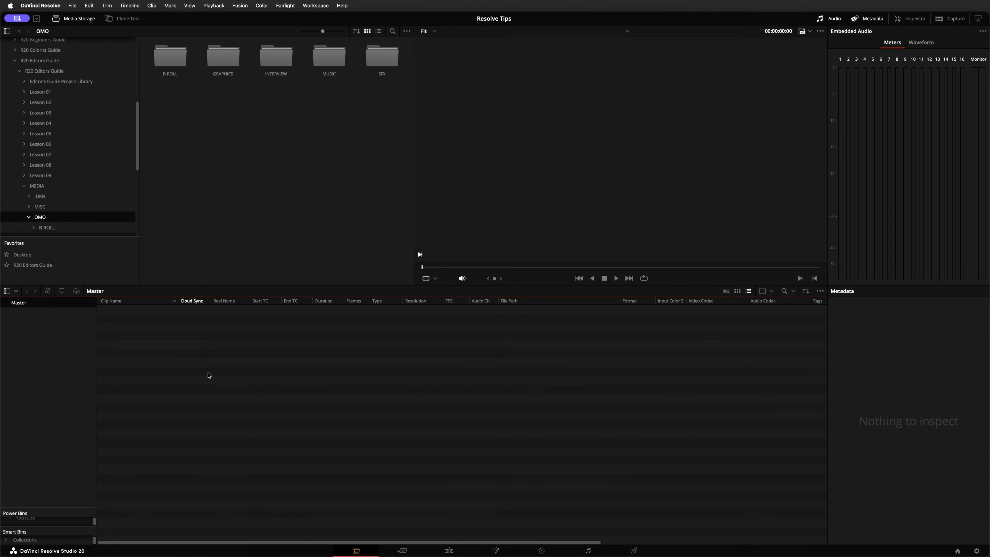
# - Try carrying all the selected OMO folders from media storage into the media pool's bin list
pyautogui.click(293, 177)
pyautogui.moveTo(400, 106); pyautogui.dragTo(44, 347)
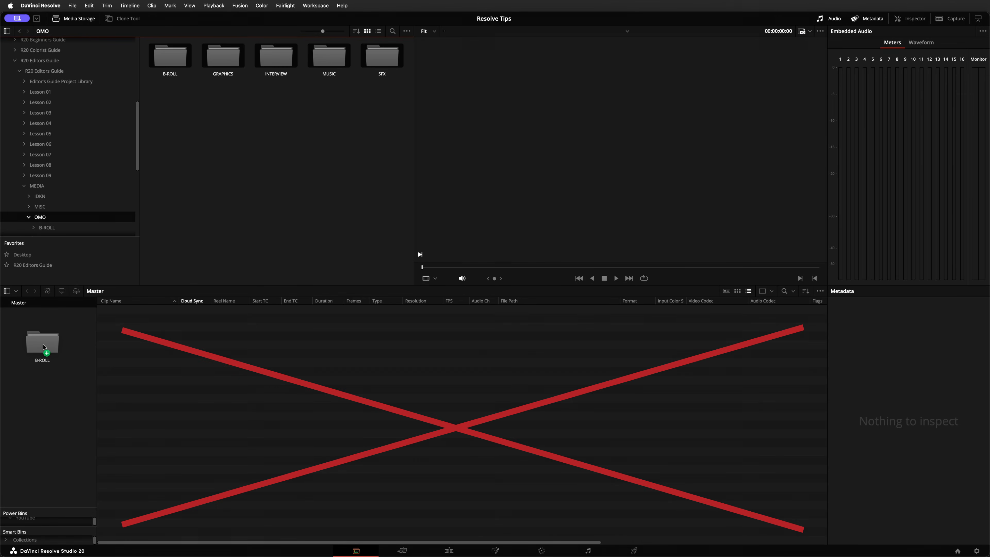
pyautogui.moveTo(43, 345); pyautogui.dragTo(173, 63)
# - Add the selected OMO folders and their subfolders to the media pool with matching bins, and check the created bins
pyautogui.rightClick(176, 65)
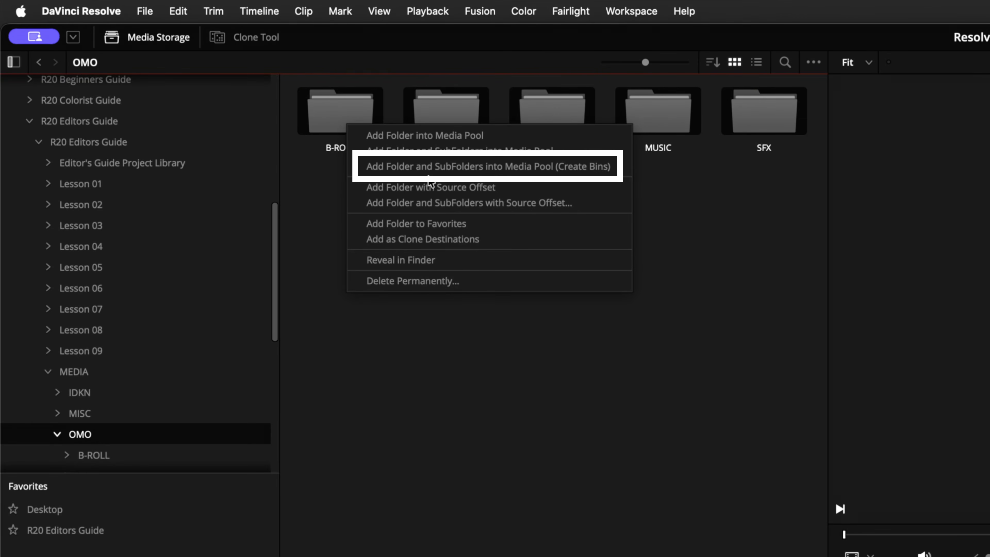
pyautogui.click(432, 168)
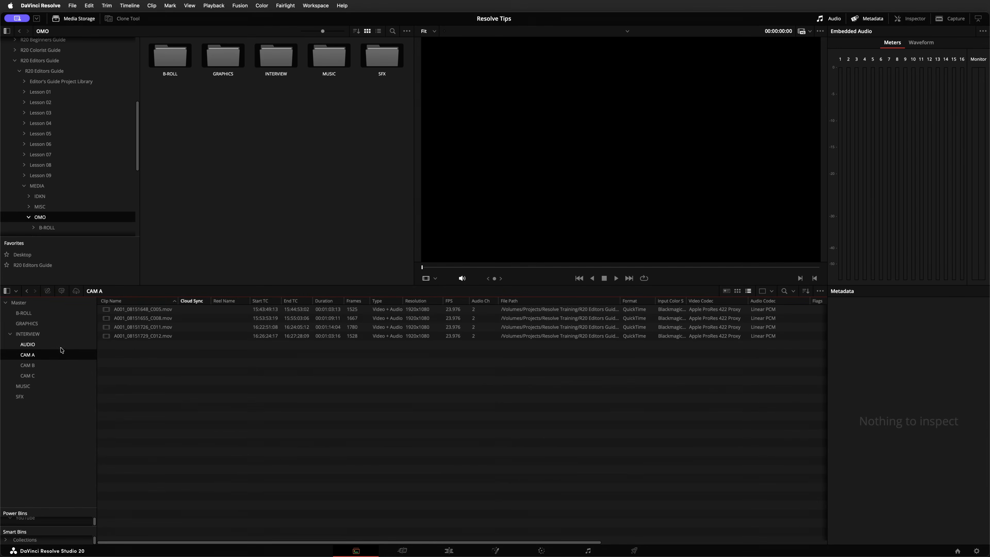
pyautogui.click(57, 324)
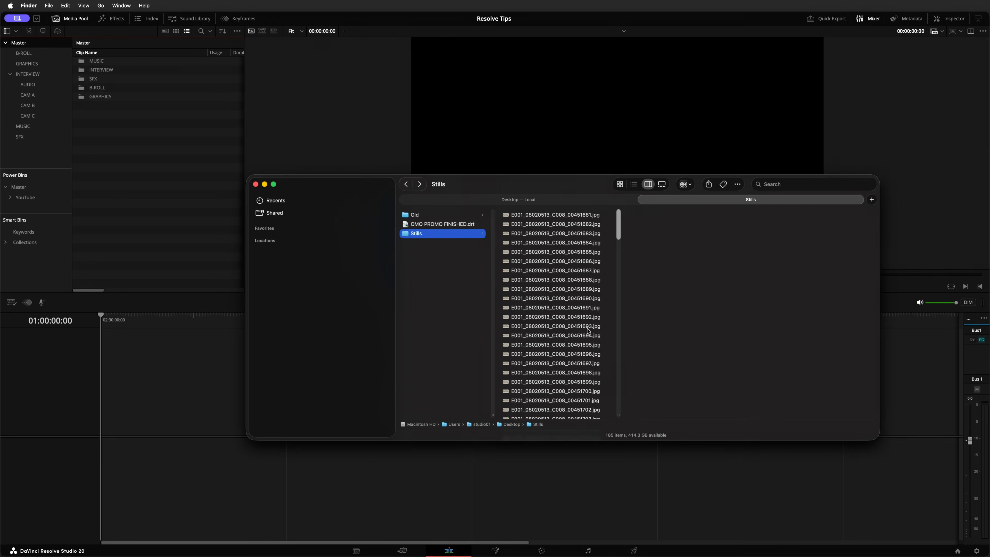
# - Import the desktop's Stills folder from Finder into the media pool's bin list and check its contents
pyautogui.moveTo(407, 237); pyautogui.dragTo(39, 152)
pyautogui.click(168, 191)
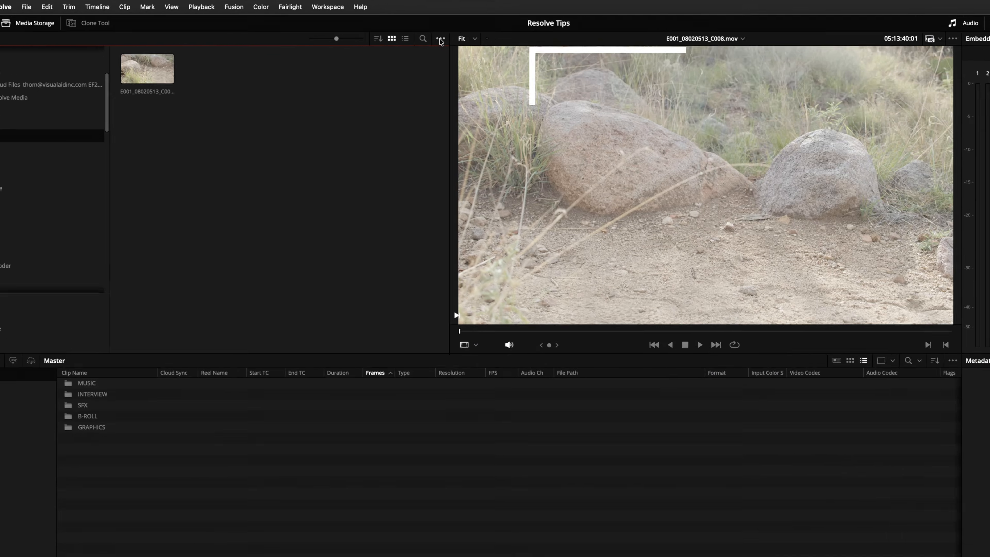
# - Set the media storage's Frame Display Mode to Individual
pyautogui.click(406, 30)
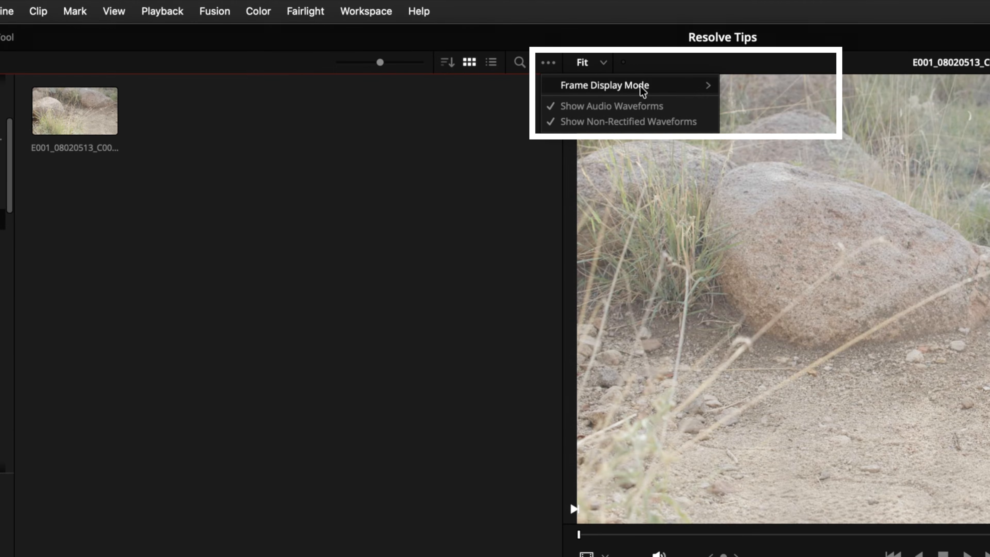
pyautogui.moveTo(641, 91)
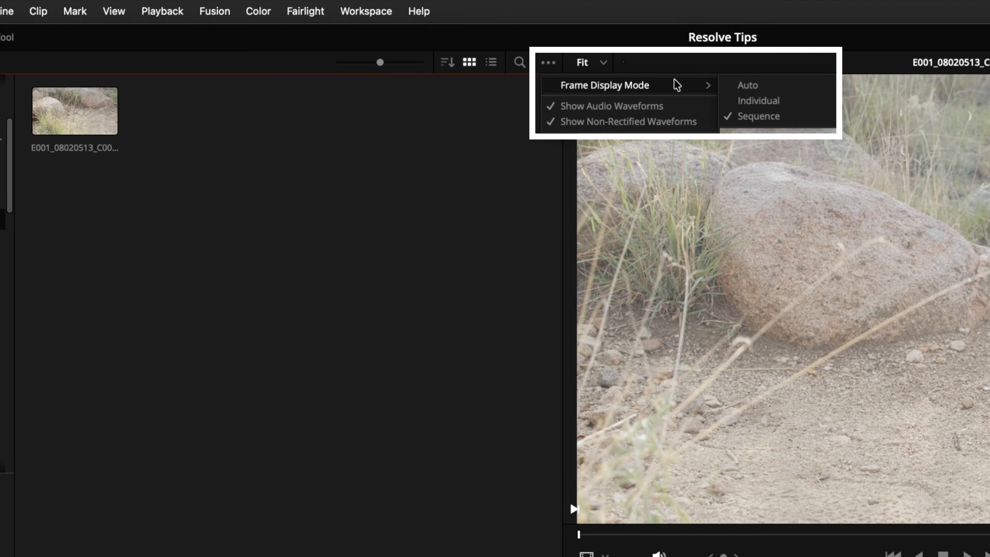
pyautogui.click(786, 102)
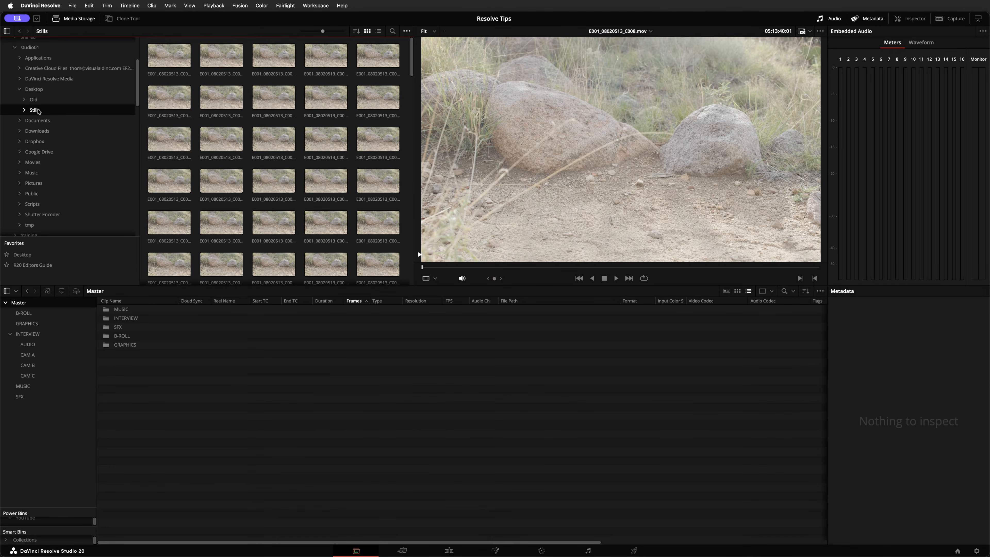
# - Import the Stills folder from media storage as a new bin and look through its individual images
pyautogui.moveTo(38, 111); pyautogui.dragTo(42, 425)
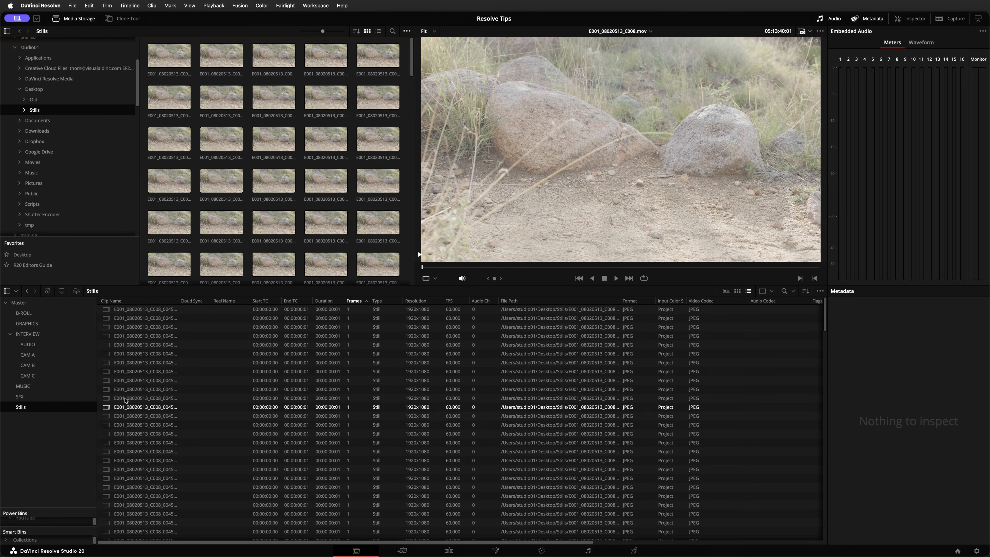
pyautogui.scroll(-5, 173, 357)
pyautogui.scroll(5, 173, 357)
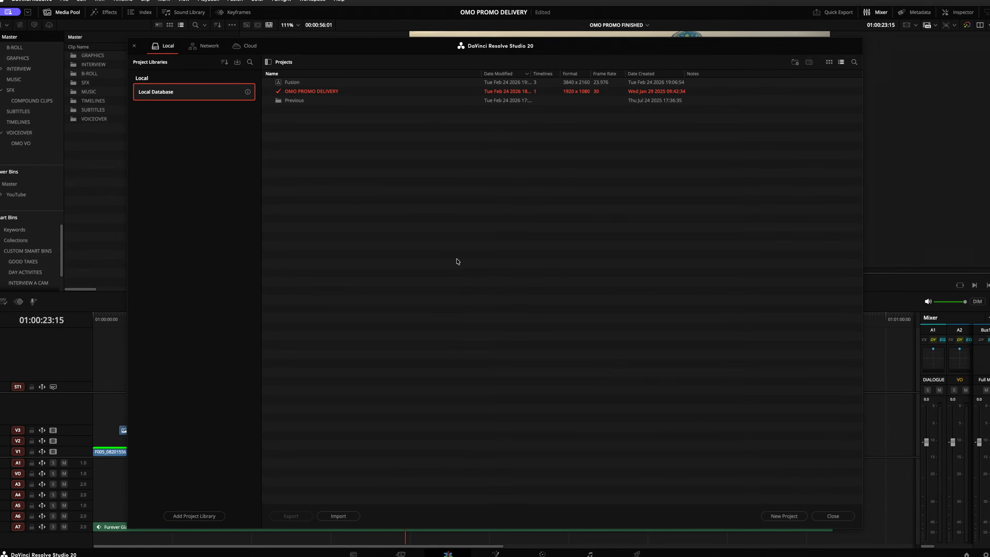
# - Enable Dynamic Project Switching in the project manager and open the Fusion project
pyautogui.rightClick(457, 261)
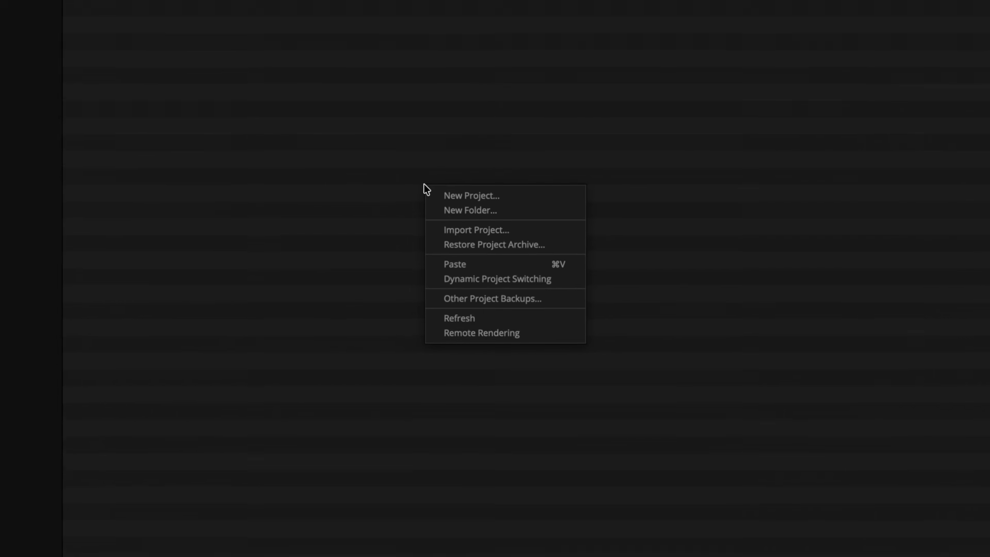
pyautogui.click(474, 275)
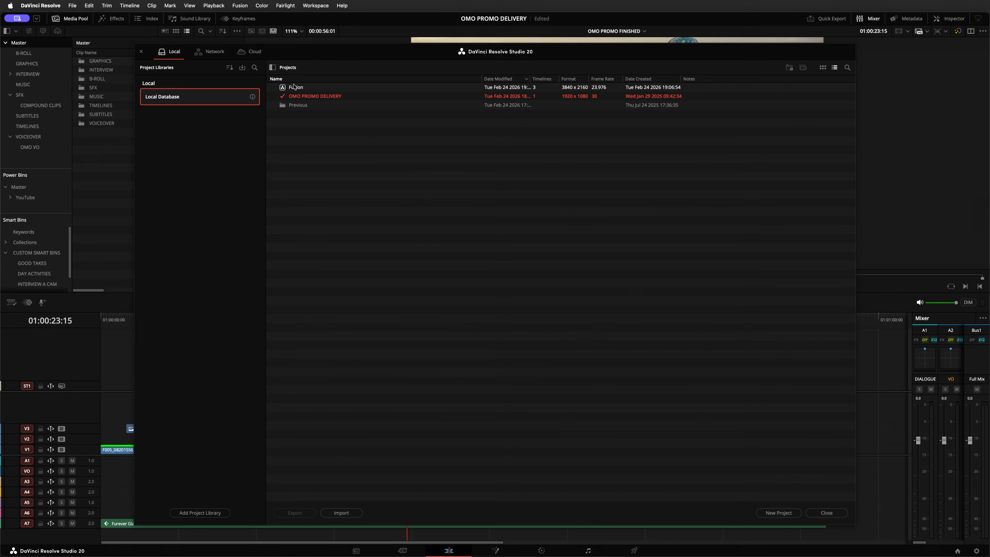
pyautogui.click(294, 87)
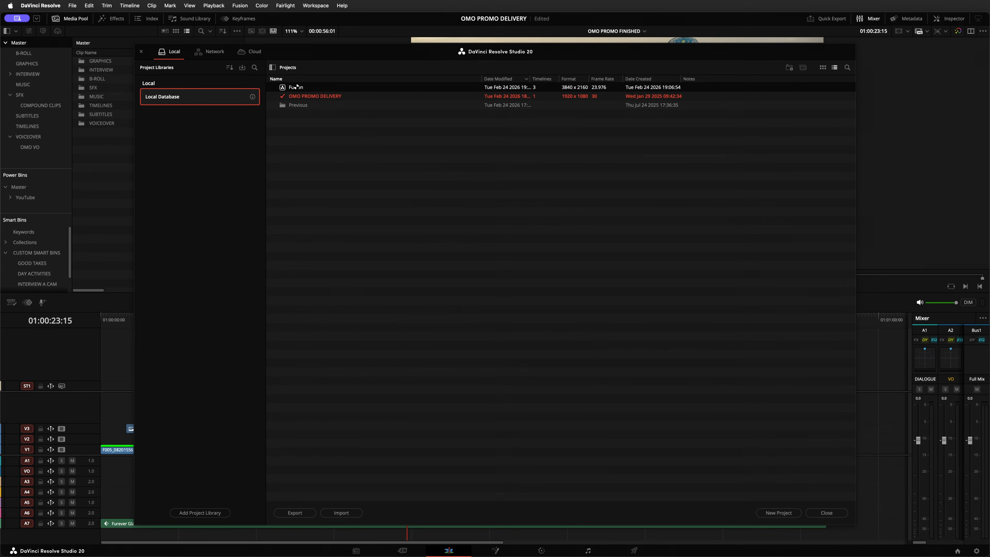
pyautogui.doubleClick(296, 87)
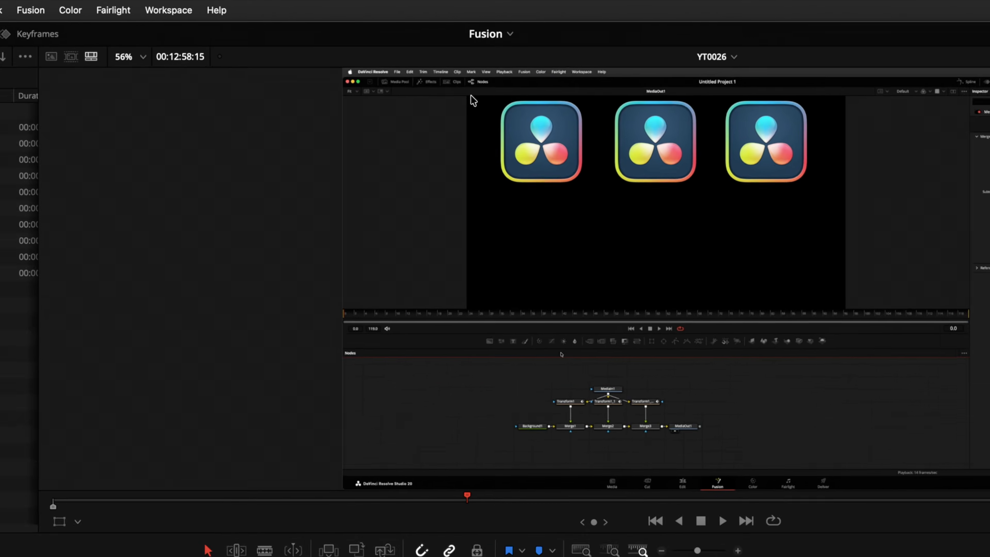
# - Switch to the OMO PROMO DELIVERY project and close the Fusion project from the project manager
pyautogui.click(496, 18)
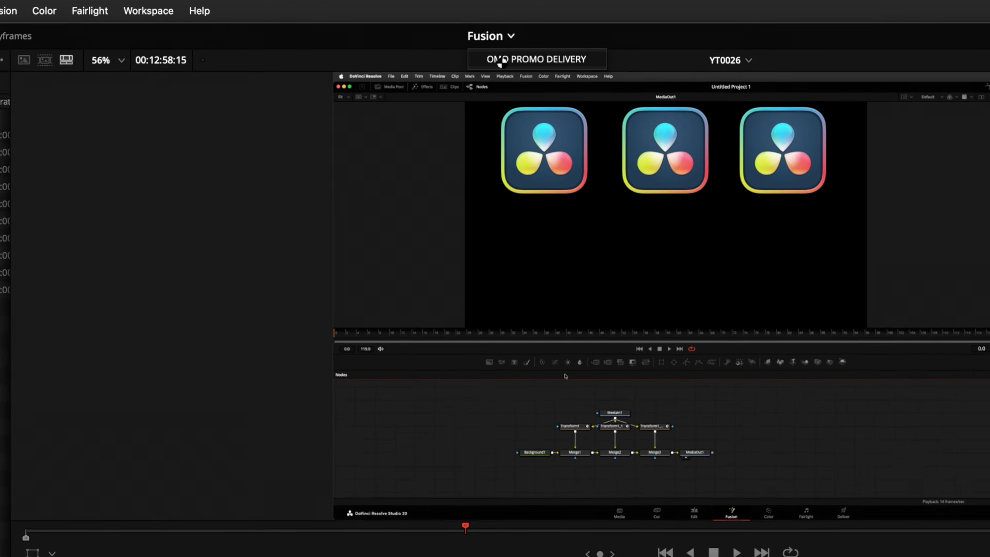
pyautogui.click(499, 61)
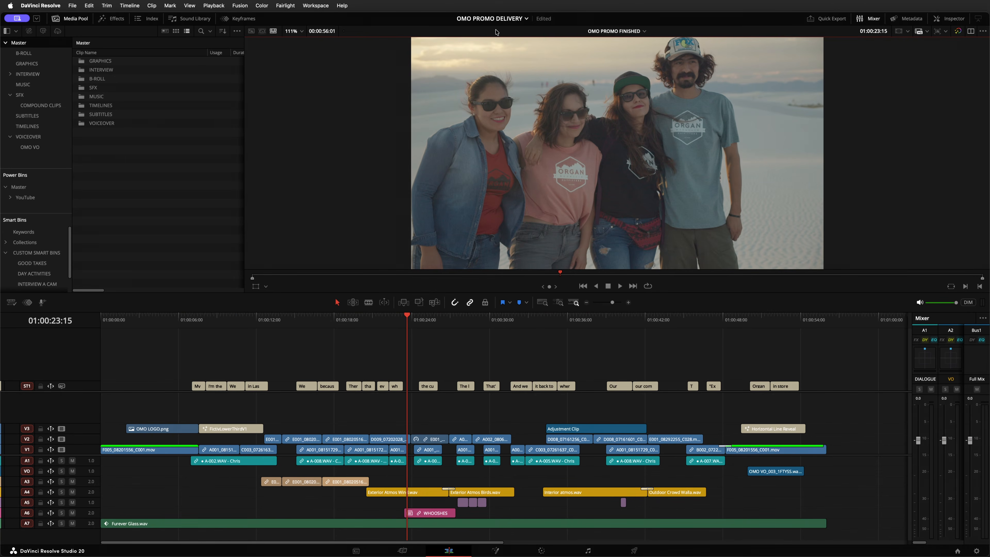
pyautogui.click(957, 551)
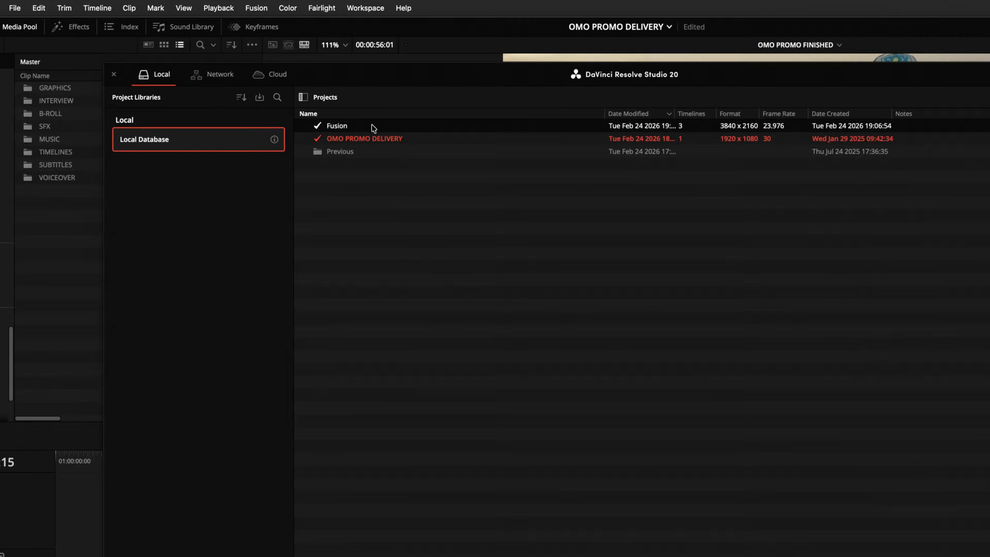
pyautogui.rightClick(321, 87)
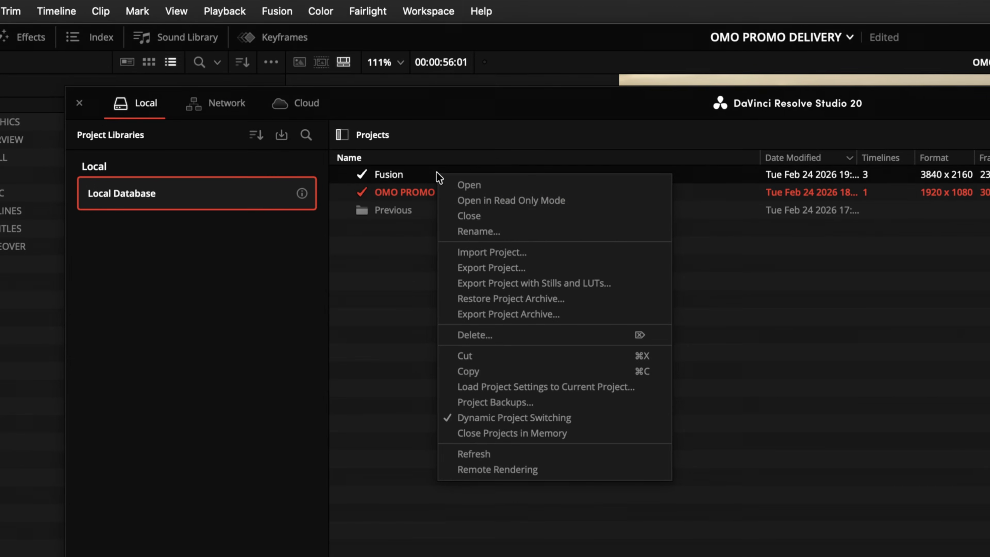
pyautogui.click(470, 215)
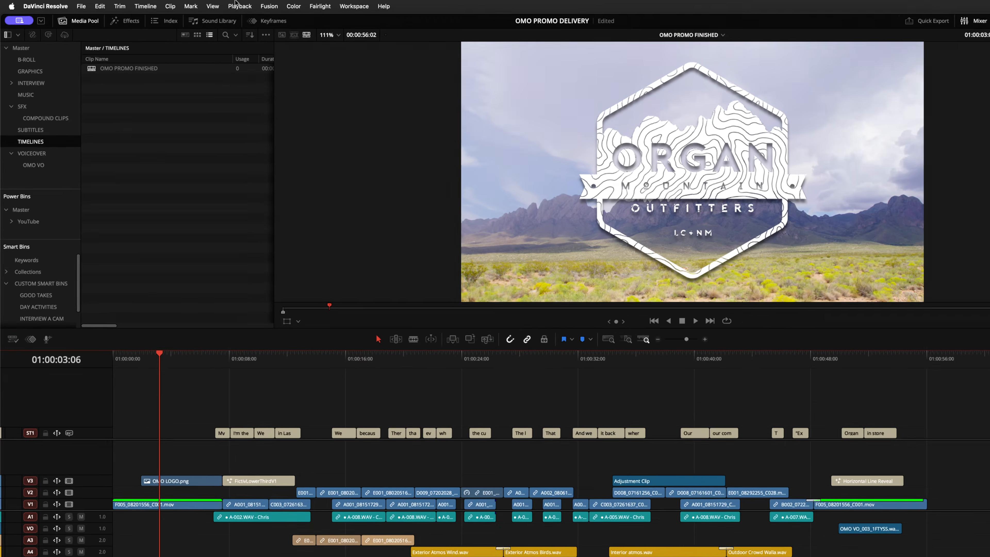
# - Look at the render cache options for playback and open the project settings
pyautogui.click(212, 6)
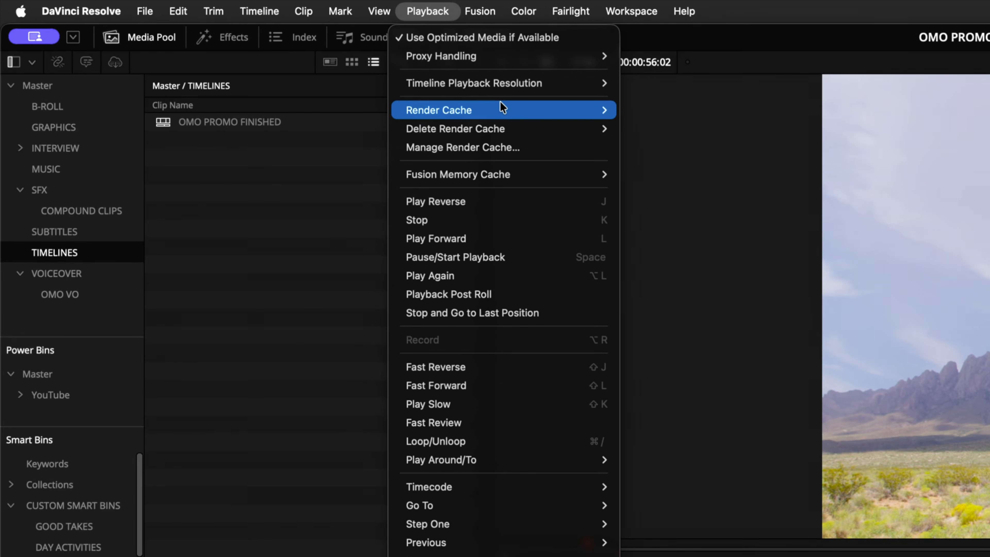
pyautogui.moveTo(502, 107)
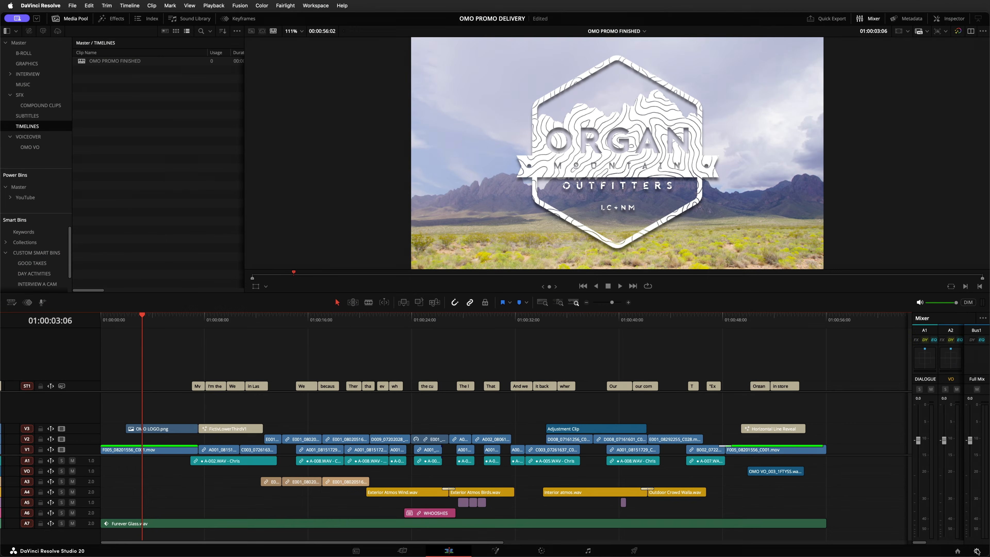
pyautogui.click(976, 551)
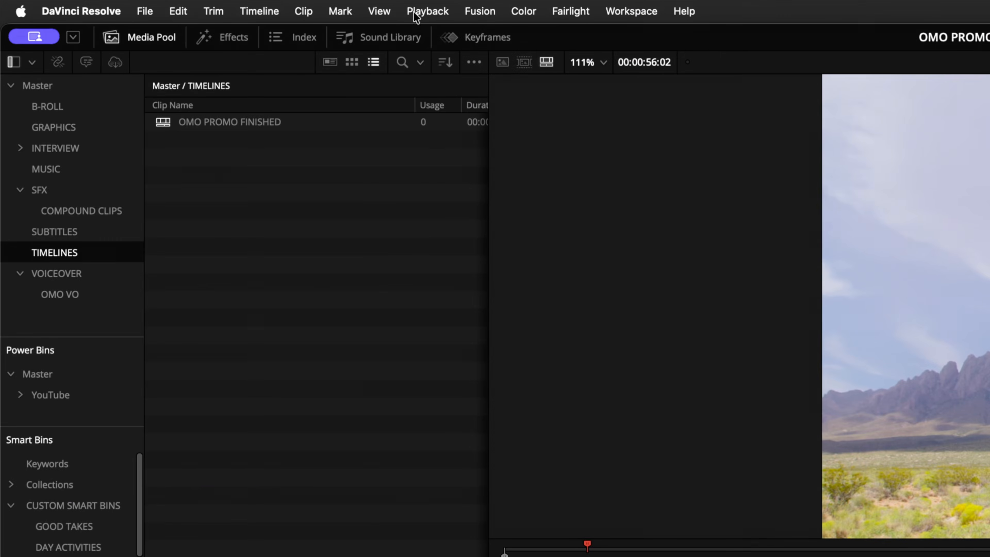
# - Review the local projects' cache usage in Manage Render Cache and close the window
pyautogui.click(416, 12)
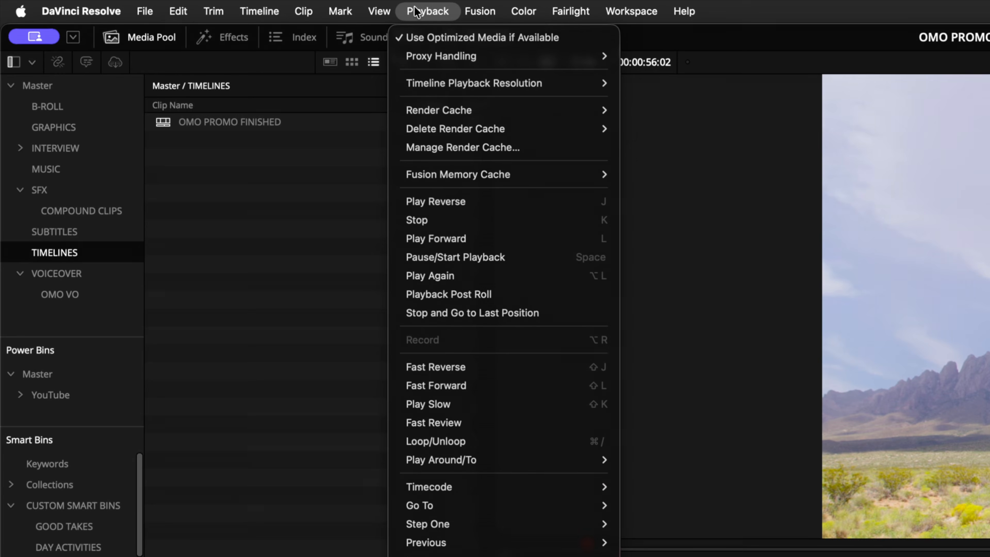
pyautogui.moveTo(563, 129)
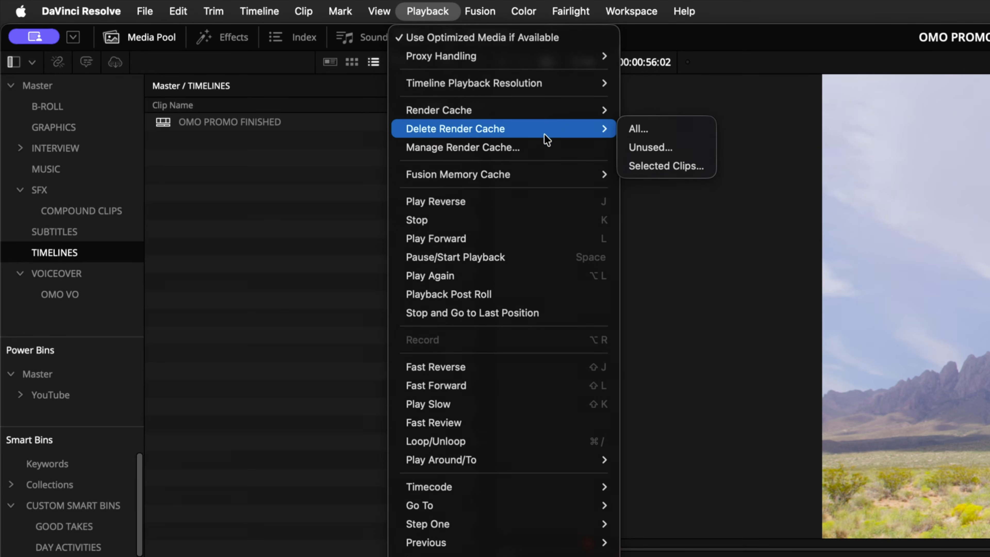
pyautogui.click(540, 148)
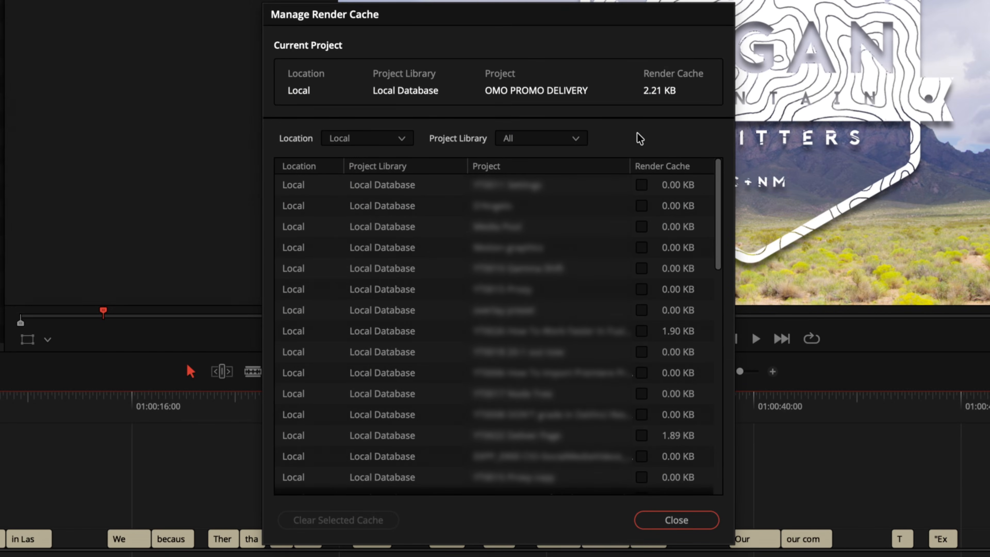
pyautogui.click(667, 520)
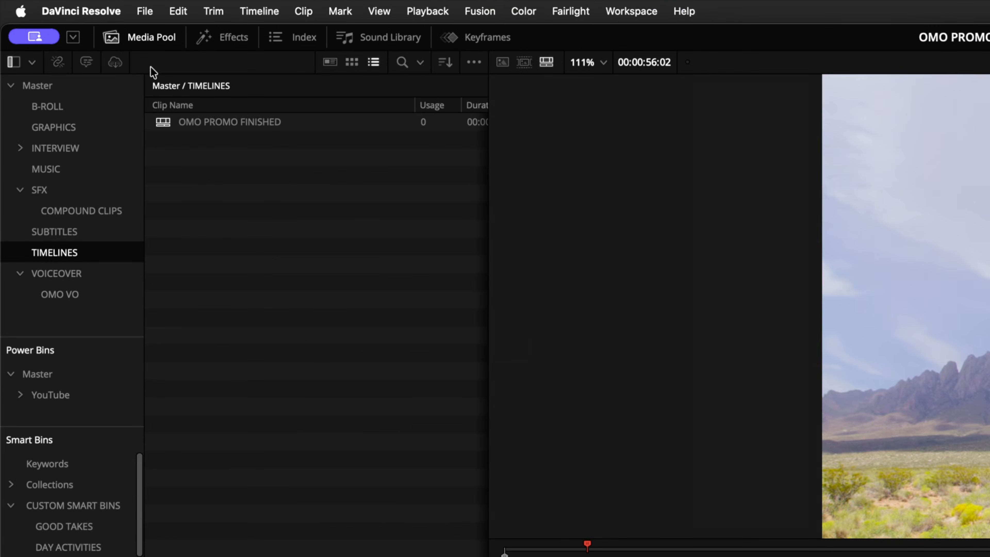
# - Open the system preferences and examine the media storage locations used for gallery stills and cache files
pyautogui.click(99, 13)
pyautogui.click(101, 63)
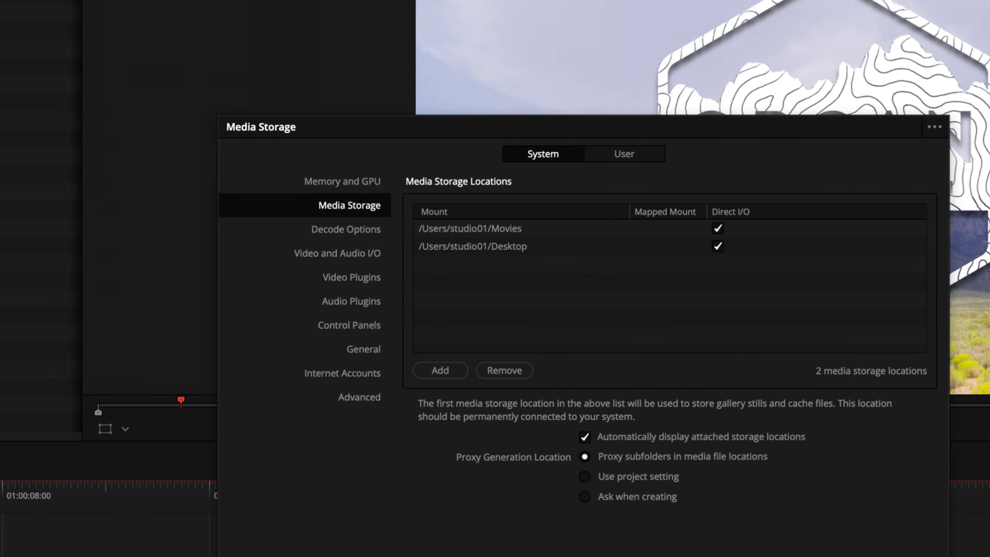
pyautogui.click(523, 129)
pyautogui.click(275, 200)
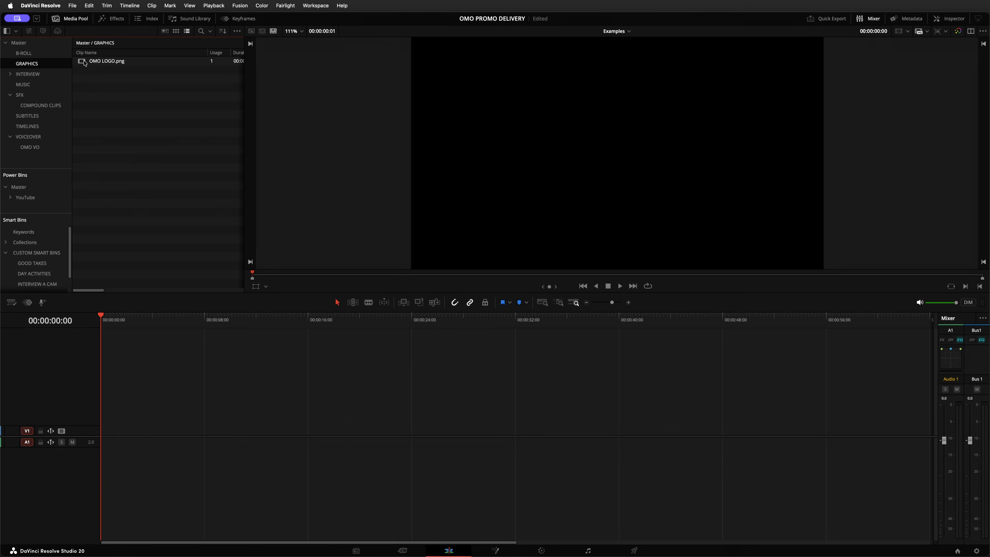
# - Load OMO LOGO.png in the source viewer and set its zoom to 0.280 and position to X 1282, Y 350
pyautogui.doubleClick(84, 61)
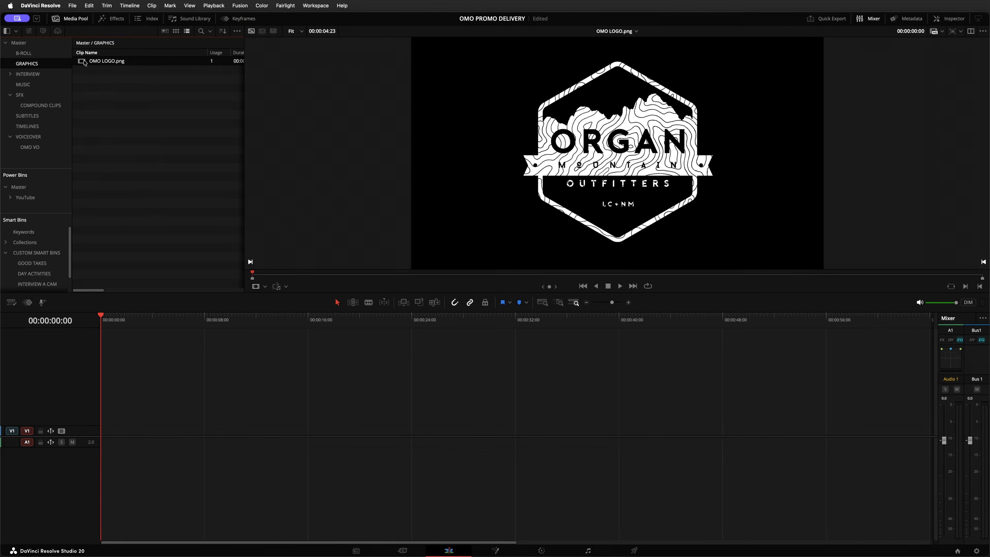
pyautogui.click(953, 22)
pyautogui.moveTo(898, 75); pyautogui.dragTo(959, 85)
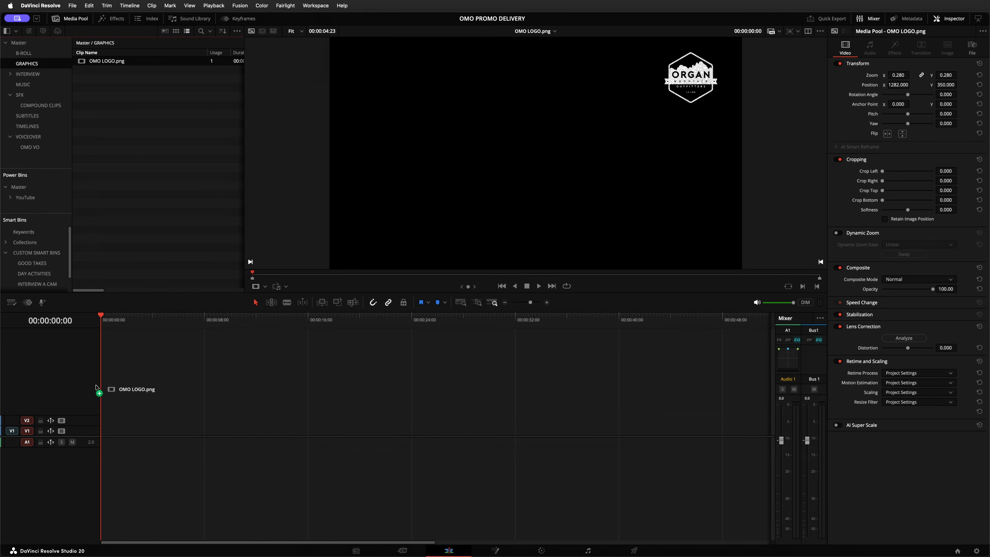
# - Place OMO LOGO.png on V1 of the Examples timeline and set that clip's zoom to 0.960 and position to X -815, Y 109
pyautogui.moveTo(105, 438); pyautogui.dragTo(105, 431)
pyautogui.moveTo(152, 319)
pyautogui.mouseDown()
pyautogui.moveTo(136, 329)
pyautogui.moveTo(148, 337)
pyautogui.mouseUp()
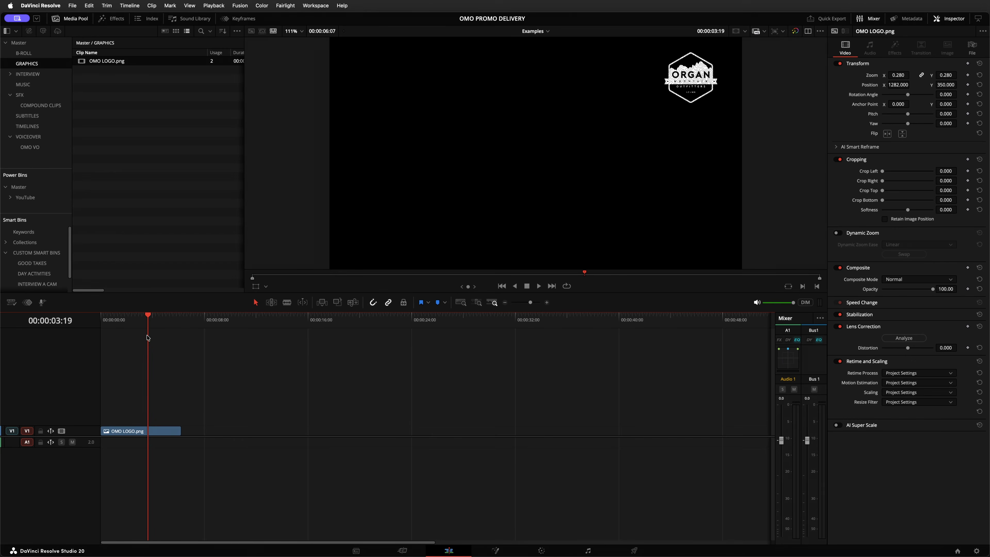
pyautogui.moveTo(904, 75)
pyautogui.mouseDown()
pyautogui.moveTo(949, 85)
pyautogui.moveTo(905, 85)
pyautogui.mouseUp()
# - Show source and timeline viewers side by side and set the source OMO LOGO.png's X position to about -1110
pyautogui.click(808, 31)
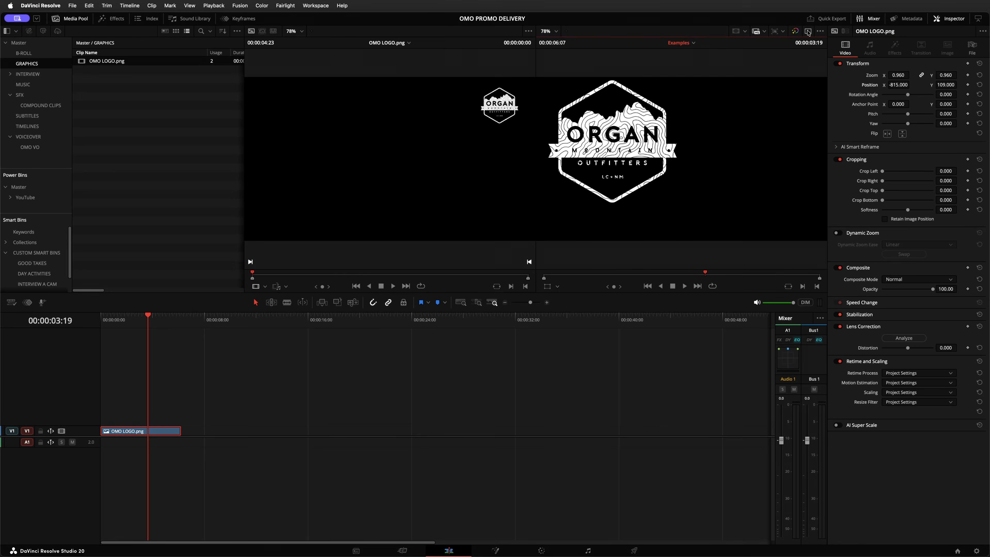
pyautogui.click(81, 62)
pyautogui.moveTo(898, 85); pyautogui.dragTo(911, 84)
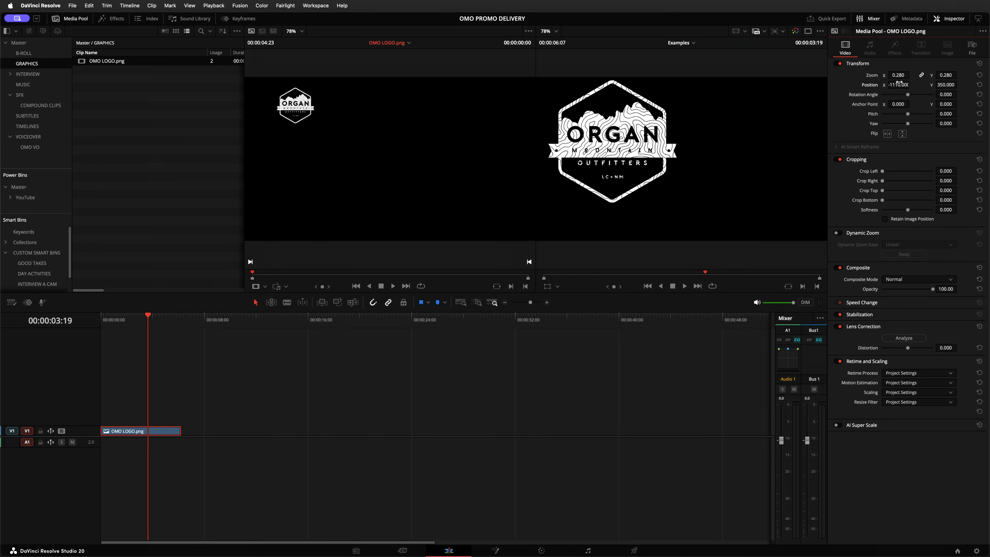
# - Set the Breathtaking Horizon music's source volume to -11.7 with a -7.9 equalizer cut at 1.2K, and add it to the timeline
pyautogui.click(22, 85)
pyautogui.click(83, 71)
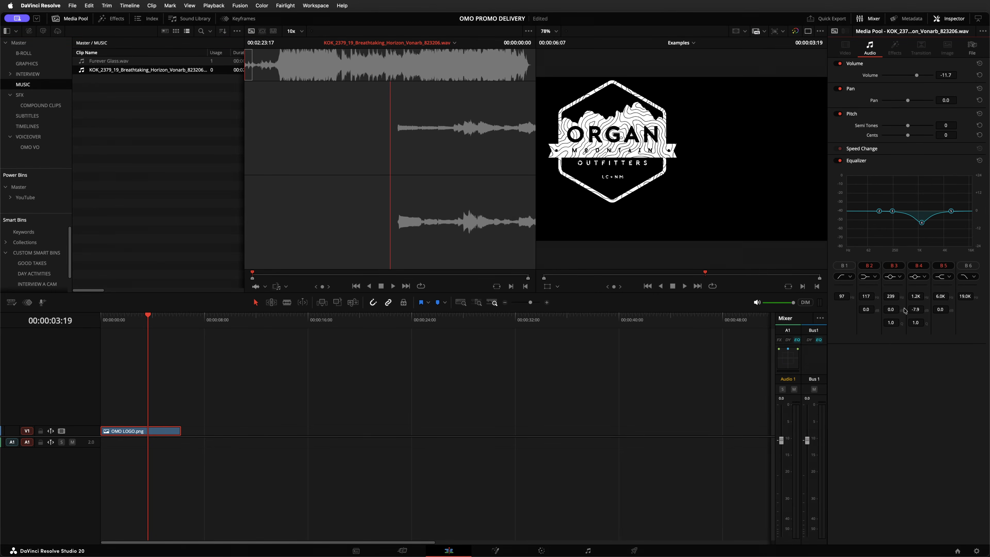
pyautogui.moveTo(503, 157); pyautogui.dragTo(192, 442)
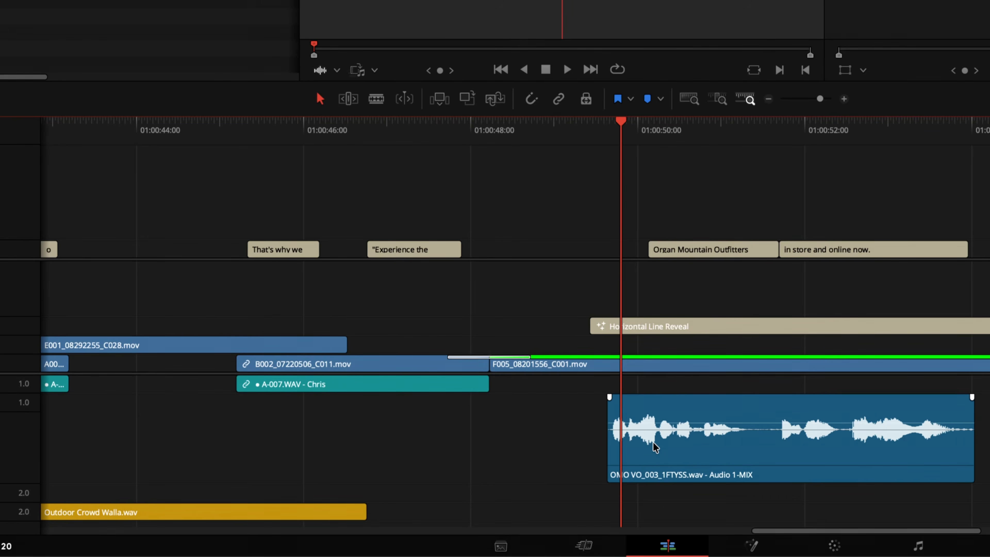
# - Shift the OMO VO_003_1FTYSS.wav voiceover clip slightly earlier on its track in fine increments
pyautogui.click(655, 447)
pyautogui.moveTo(662, 446)
pyautogui.mouseDown()
pyautogui.moveTo(670, 446)
pyautogui.moveTo(650, 435)
pyautogui.mouseUp()
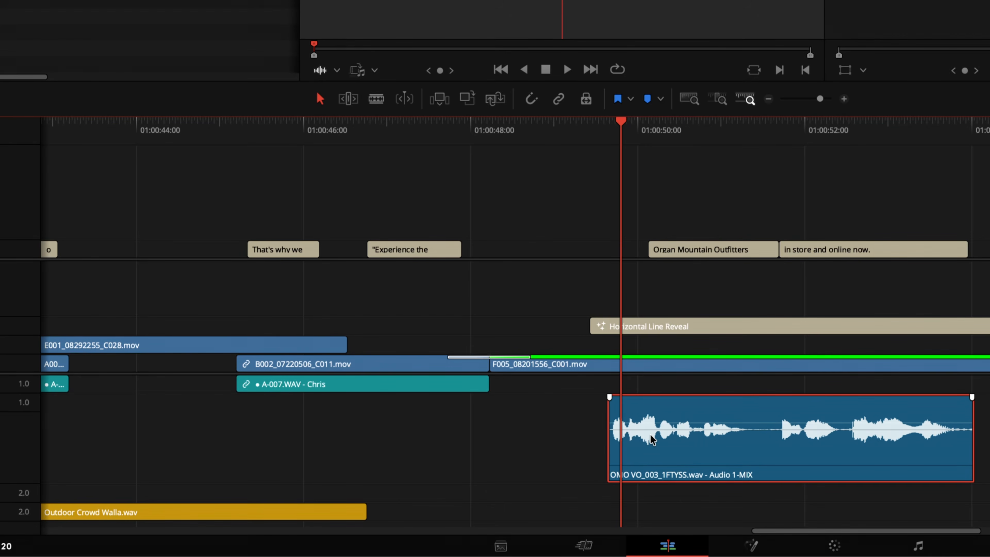
pyautogui.press('super+equal')
pyautogui.press('super+equal')
pyautogui.press('super+equal')
pyautogui.press('super+equal')
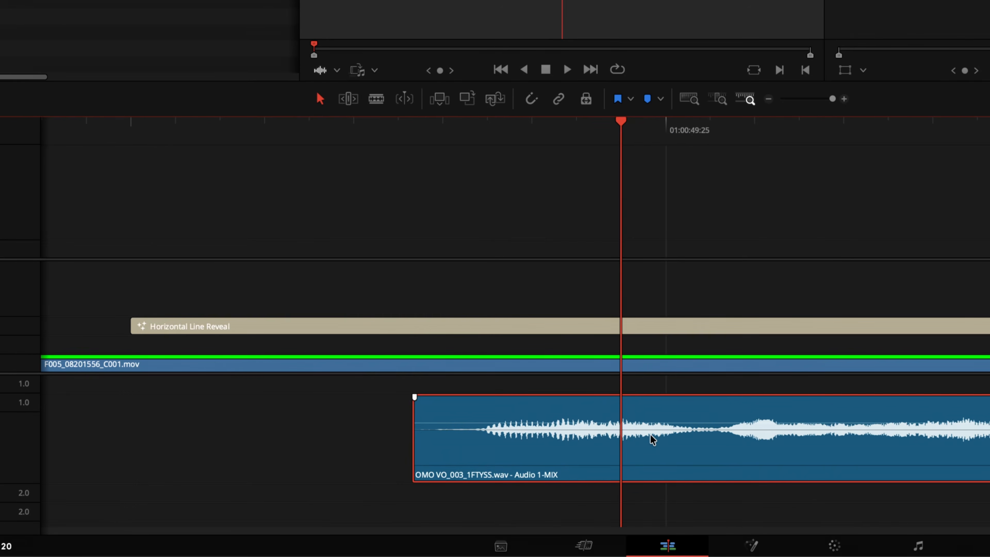
pyautogui.moveTo(596, 455); pyautogui.dragTo(530, 444)
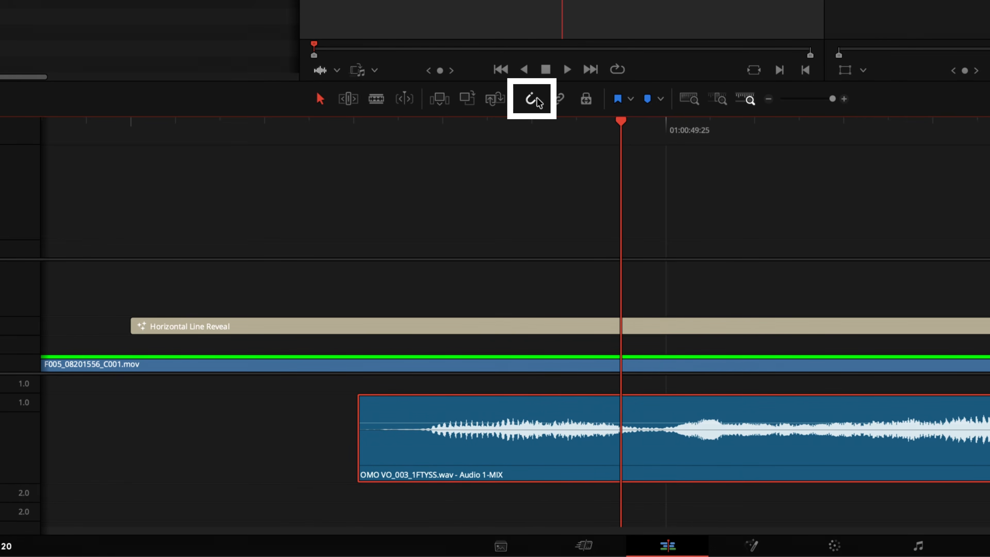
pyautogui.moveTo(448, 468); pyautogui.dragTo(394, 460)
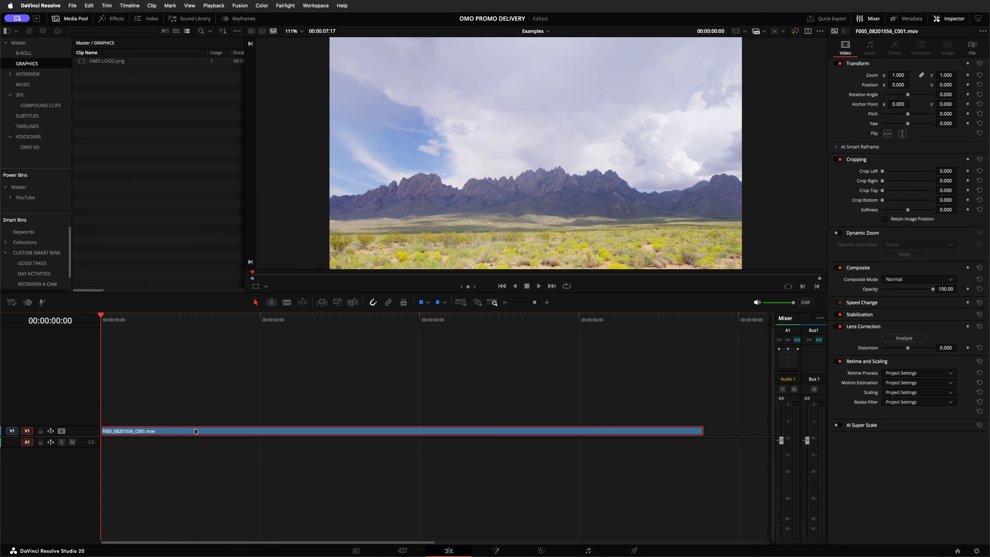
# - Move F005_08201556_C001.mov up to V2, place OMO LOGO.png beneath it on V1, and extend the logo to the same length
pyautogui.hotkey('alt', 'Up')
pyautogui.moveTo(82, 60); pyautogui.dragTo(117, 431)
pyautogui.moveTo(603, 431); pyautogui.dragTo(702, 429)
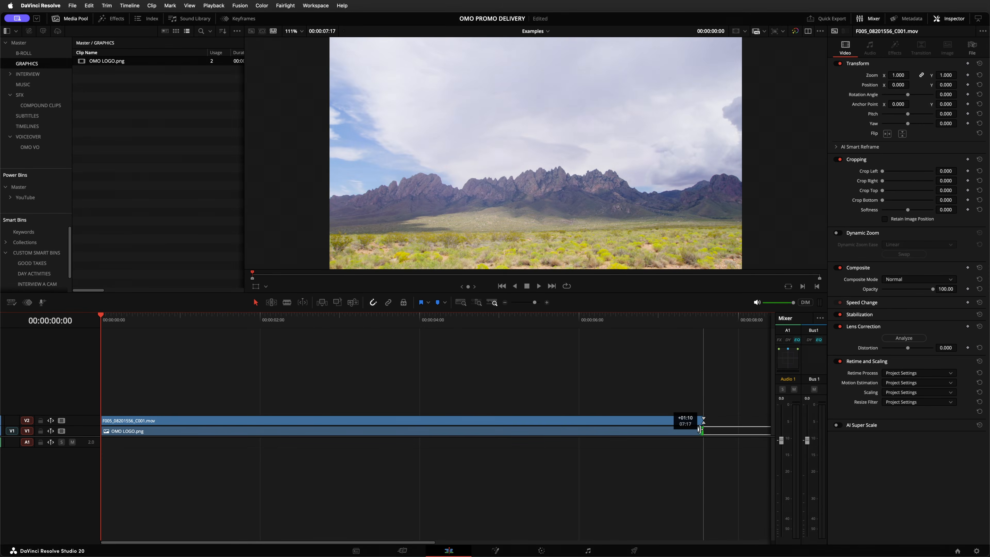
# - Set the composite mode of the F005_08201556_C001.mov clip on V2 to Foreground
pyautogui.click(395, 421)
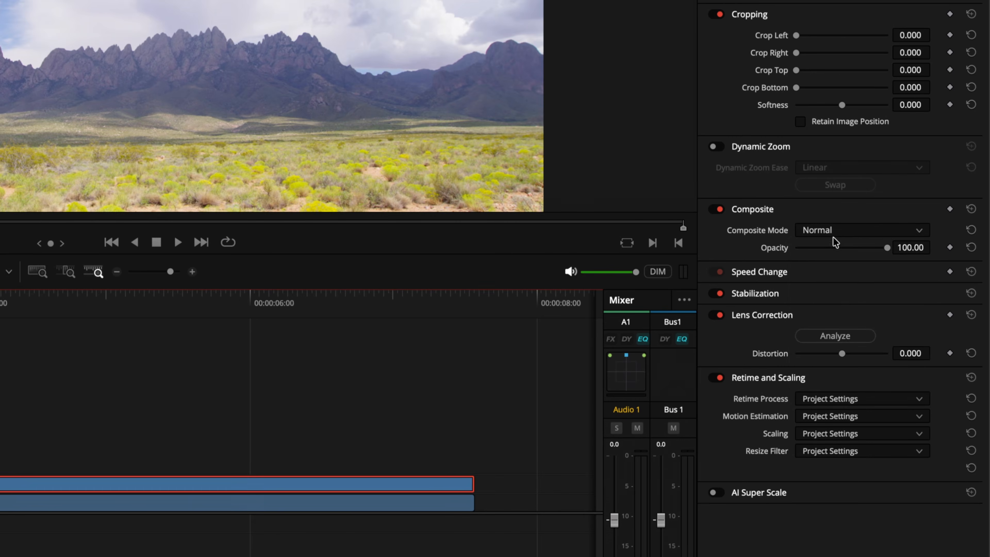
pyautogui.click(905, 280)
pyautogui.moveTo(926, 270); pyautogui.dragTo(926, 386)
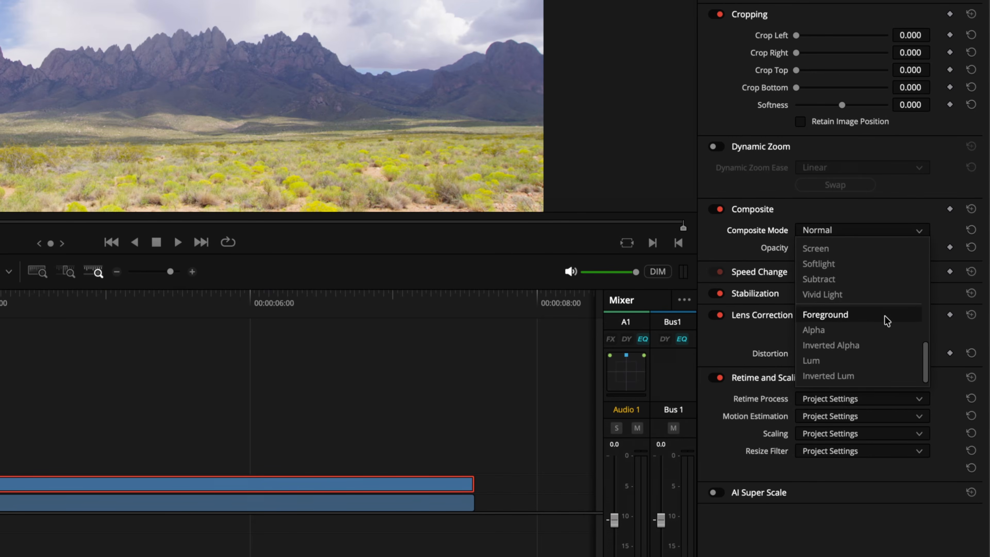
pyautogui.click(887, 318)
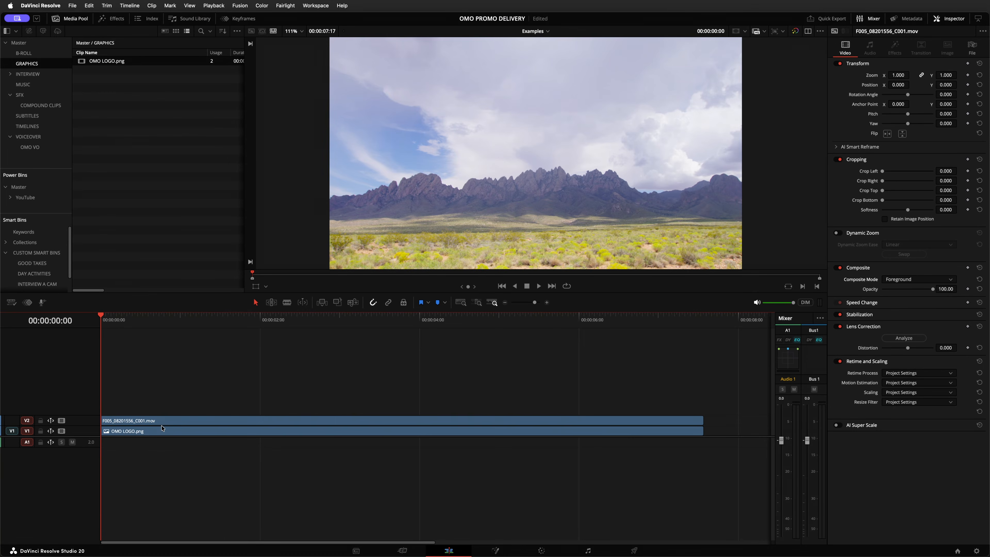
# - Change the composite mode of OMO LOGO.png on V1 so the logo shape cuts out of the footage above
pyautogui.click(162, 432)
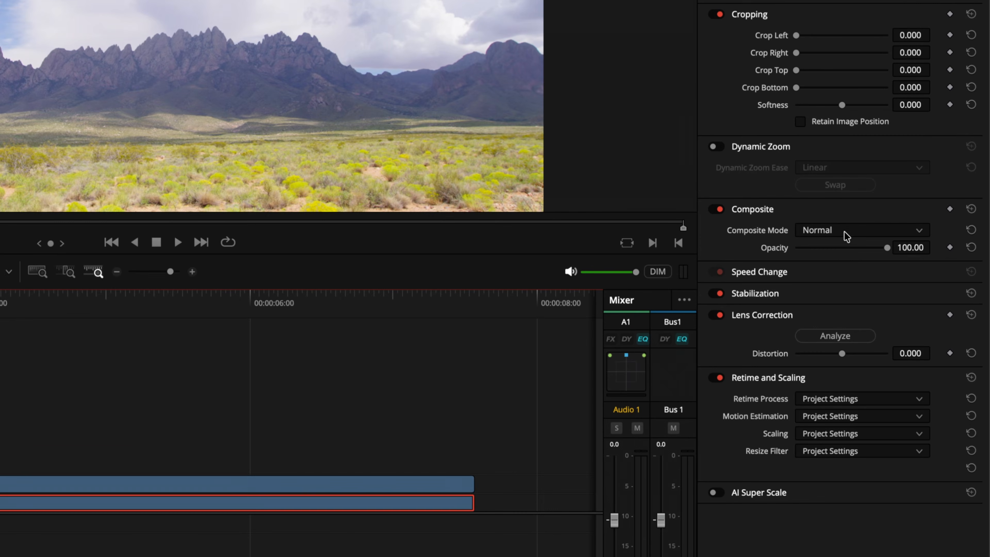
pyautogui.click(845, 231)
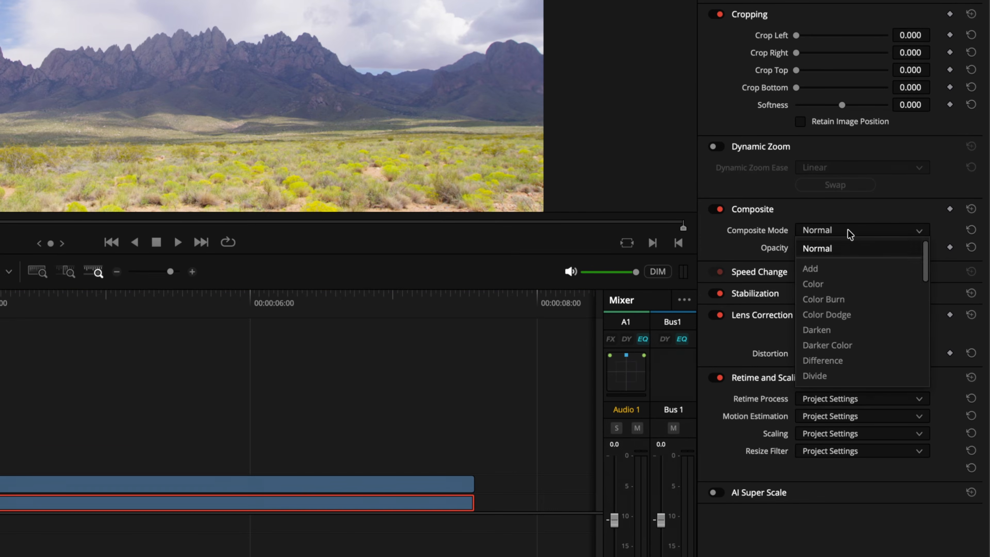
pyautogui.moveTo(925, 270); pyautogui.dragTo(936, 409)
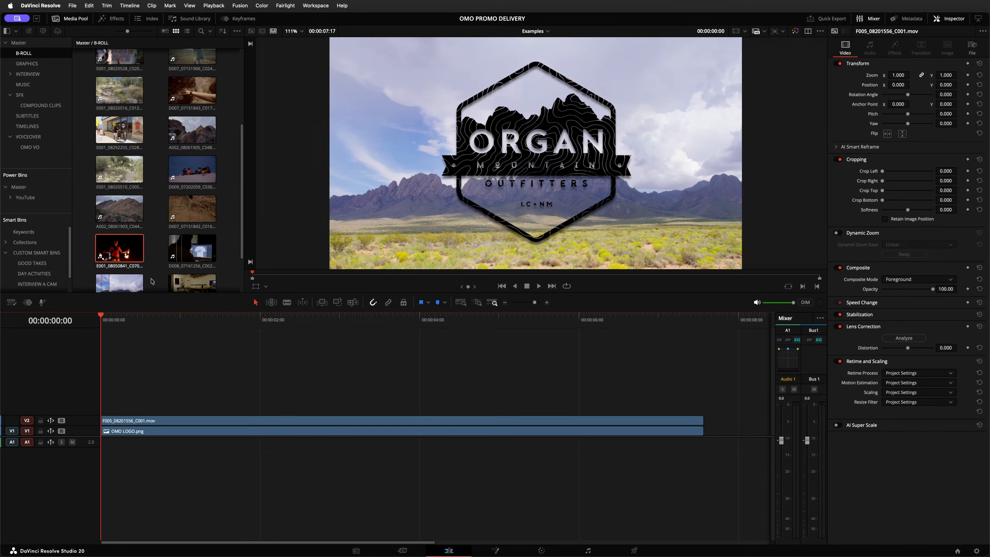
# - Replace the V1 logo with the fire dancer clip from the B-ROLL bin and composite it as a luminance matte for the footage above
pyautogui.moveTo(120, 248); pyautogui.dragTo(101, 437)
pyautogui.click(273, 321)
pyautogui.click(337, 431)
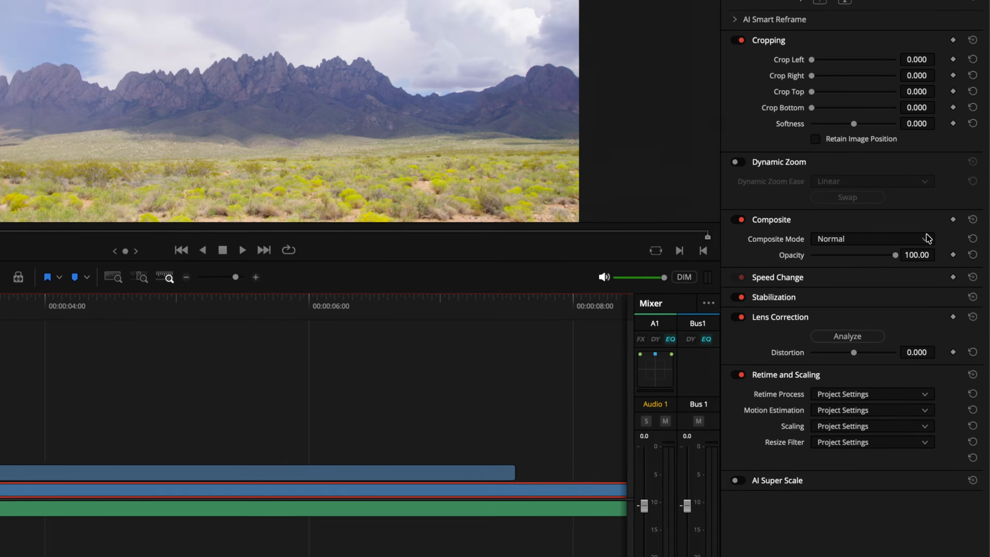
pyautogui.click(928, 237)
pyautogui.scroll(-5, 933, 280)
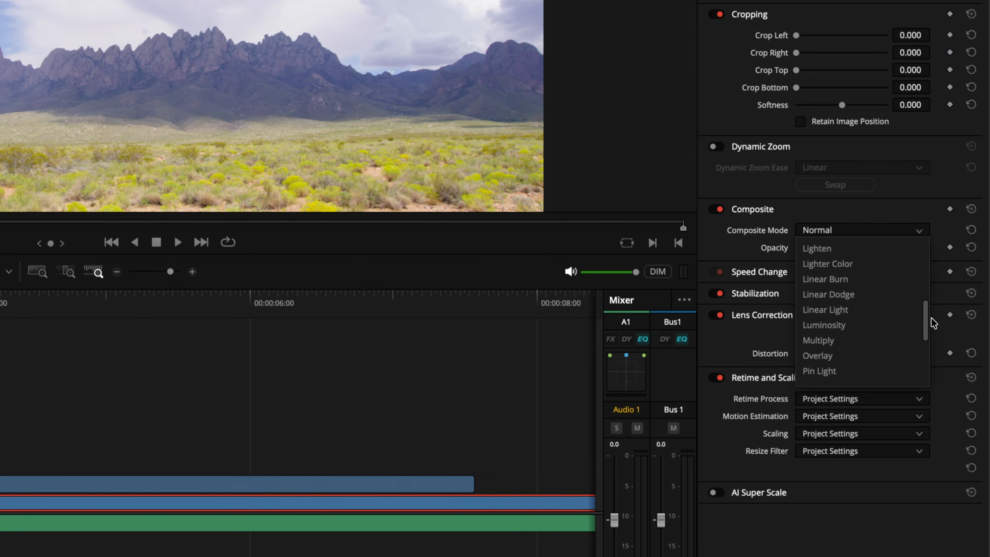
pyautogui.scroll(-6, 931, 335)
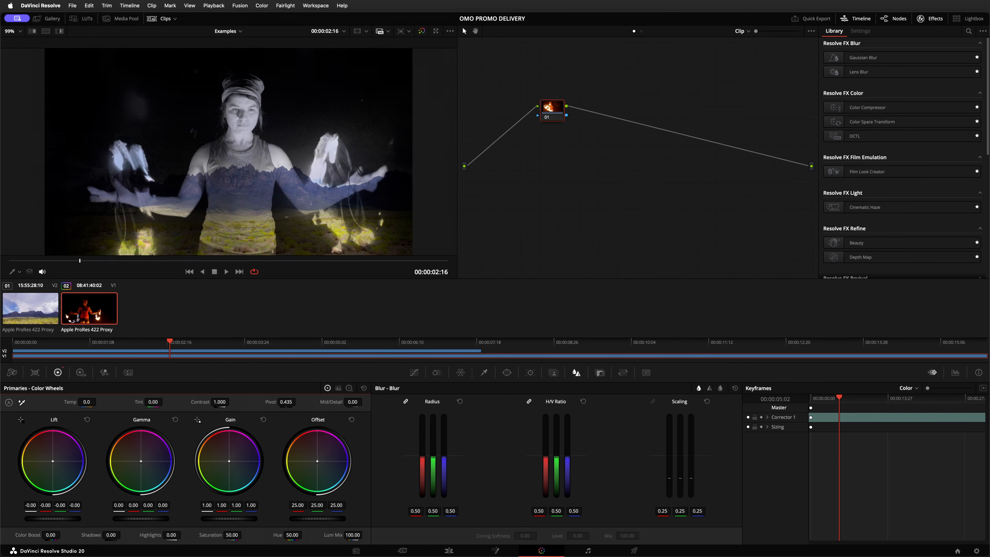
# - Raise the fire dancer clip's master Gain on the Color page and play back the composite
pyautogui.moveTo(218, 521); pyautogui.dragTo(255, 521)
pyautogui.press('space')
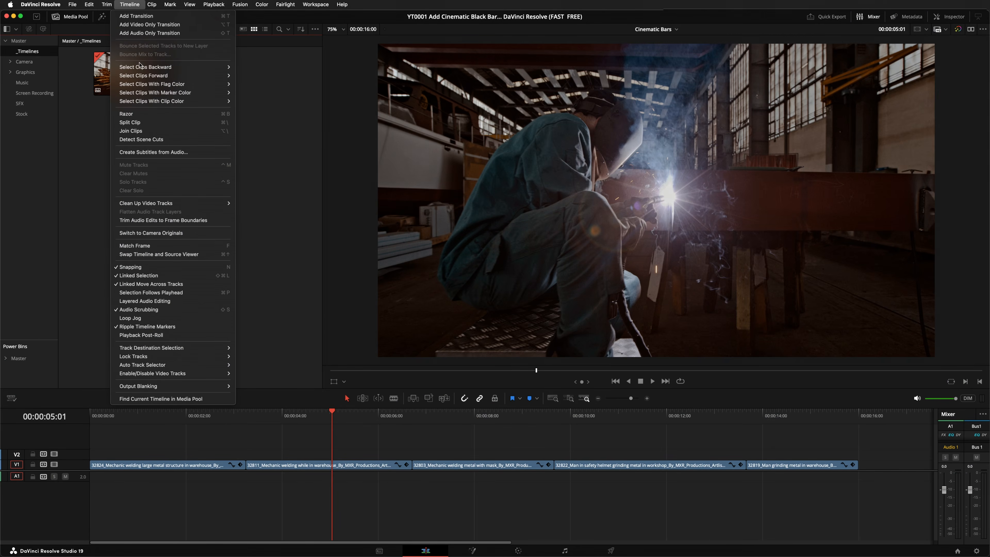
# - Apply 2.39 output blanking to the Cinematic Bars timeline
pyautogui.moveTo(226, 386)
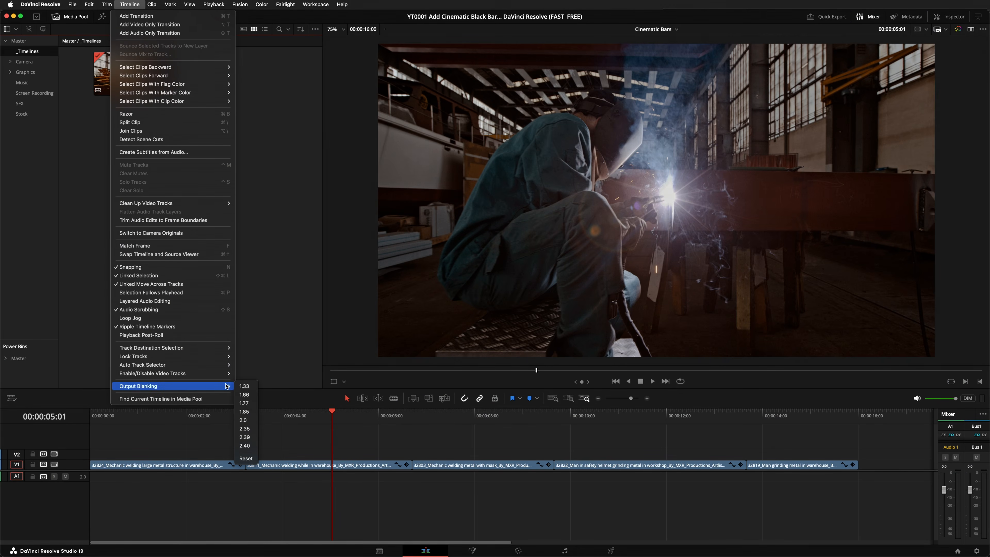
pyautogui.click(244, 437)
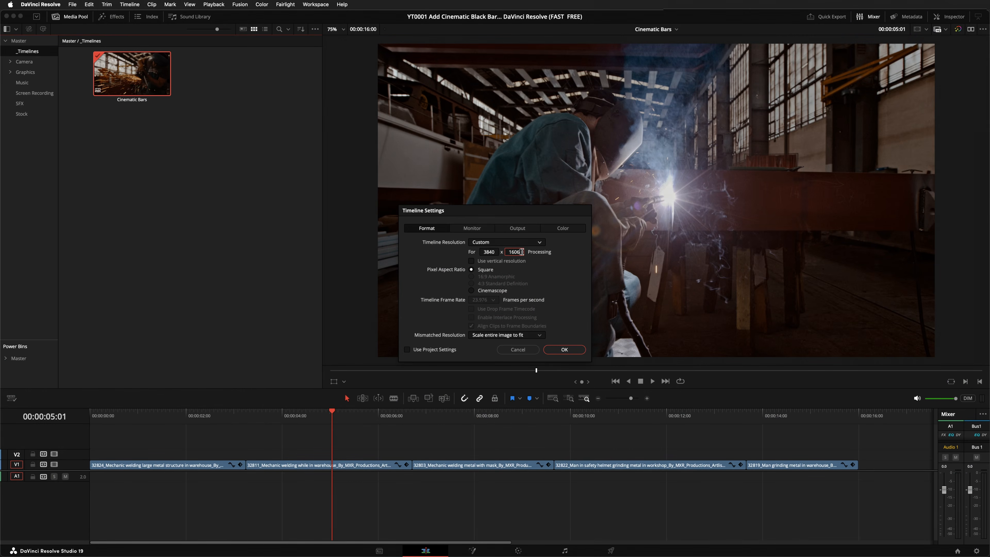
# - Set the Cinematic Bars timeline to a custom 3840 x 1606 resolution and change its mismatched resolution handling
pyautogui.press('Return')
pyautogui.click(502, 335)
pyautogui.click(535, 352)
pyautogui.click(564, 349)
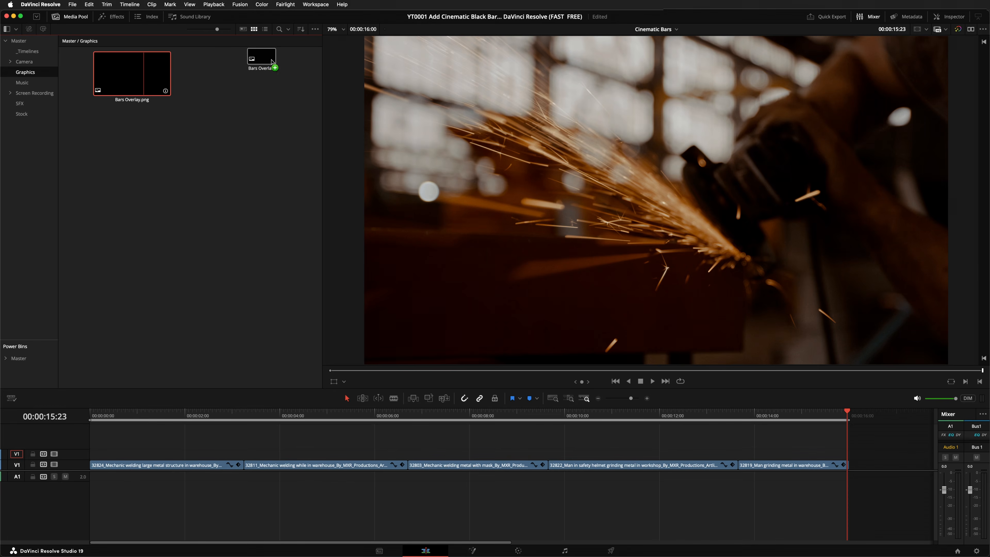
# - Add Bars Overlay.png from the Graphics bin to the Cinematic Bars timeline
pyautogui.moveTo(132, 73); pyautogui.dragTo(964, 202)
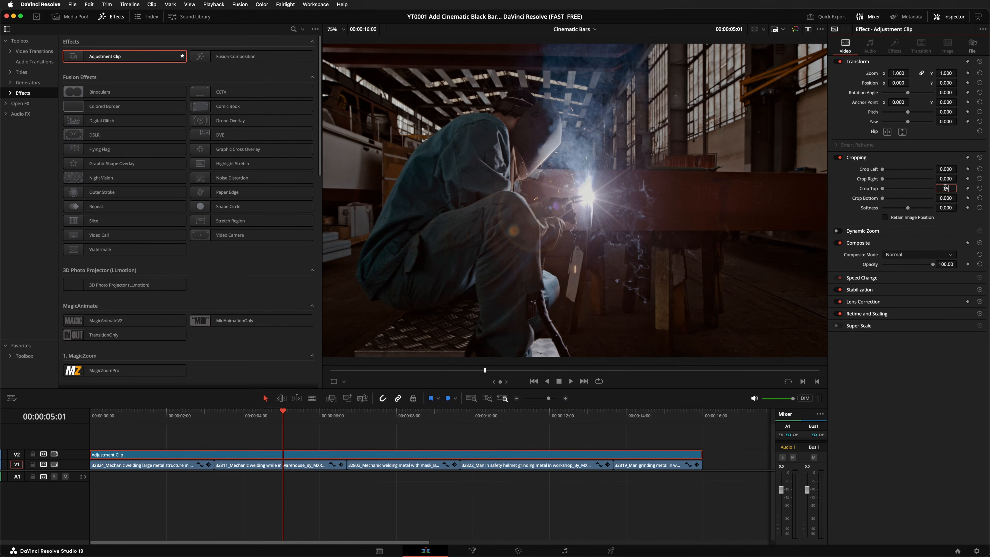
# - Crop 150 off the top and 150 off the bottom of the adjustment clip above the welding footage
pyautogui.write('150')
pyautogui.press('Return')
pyautogui.write('150')
pyautogui.press('Return')
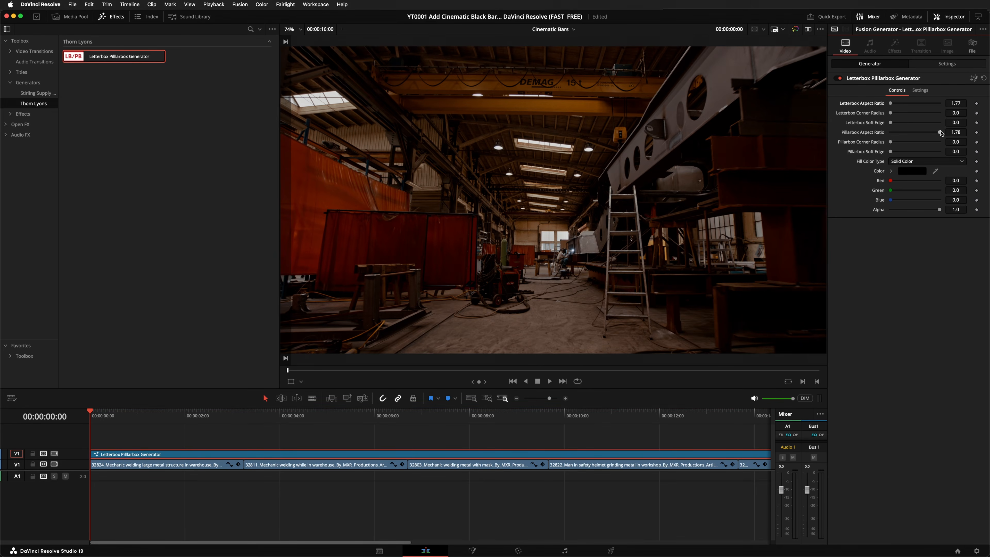
# - Adjust the Pillarbox Aspect Ratio of the Letterbox Pillarbox Generator on the Cinematic Bars timeline
pyautogui.moveTo(939, 132)
pyautogui.mouseDown()
pyautogui.moveTo(924, 133)
pyautogui.moveTo(952, 132)
pyautogui.mouseUp()
pyautogui.press('Tab')
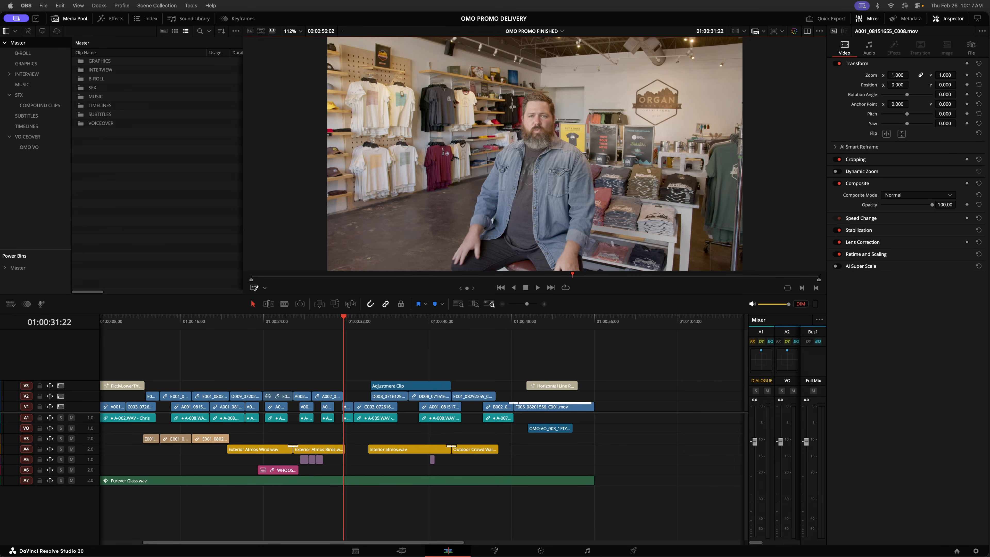
# - Open the export options for the OMO PROMO FINISHED timeline in the OMO PROMO DELIVERY project
pyautogui.click(288, 348)
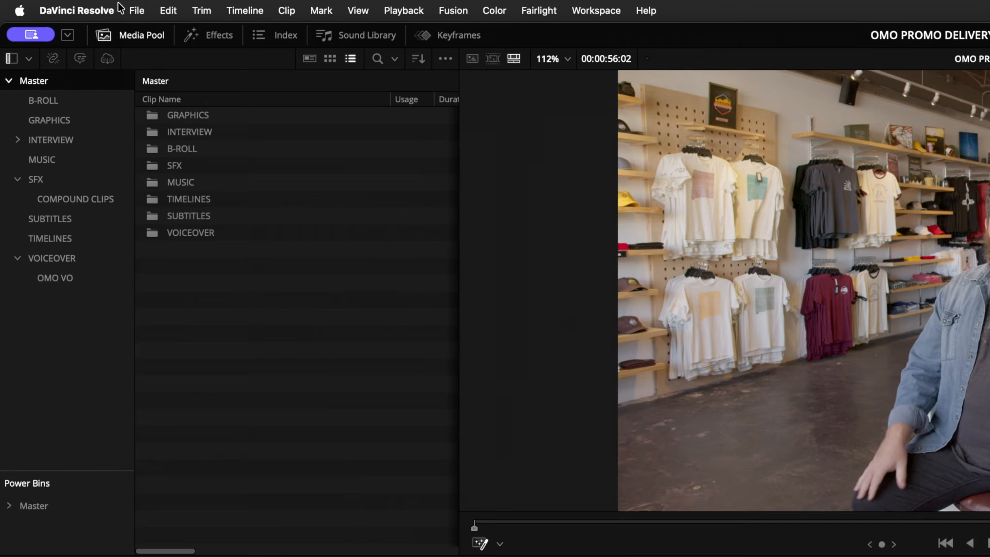
pyautogui.click(73, 5)
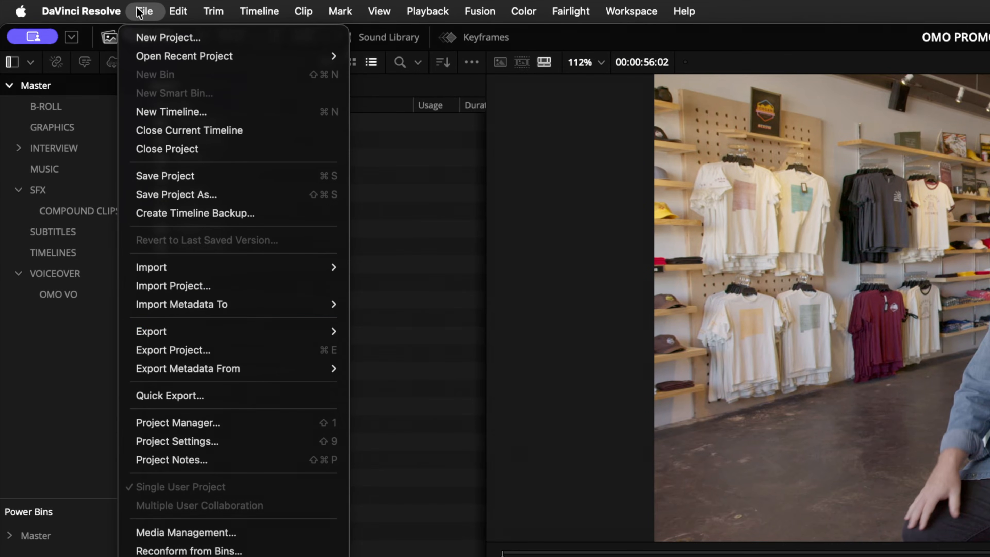
pyautogui.moveTo(291, 335)
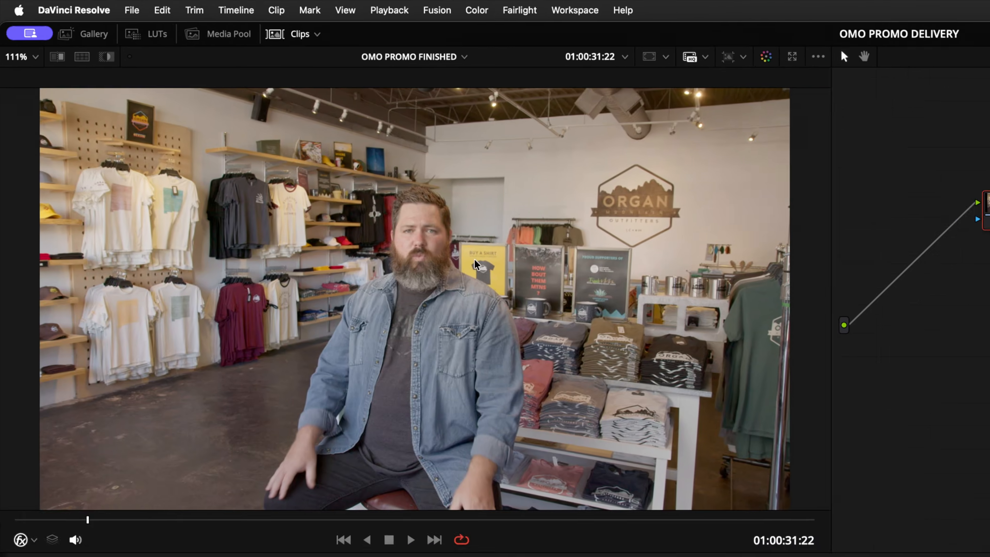
# - Grab a still of the current interview frame on the Color page and open its options in the Gallery
pyautogui.rightClick(274, 123)
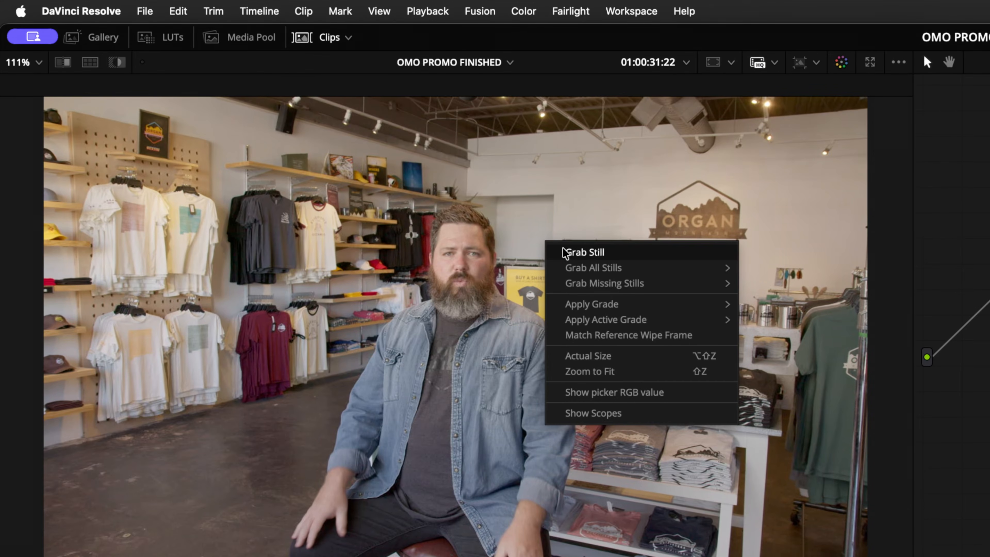
pyautogui.click(569, 252)
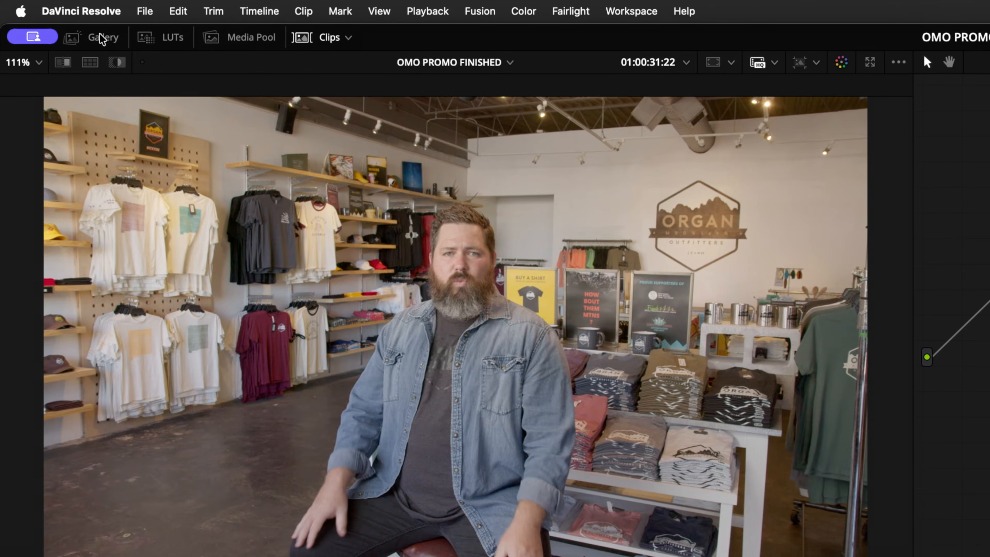
pyautogui.click(90, 37)
pyautogui.rightClick(201, 113)
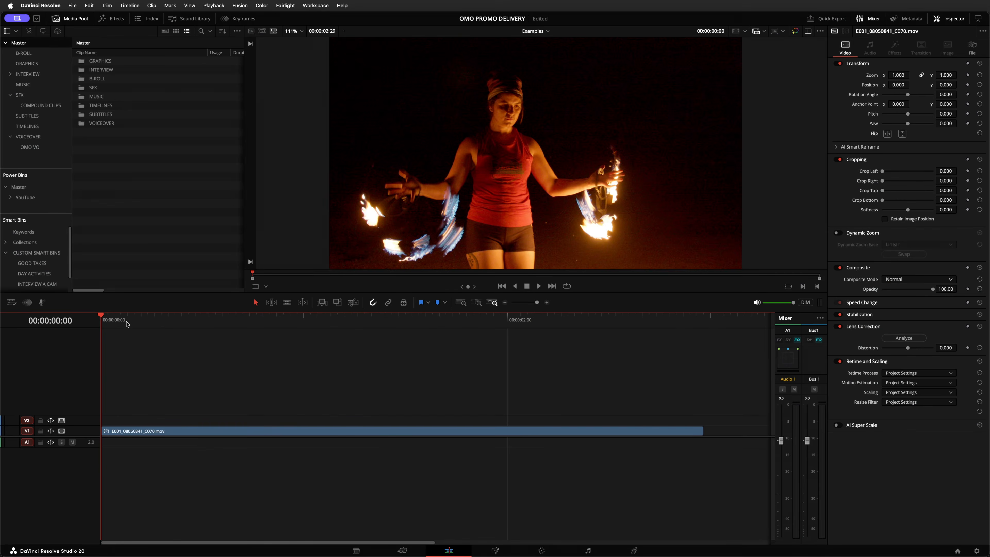
# - Apply a Freeze Frame speed change to the fire dancer clip at 00:00:00:23 with Maintain Timing, and play it back
pyautogui.moveTo(126, 324); pyautogui.dragTo(257, 330)
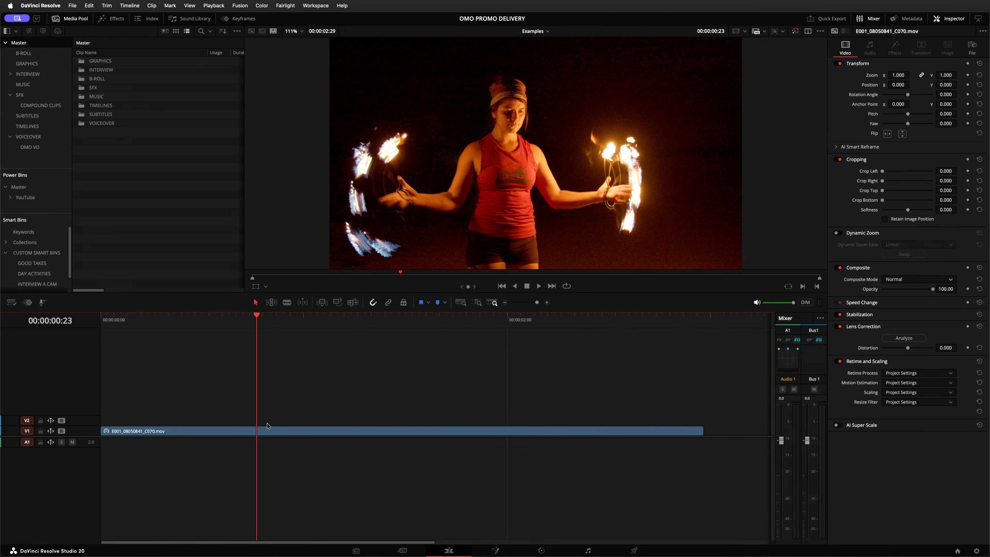
pyautogui.click(268, 430)
pyautogui.press('r')
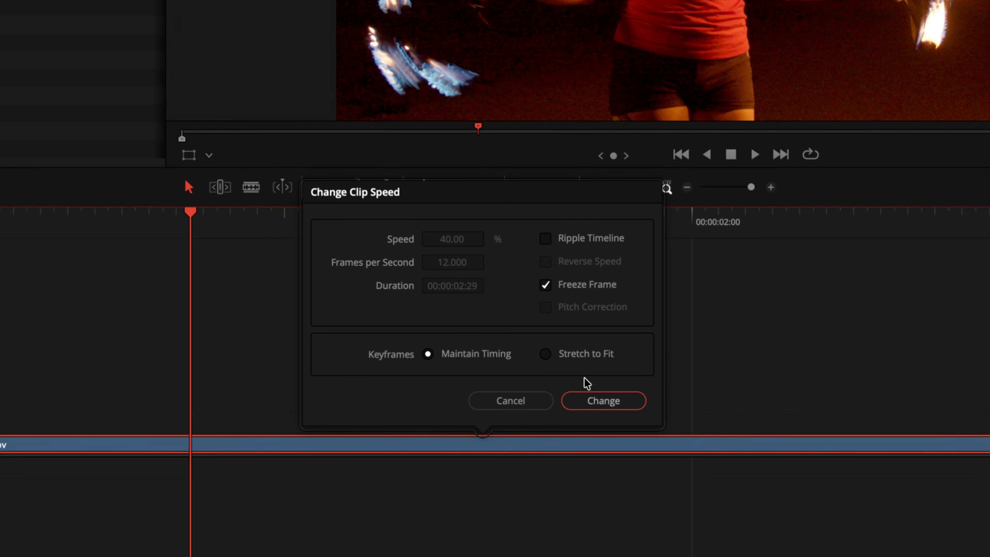
pyautogui.click(601, 400)
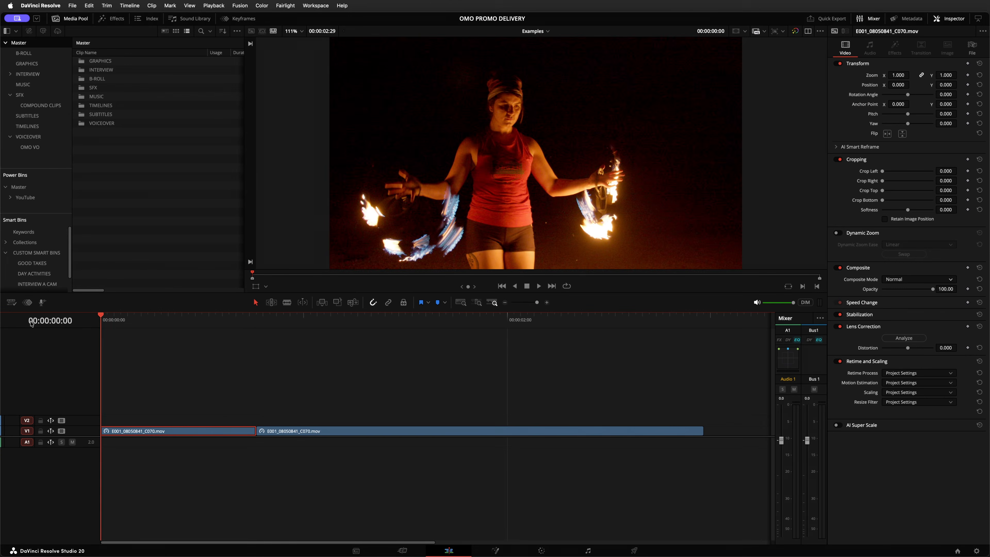
pyautogui.press('space')
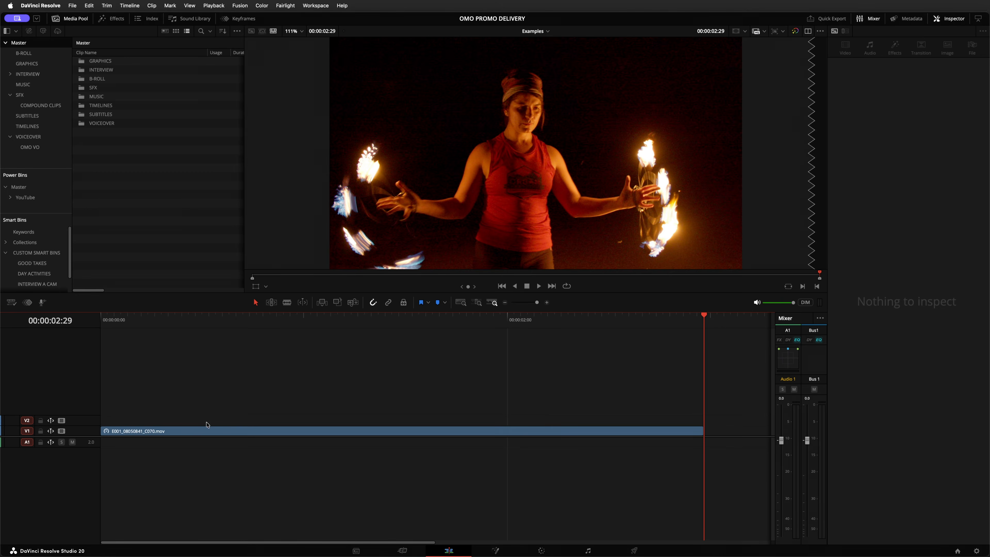
# - Show the retime controls on the fire dancer clip and enlarge its video track to reveal thumbnails
pyautogui.click(211, 430)
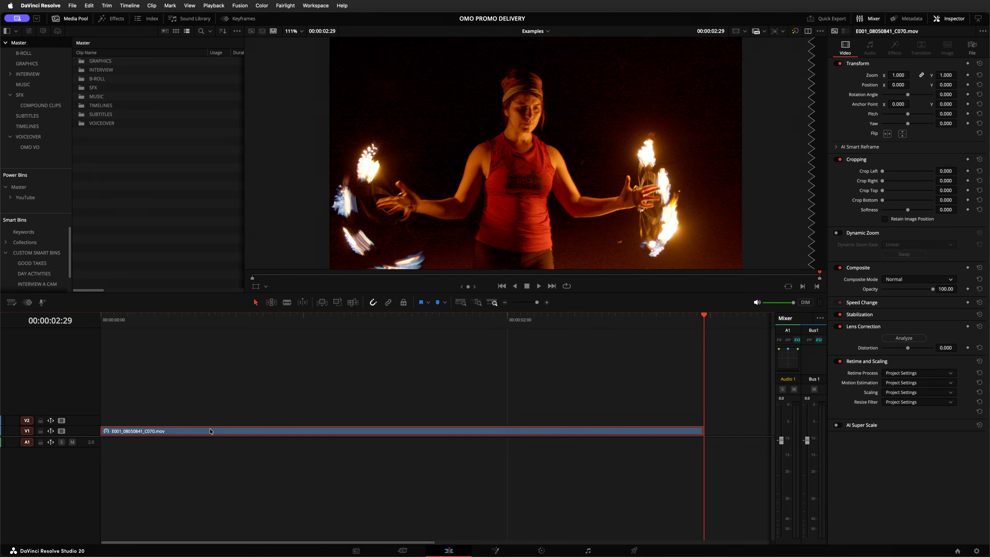
pyautogui.press('super+r')
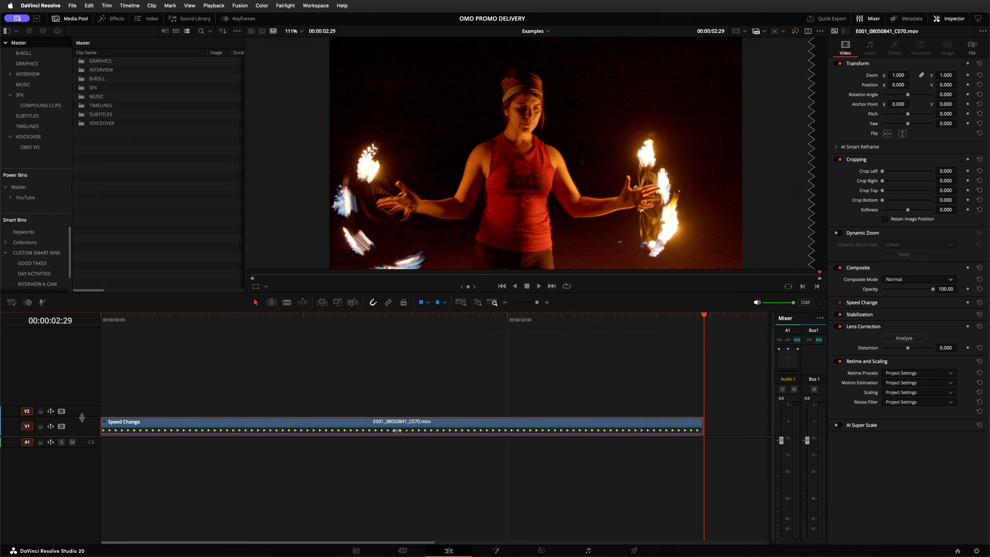
pyautogui.moveTo(83, 417); pyautogui.dragTo(84, 385)
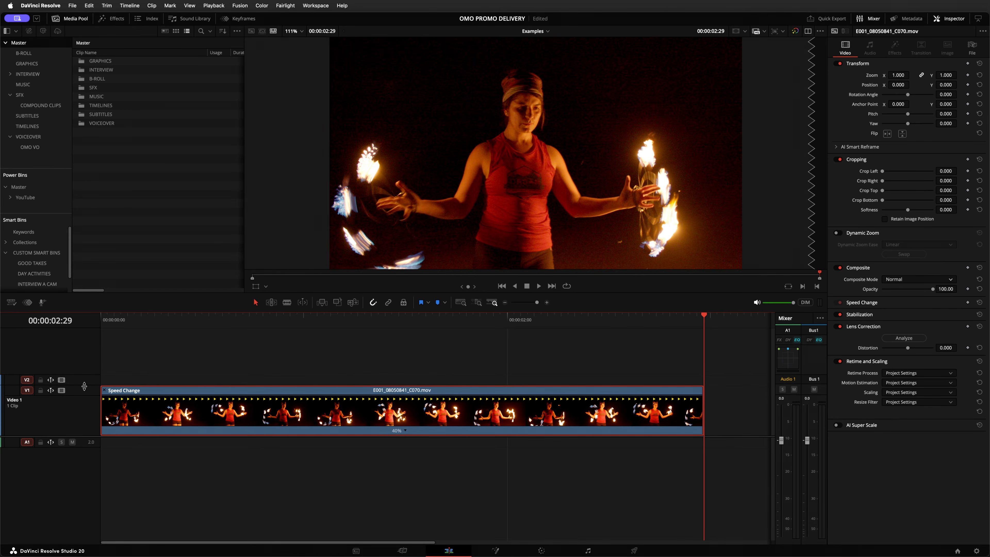
# - Insert a retime freeze frame in the fire dancer clip just before the one-second mark and shorten its frozen segment
pyautogui.moveTo(248, 324); pyautogui.dragTo(287, 328)
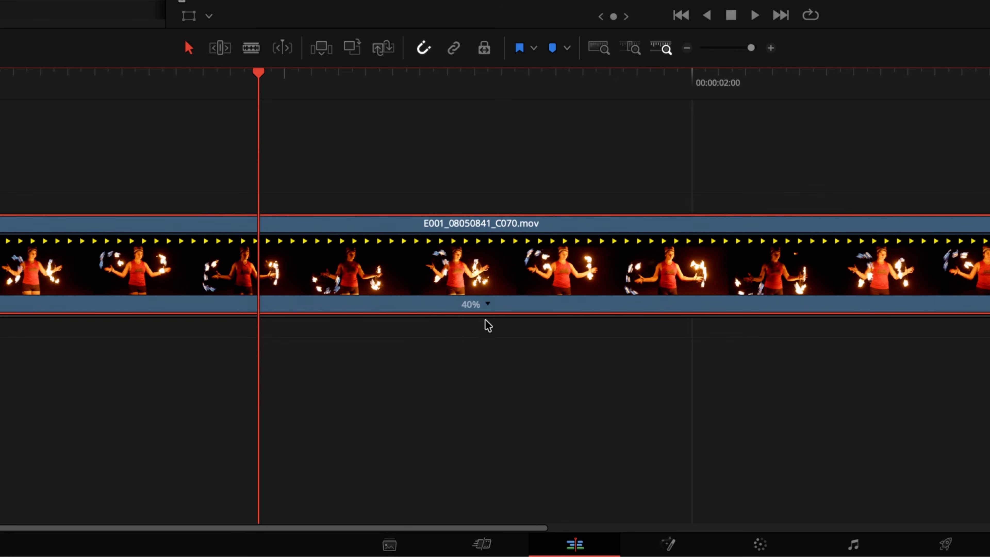
pyautogui.click(487, 305)
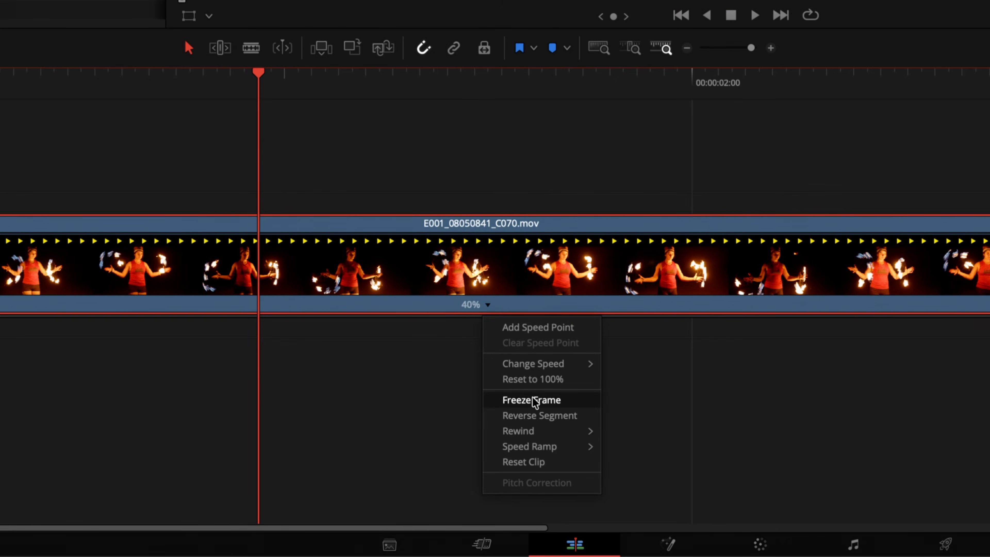
pyautogui.click(471, 401)
pyautogui.click(165, 315)
pyautogui.press('space')
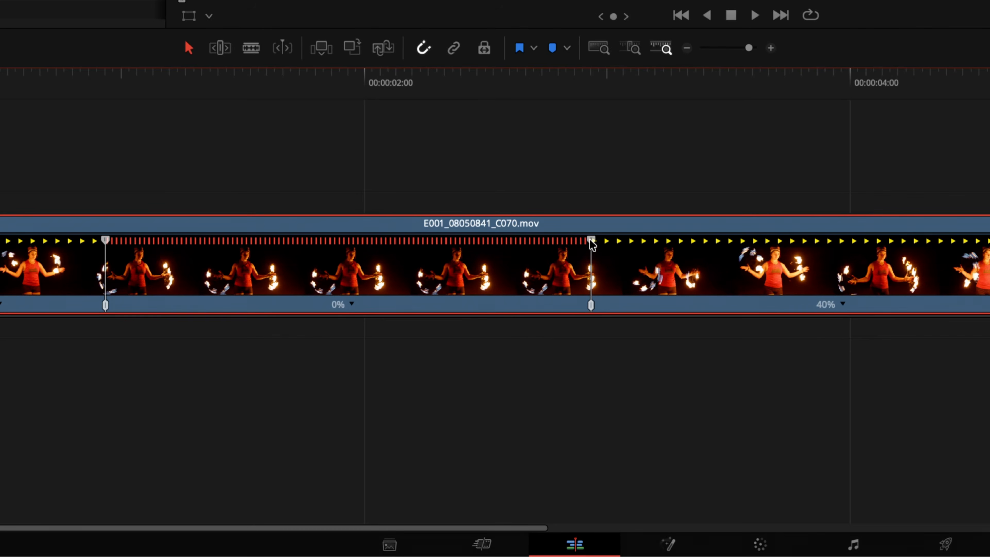
pyautogui.moveTo(455, 398); pyautogui.dragTo(446, 400)
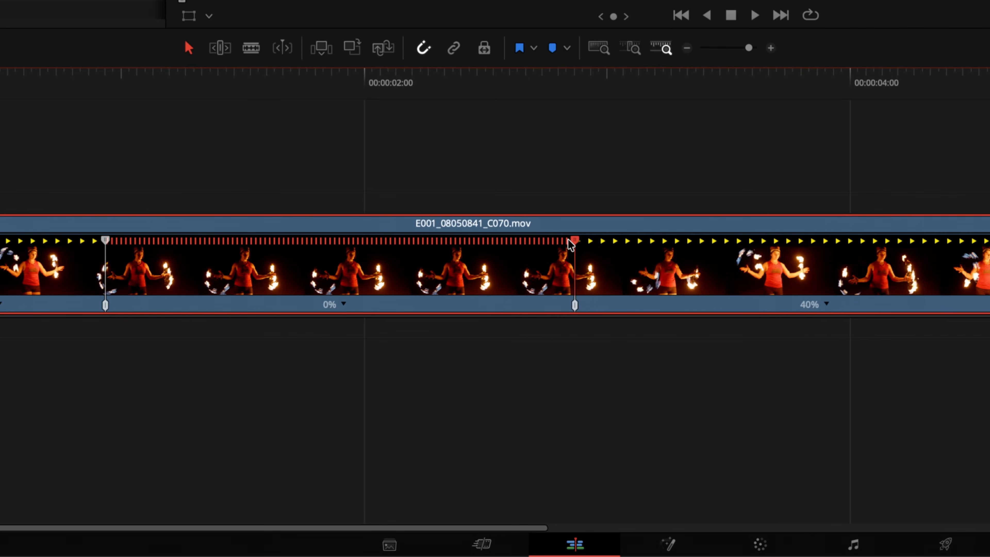
pyautogui.moveTo(570, 245)
pyautogui.mouseDown()
pyautogui.moveTo(353, 242)
pyautogui.moveTo(705, 263)
pyautogui.moveTo(362, 264)
pyautogui.mouseUp()
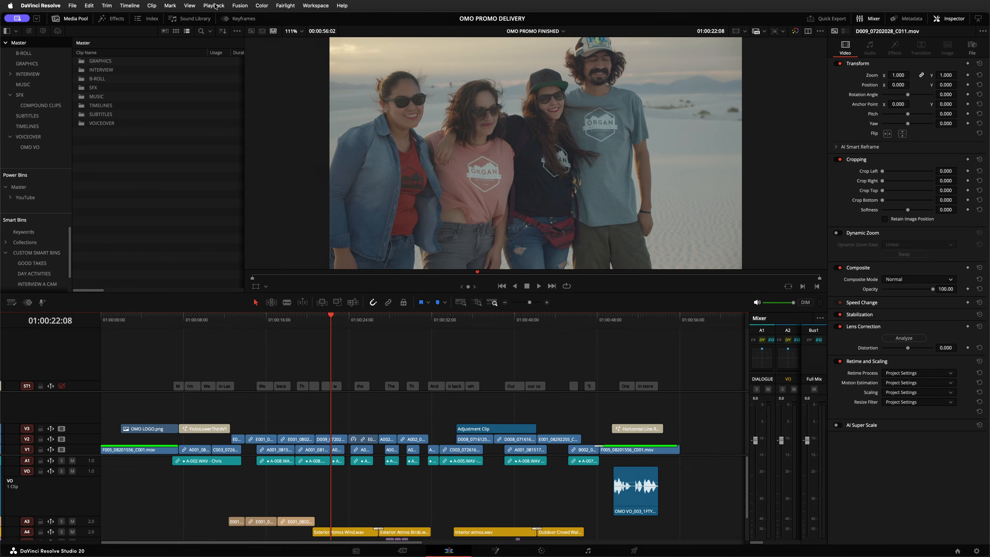
# - Set the Timeline Playback Resolution to Quarter and play the OMO PROMO FINISHED timeline
pyautogui.click(215, 6)
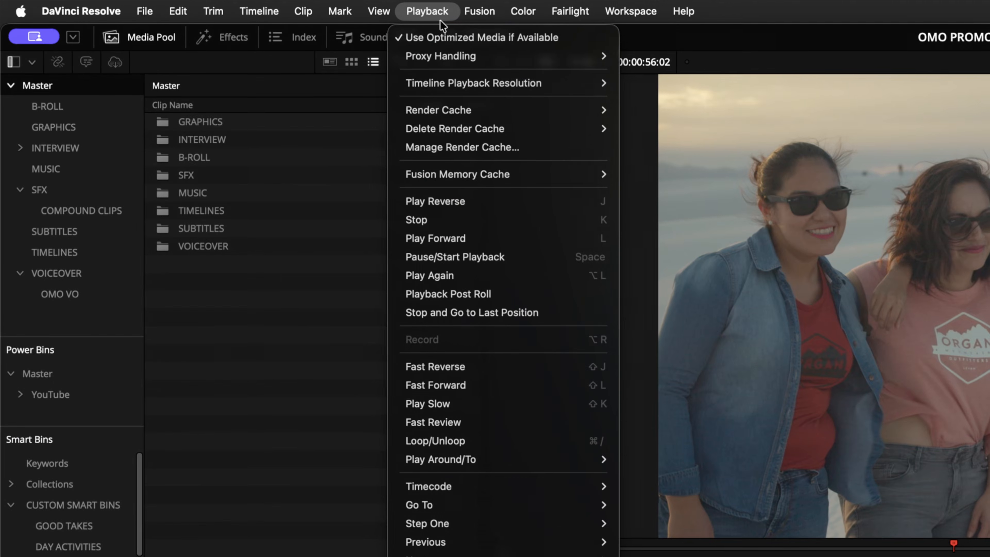
pyautogui.moveTo(543, 83)
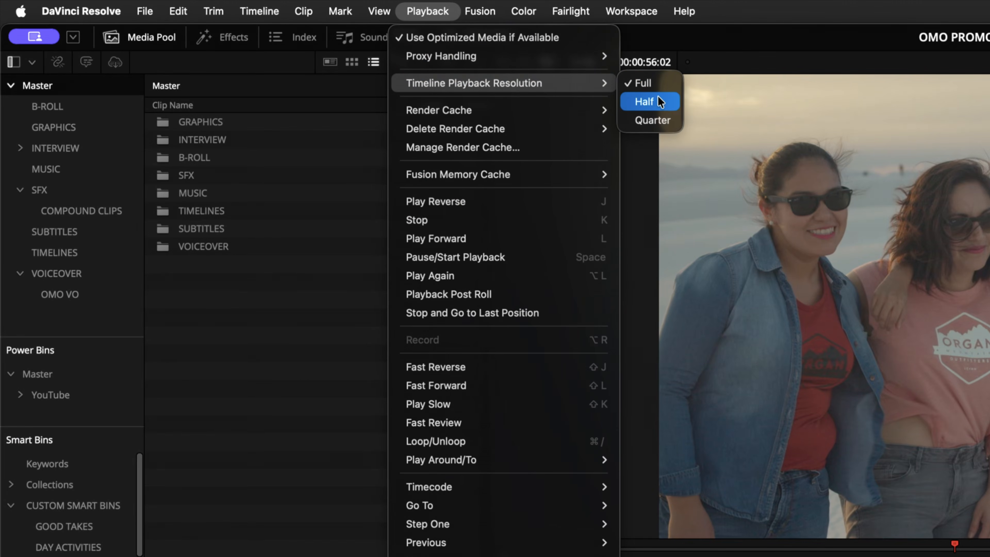
pyautogui.click(657, 119)
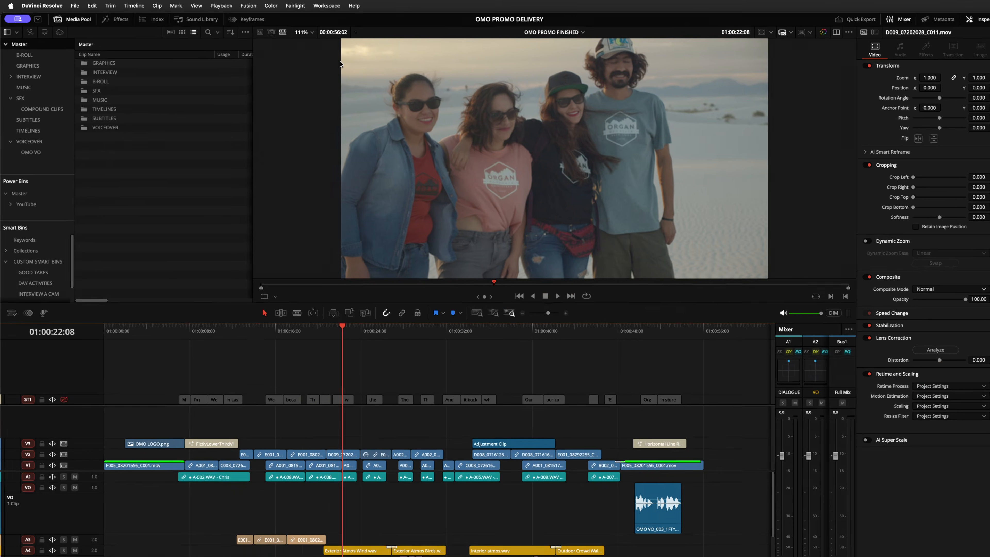
pyautogui.press('space')
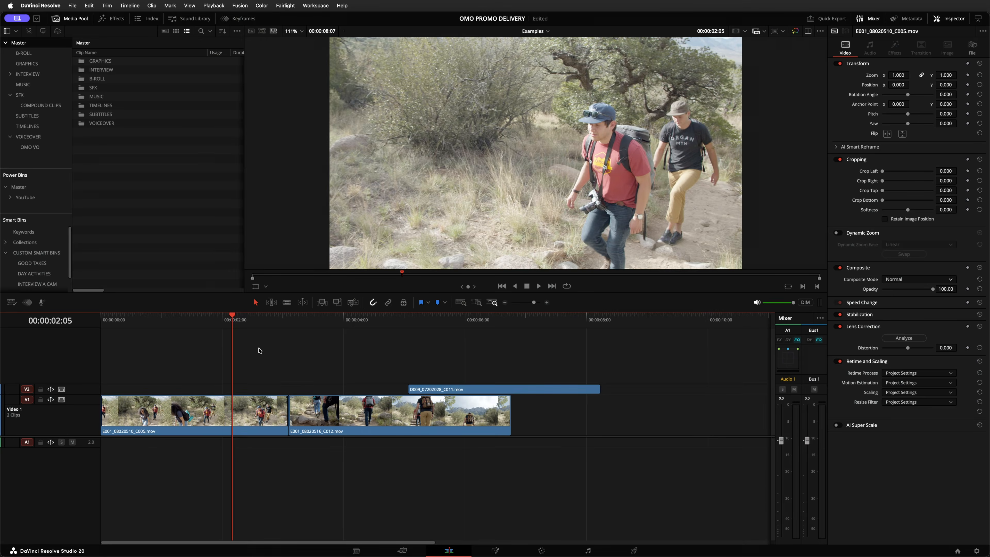
# - Find Lens Blur with the quick search and apply it to the clip E001_08020510_C005.mov
pyautogui.hotkey('shift', 'space')
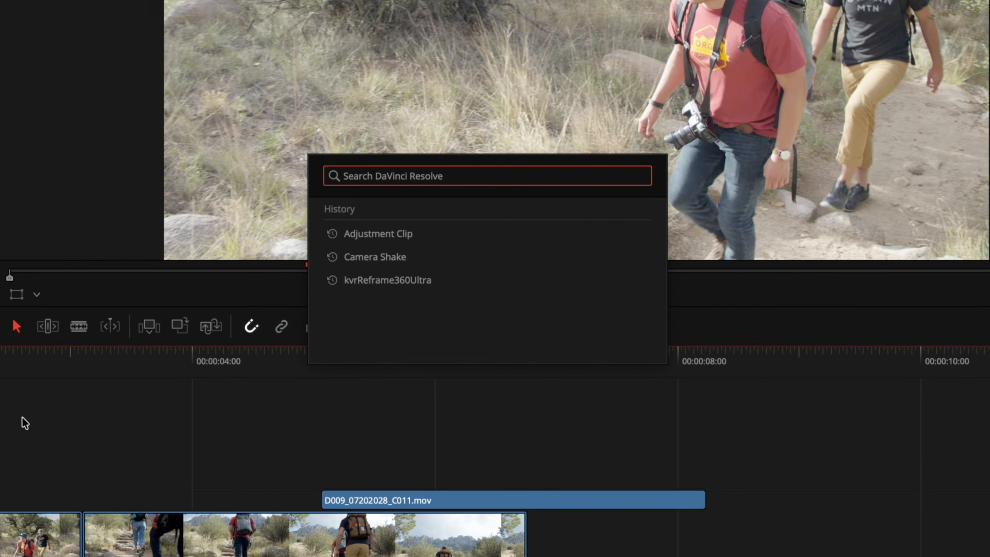
pyautogui.write('lens b')
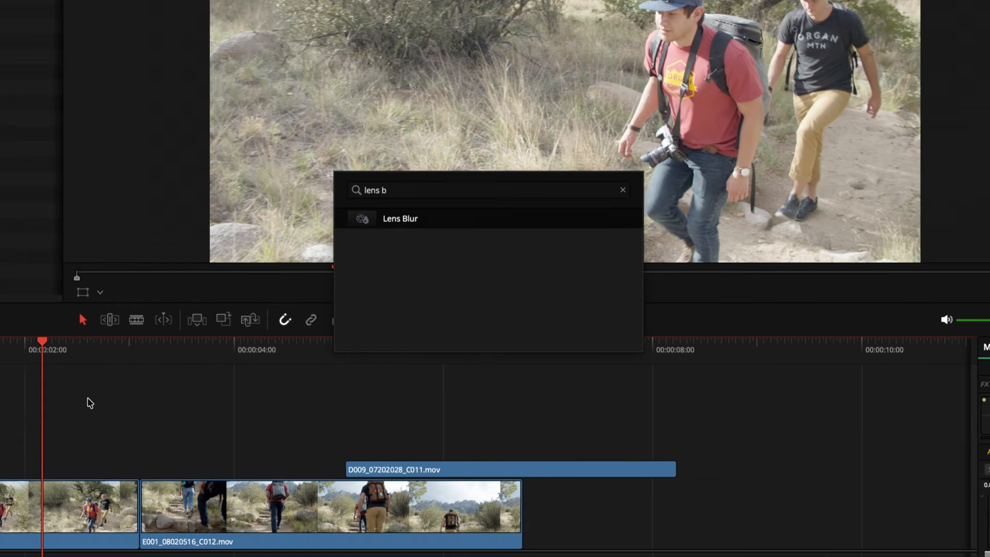
pyautogui.press('Return')
# - Try Lens Blur on the overlay clip D009_07202028_C011.mov at 00:00:05:12, and undo it
pyautogui.click(428, 319)
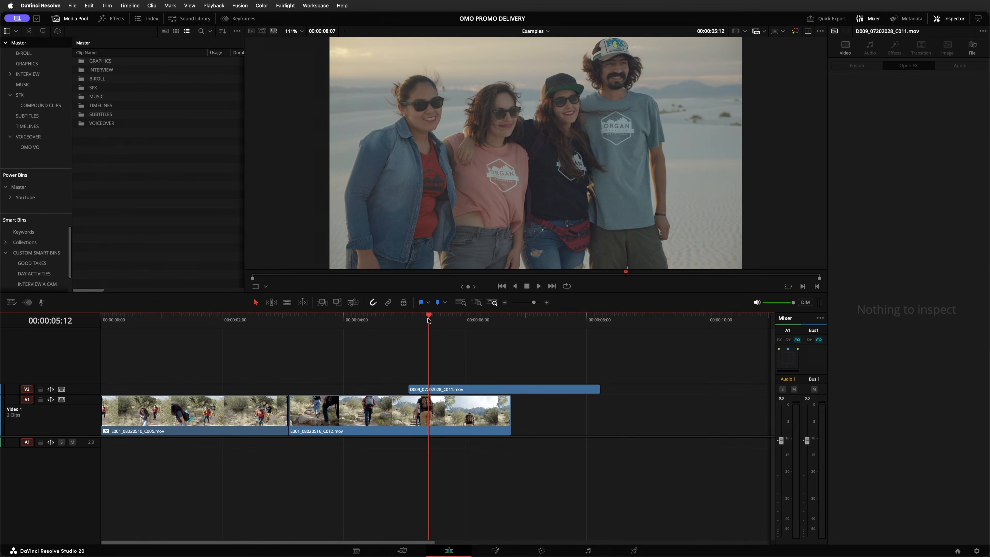
pyautogui.hotkey('shift', 'space')
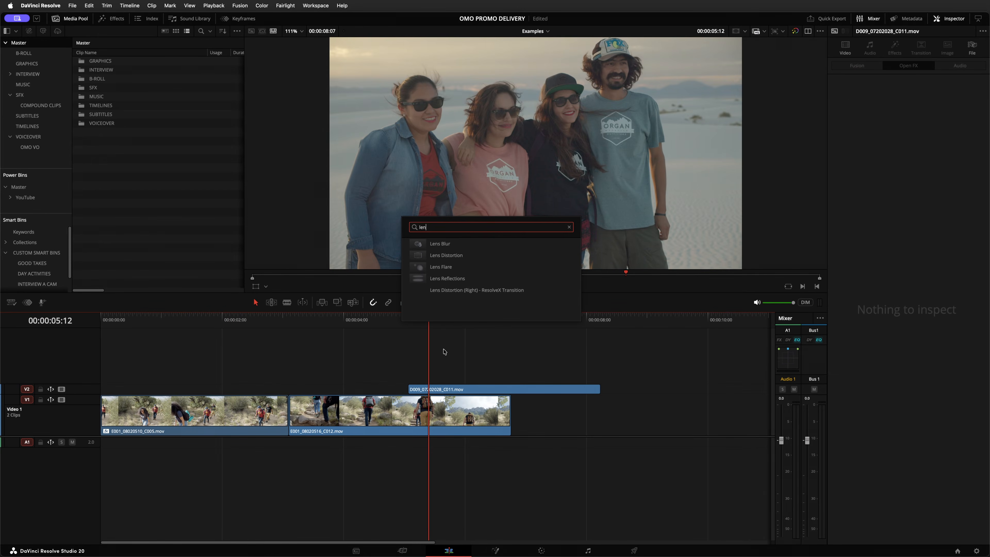
pyautogui.press('Return')
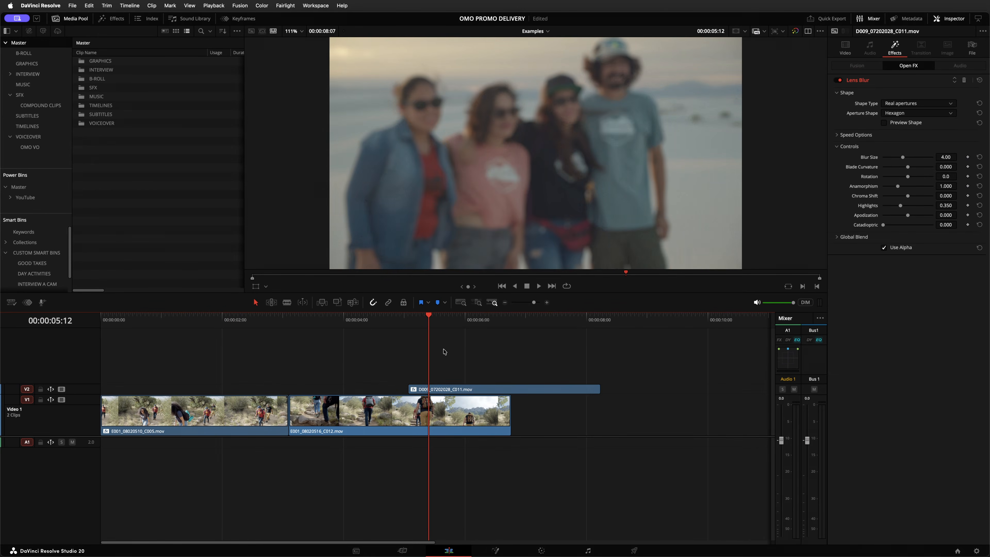
pyautogui.press('super+z')
# - Apply Lens Blur to the selected clip E001_08020516_C012.mov through the quick search and view it at 00:00:04:15
pyautogui.click(445, 414)
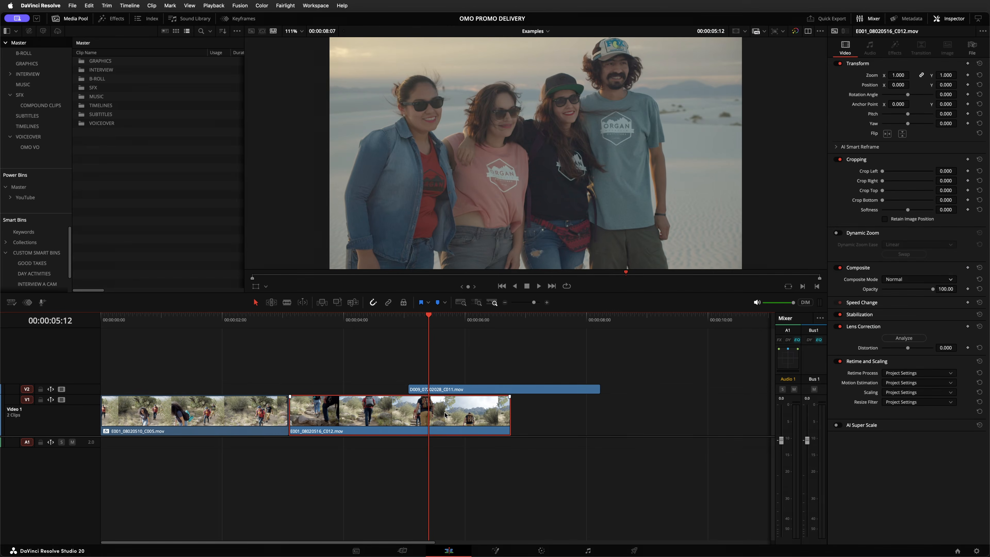
pyautogui.hotkey('shift', 'space')
pyautogui.press('Down')
pyautogui.press('Return')
pyautogui.press('Down')
pyautogui.press('Return')
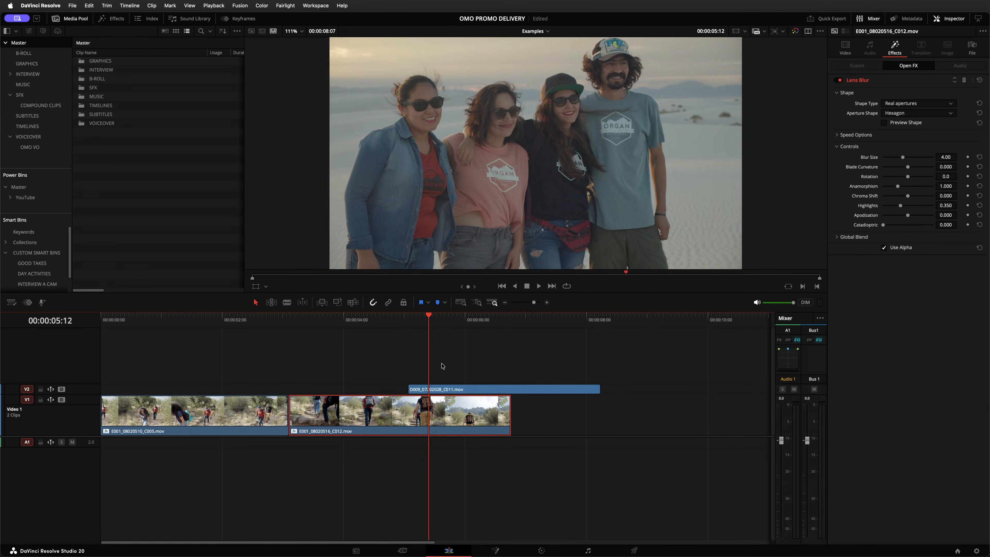
pyautogui.moveTo(428, 320); pyautogui.dragTo(378, 324)
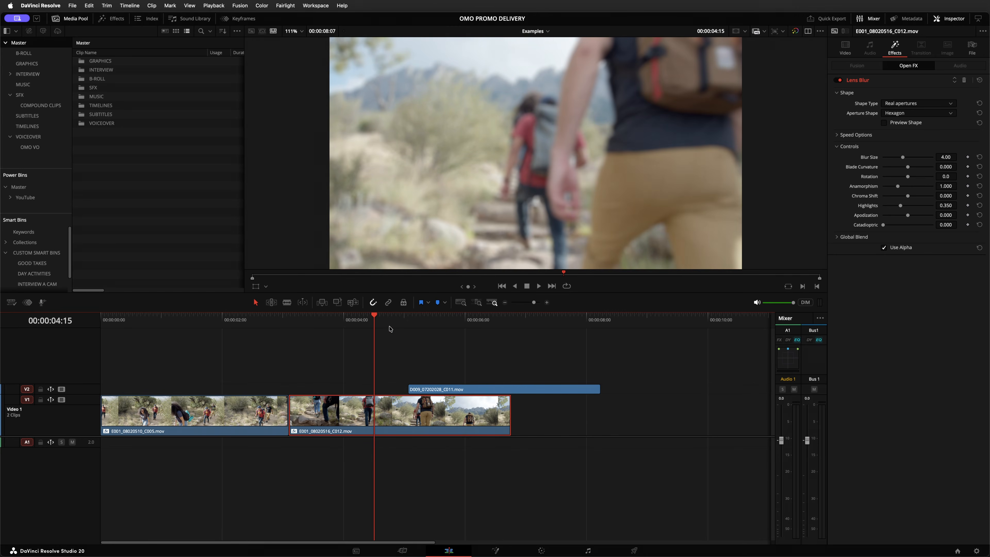
# - Add a Text title above the second hiking clip through the quick search and view it at 00:00:04:26
pyautogui.hotkey('shift', 'space')
pyautogui.write('tex')
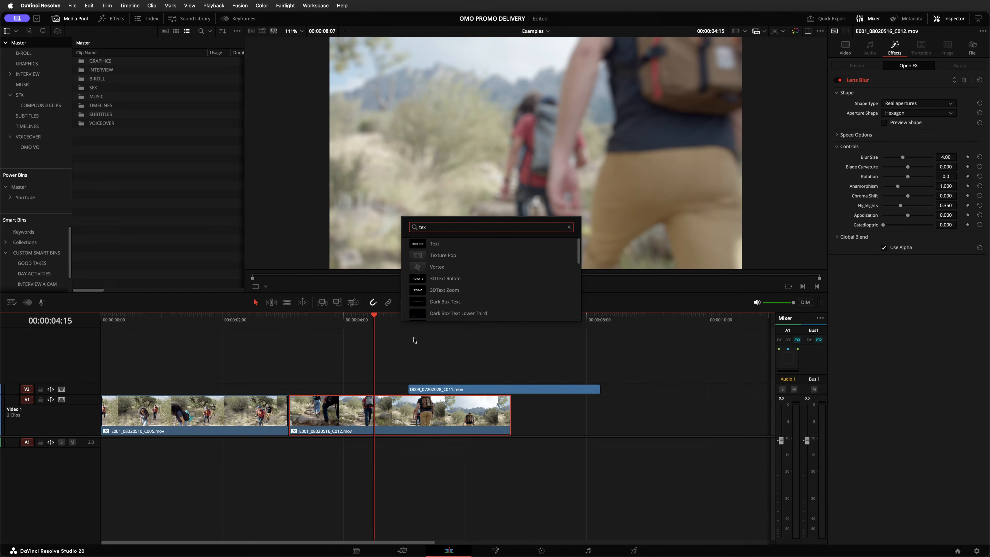
pyautogui.write('t')
pyautogui.press('Return')
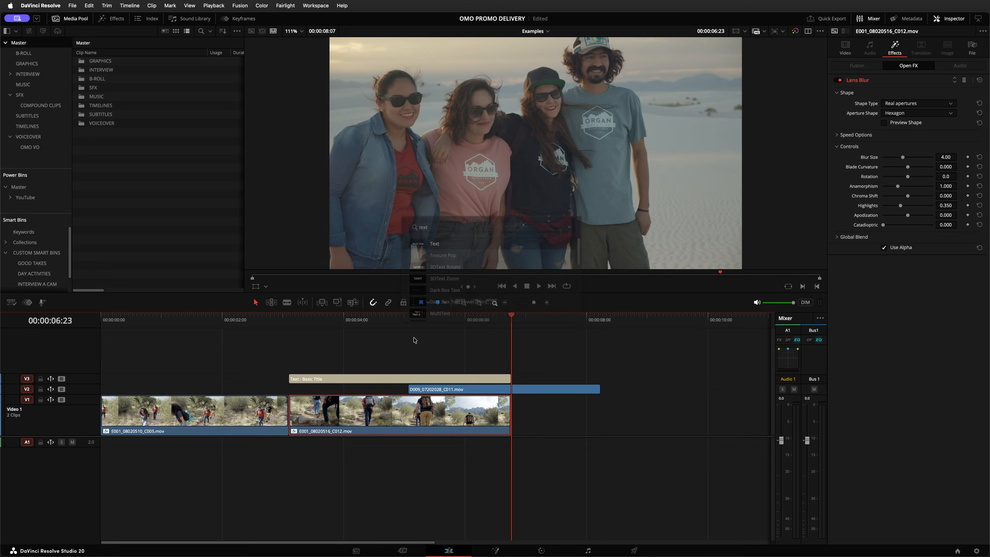
pyautogui.click(396, 324)
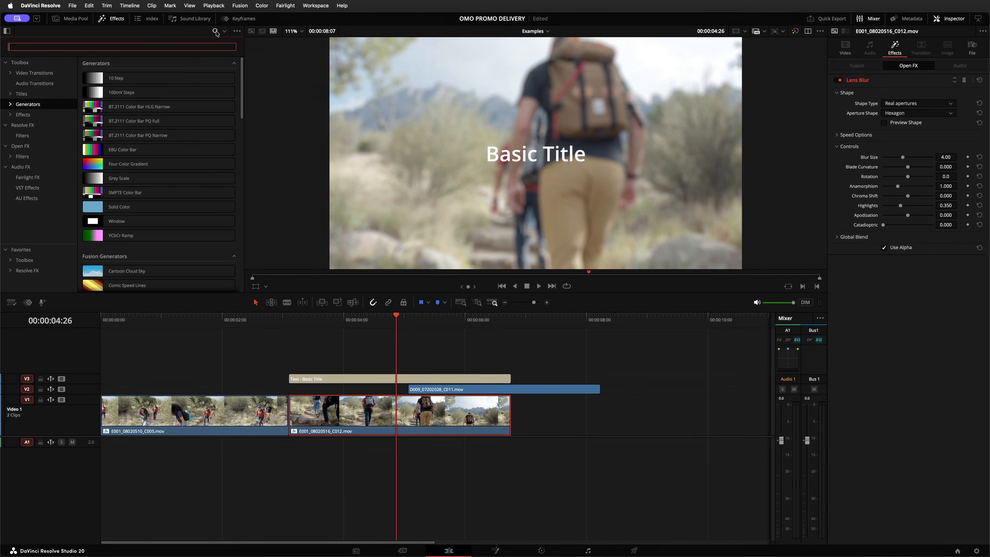
# - Search the effects library for "blur" and widen the search scope to All Folders
pyautogui.write('blur')
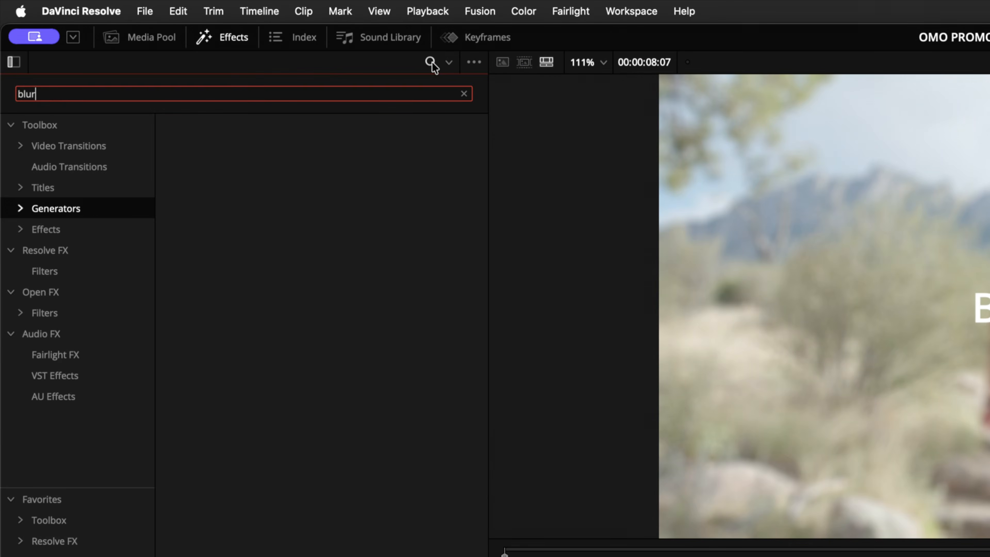
pyautogui.click(450, 64)
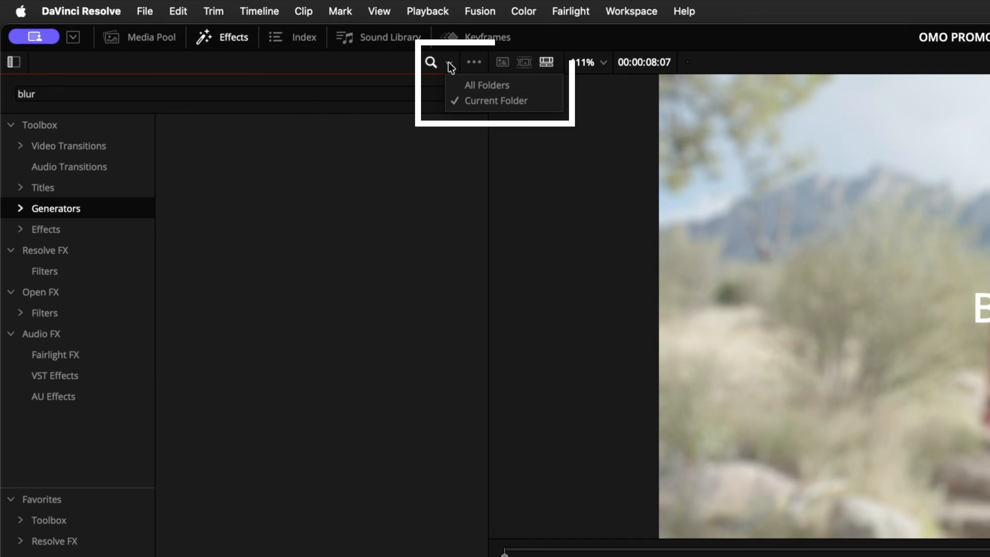
pyautogui.click(478, 86)
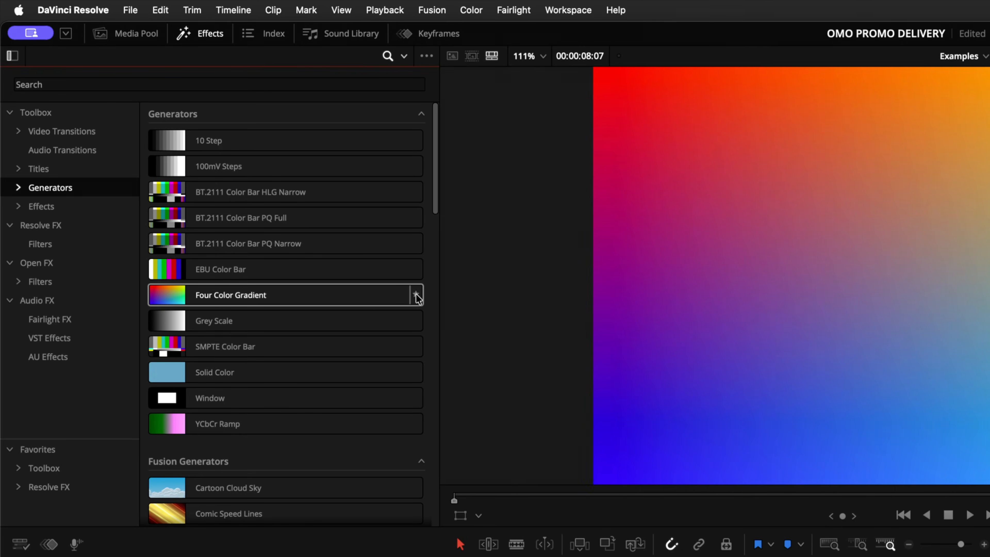
# - Mark the Four Color Gradient generator as a favorite, view the favorites, and limit the Color page effects library to Favorites
pyautogui.click(416, 295)
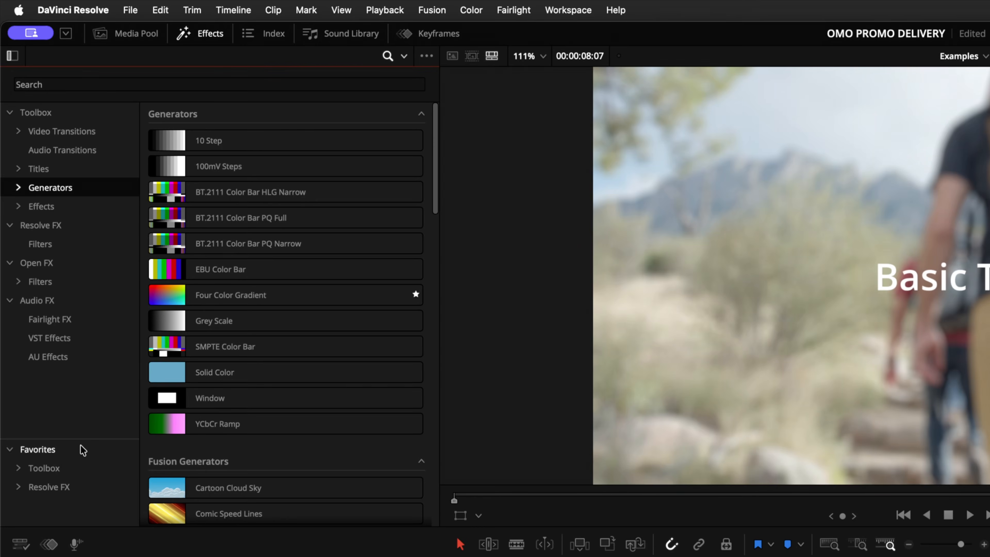
pyautogui.click(39, 450)
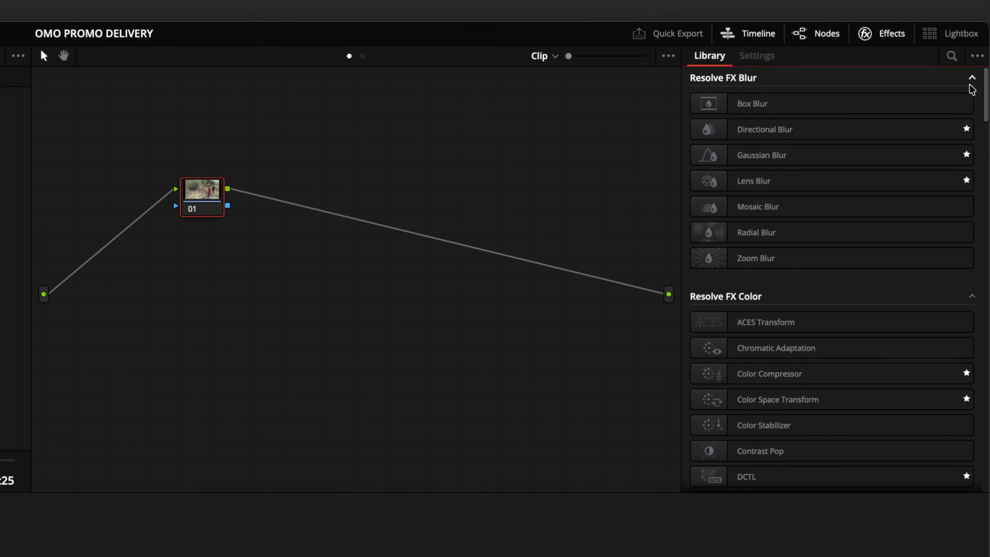
pyautogui.click(977, 57)
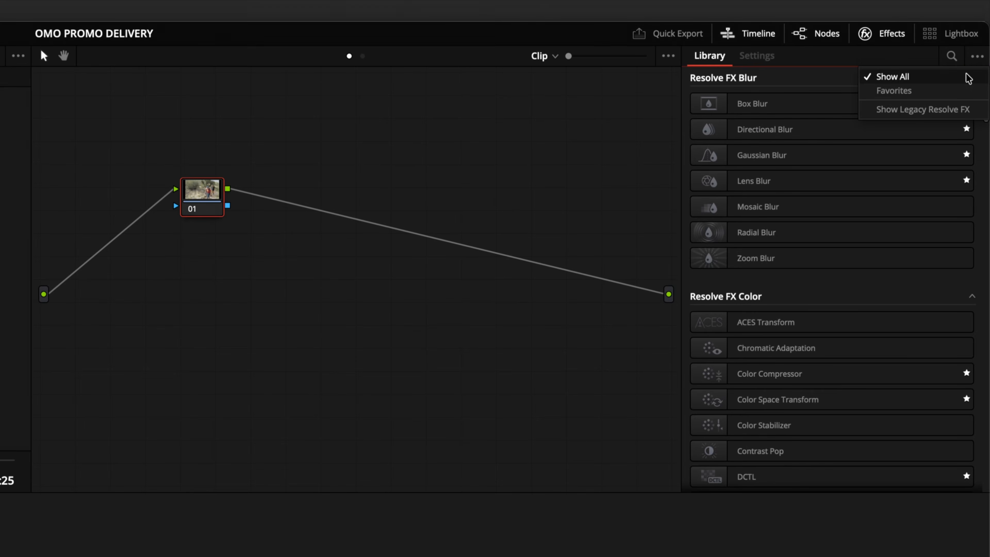
pyautogui.click(894, 90)
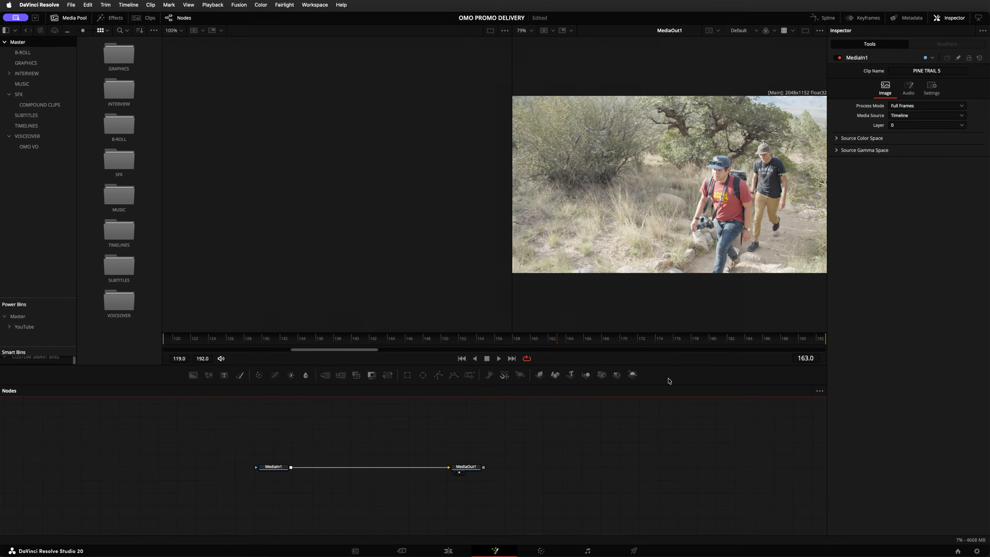
# - Create a new custom toolbar on the Fusion page and name it after its owner
pyautogui.rightClick(669, 373)
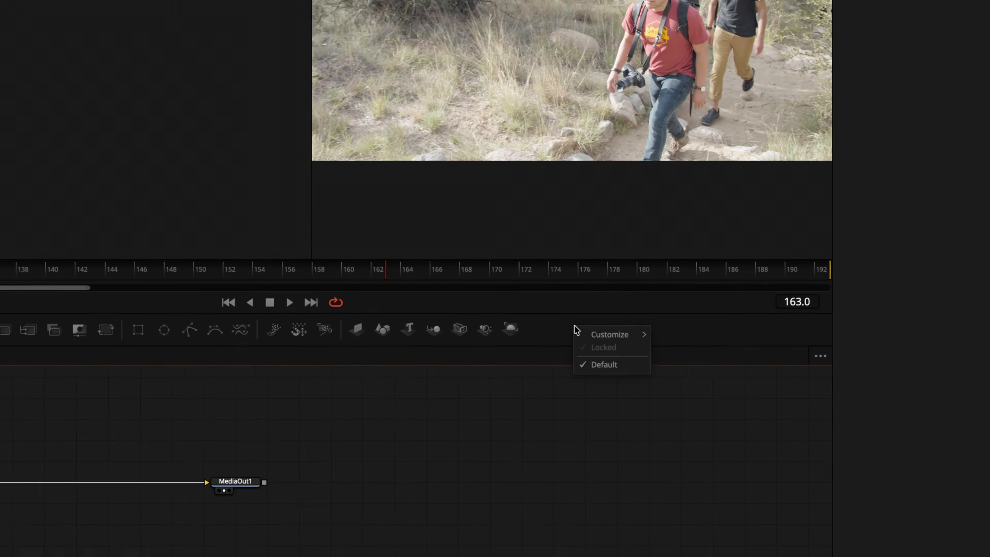
pyautogui.click(681, 371)
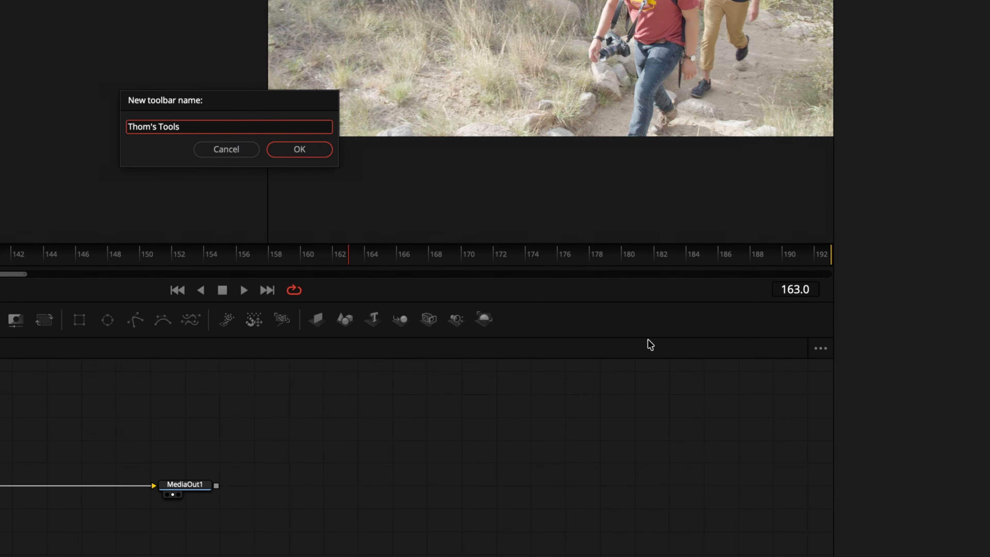
pyautogui.press('Return')
# - Remove the particle tools group from the custom Fusion toolbar and add the Dome Light tool at its end
pyautogui.rightClick(287, 324)
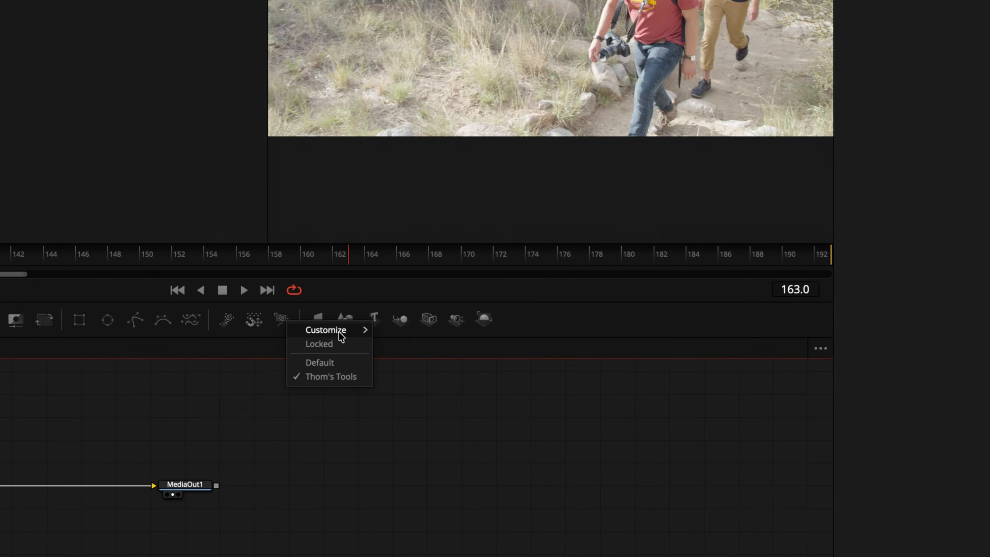
pyautogui.moveTo(343, 336)
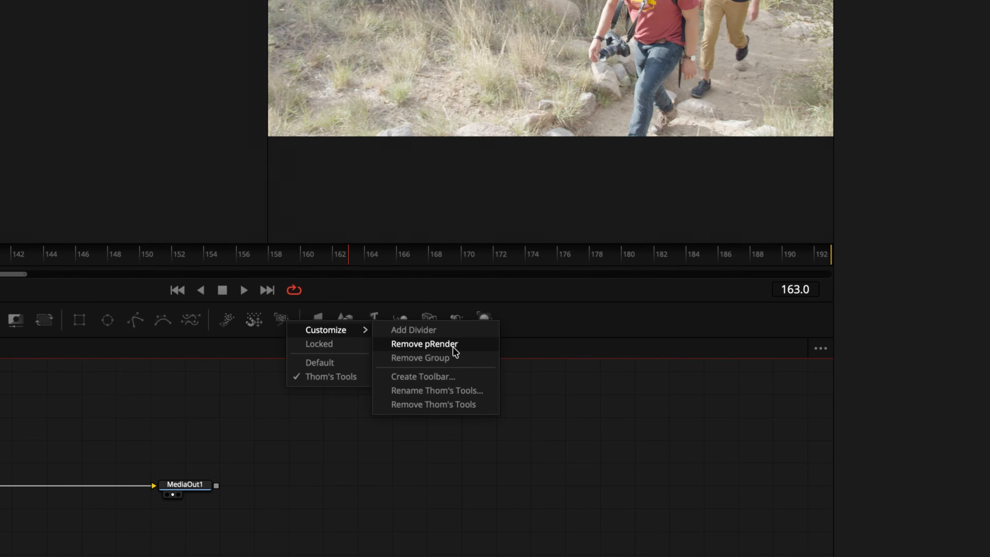
pyautogui.click(458, 357)
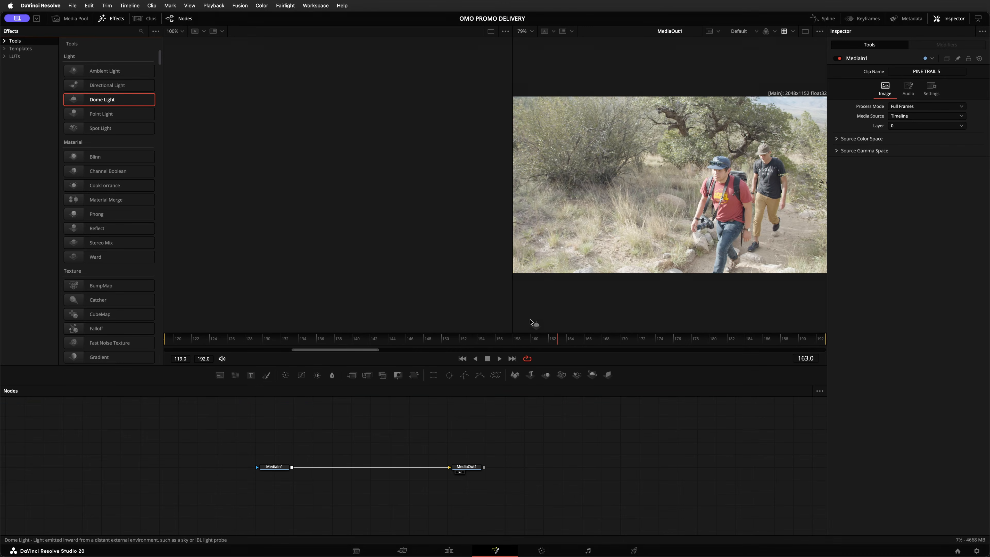
pyautogui.moveTo(618, 376); pyautogui.dragTo(619, 376)
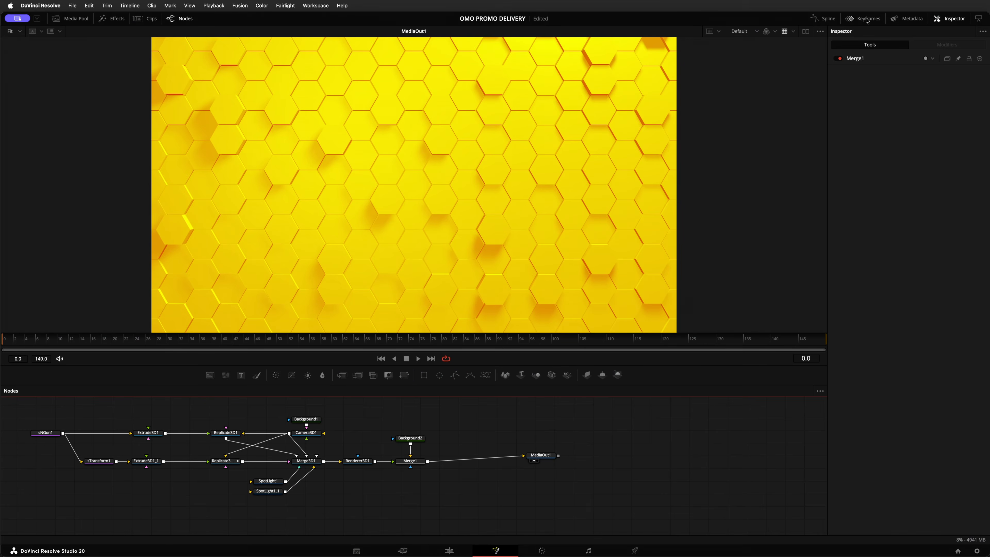
# - Set the Fusion keyframe editor to Show Only Selected Tools and check it with Merge3D1, Replicate3D1_1 and Replicate3D1
pyautogui.click(866, 19)
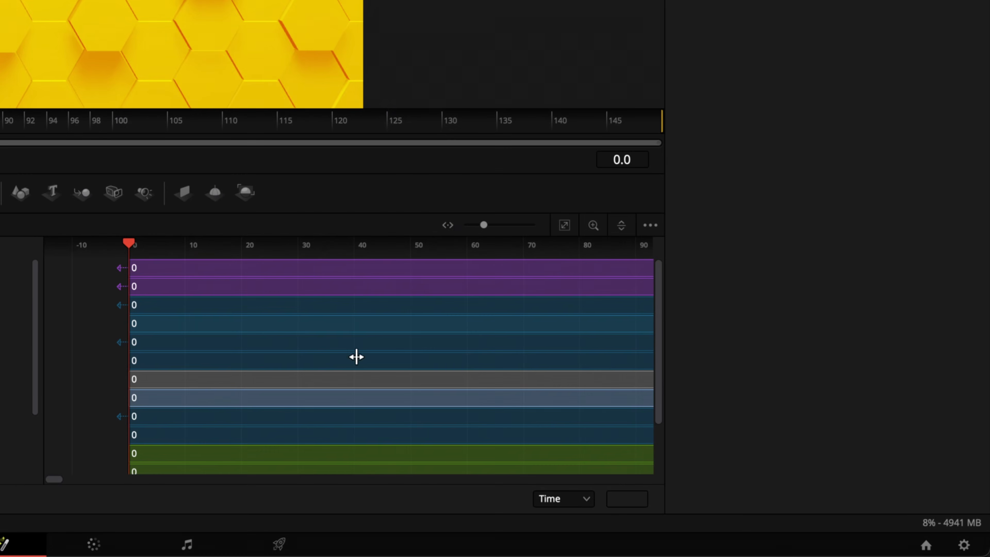
pyautogui.click(649, 226)
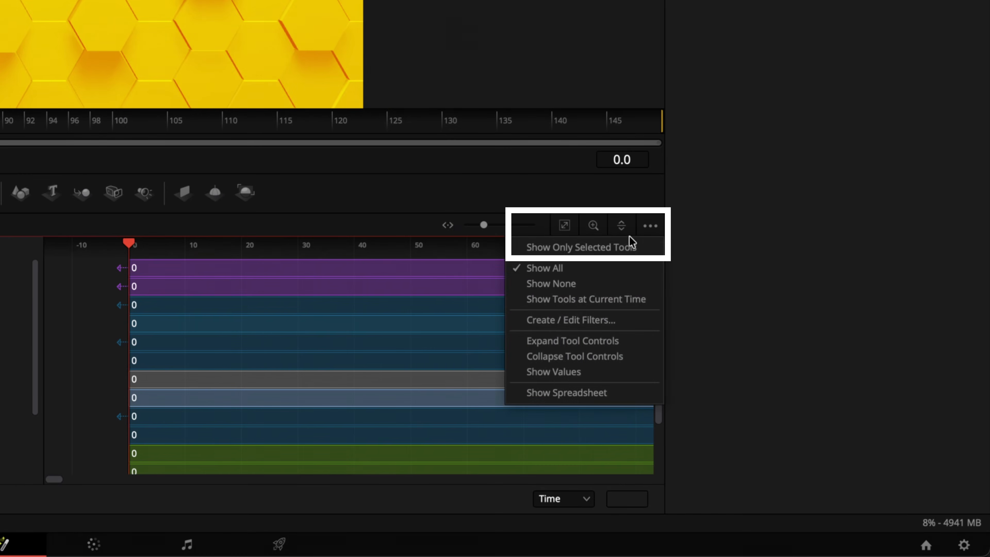
pyautogui.click(624, 247)
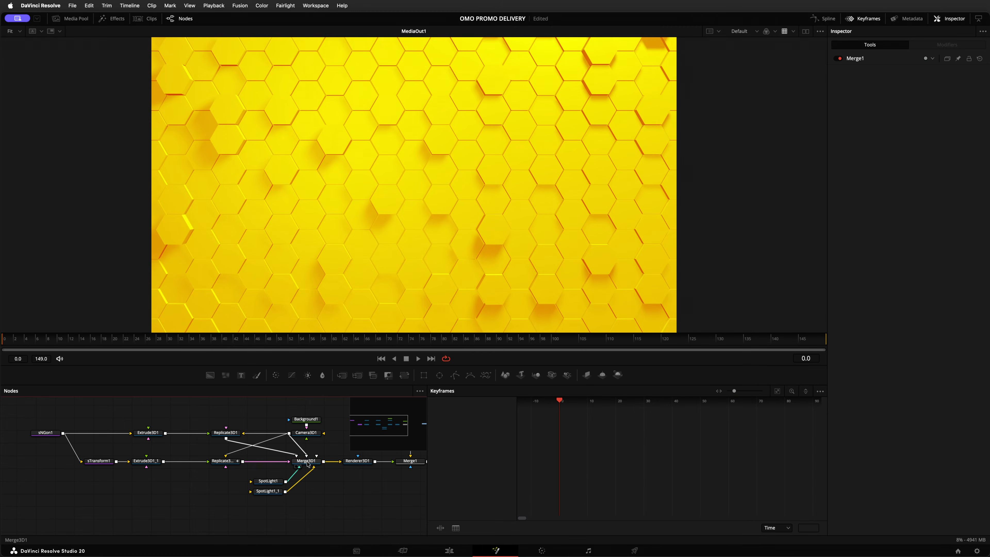
pyautogui.click(308, 464)
pyautogui.click(230, 461)
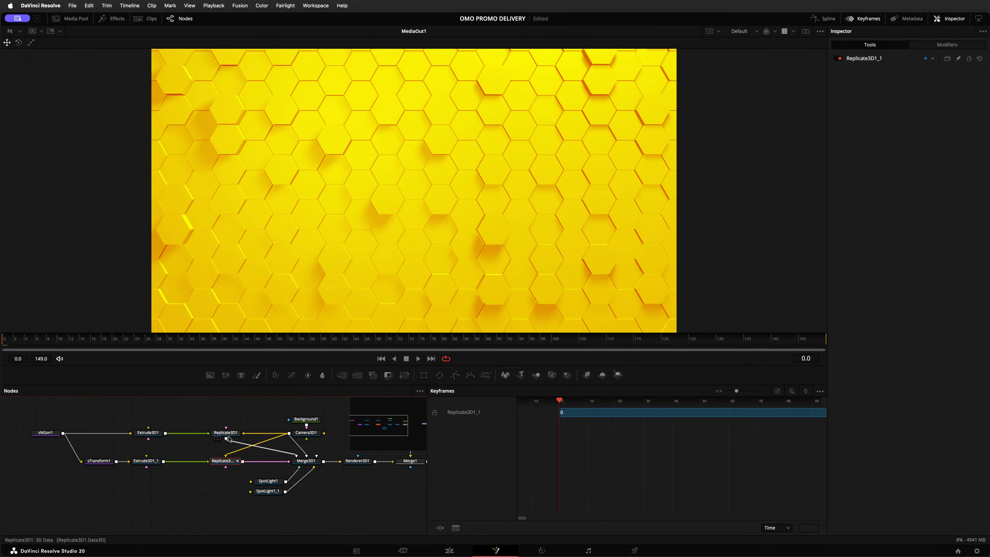
pyautogui.click(229, 435)
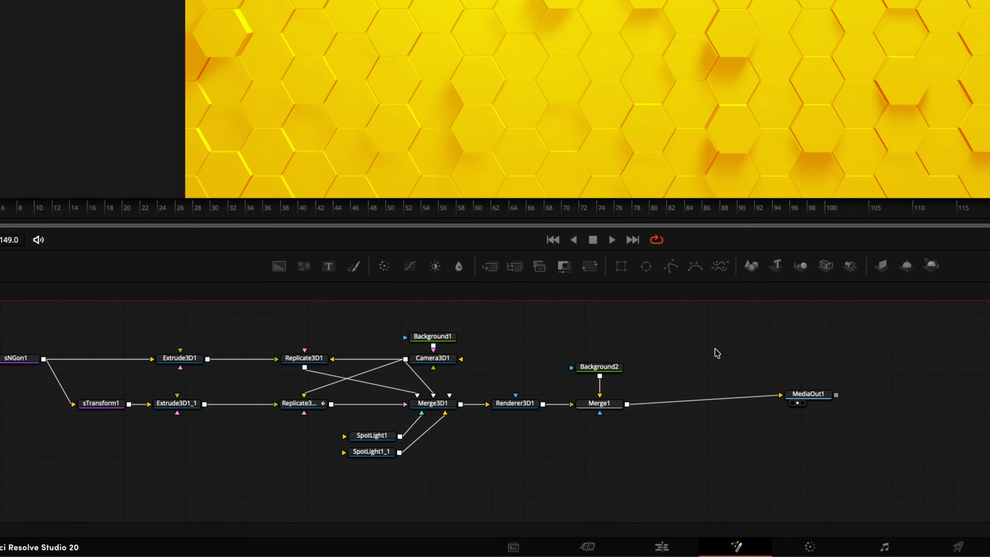
# - Line up all nodes to the grid and set Arrange Tools to Grid, trying the snapping on MediaOut1
pyautogui.rightClick(716, 353)
pyautogui.click(770, 196)
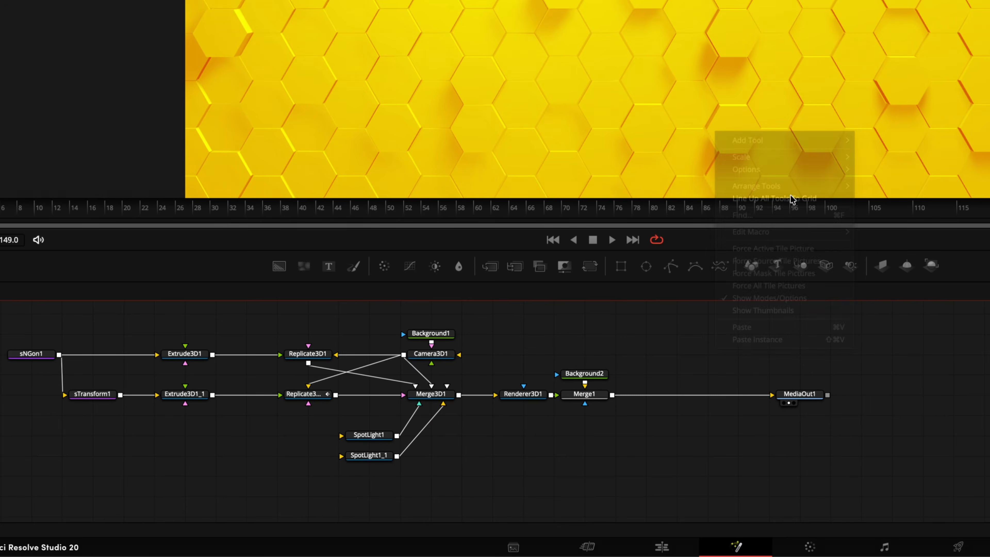
pyautogui.rightClick(743, 350)
pyautogui.moveTo(843, 184)
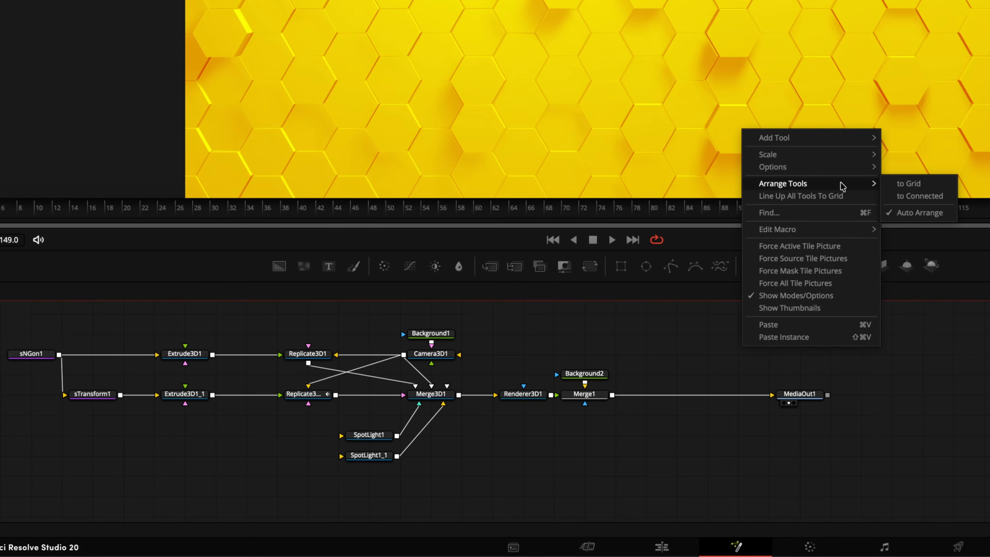
pyautogui.click(913, 184)
pyautogui.moveTo(791, 389); pyautogui.dragTo(730, 390)
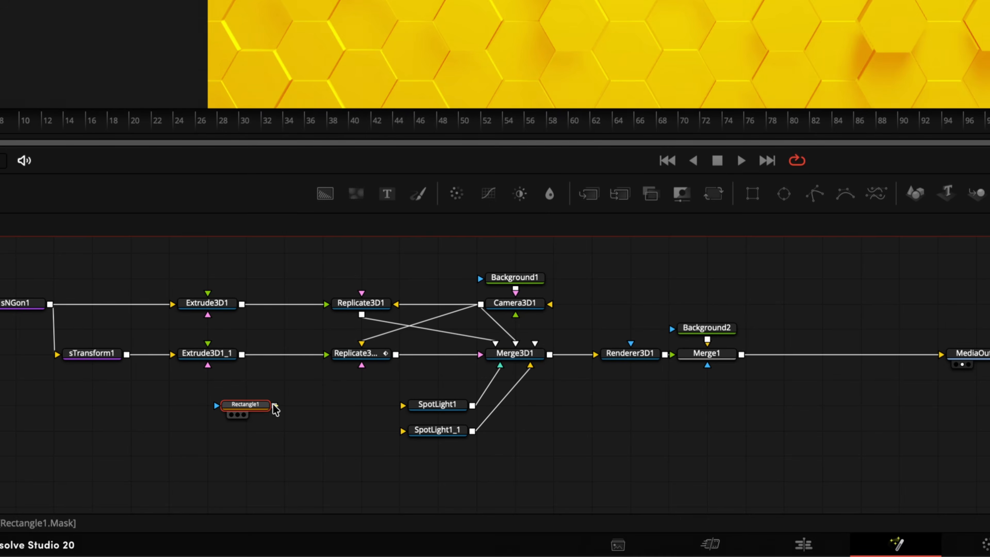
# - Connect Rectangle1 to the effect mask input of Merge1 and route the connection beneath the spotlight nodes with two pipe routers
pyautogui.moveTo(239, 436); pyautogui.dragTo(560, 413)
pyautogui.moveTo(677, 381); pyautogui.dragTo(708, 368)
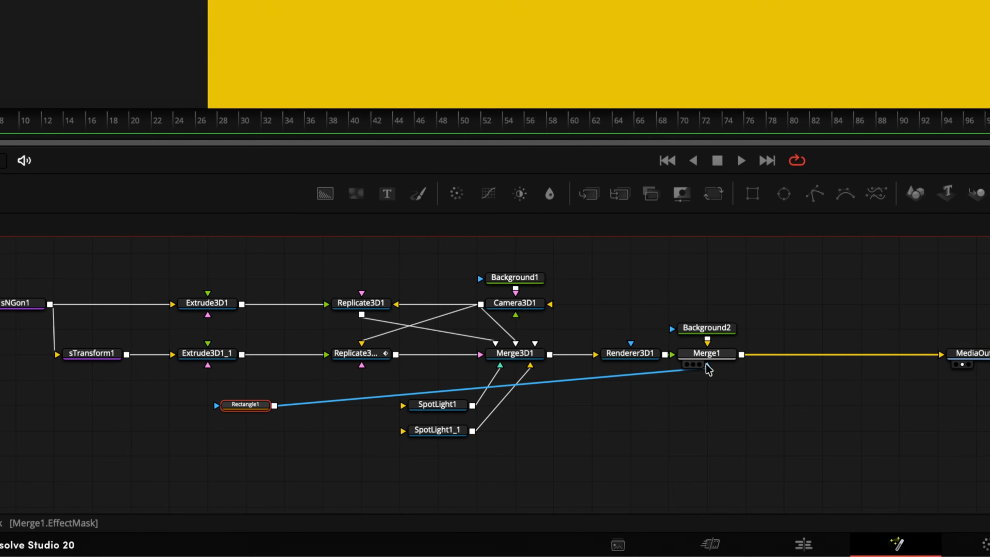
pyautogui.keyDown('alt'); pyautogui.click(583, 382); pyautogui.keyUp('alt')
pyautogui.moveTo(583, 382); pyautogui.dragTo(602, 492)
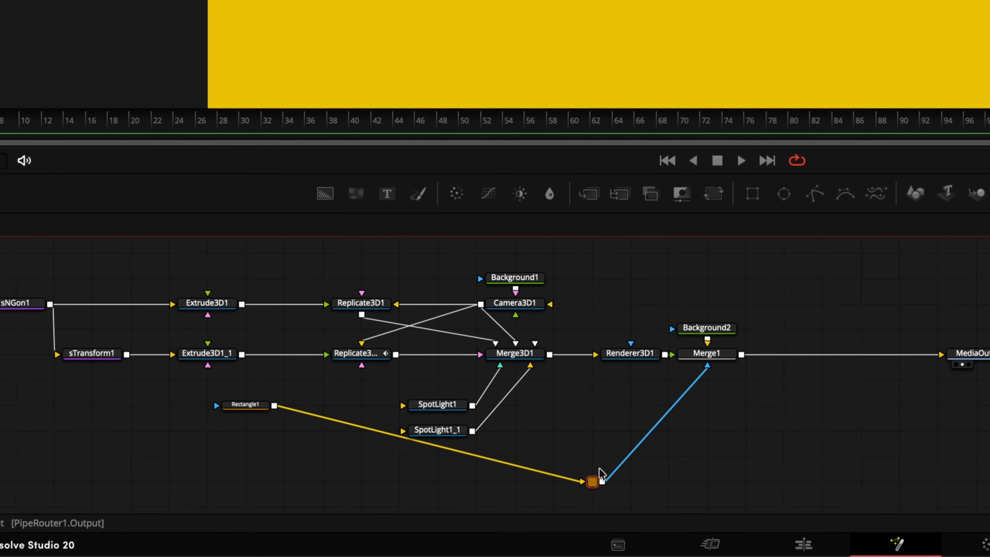
pyautogui.keyDown('alt'); pyautogui.click(490, 459); pyautogui.keyUp('alt')
pyautogui.moveTo(491, 460); pyautogui.dragTo(286, 481)
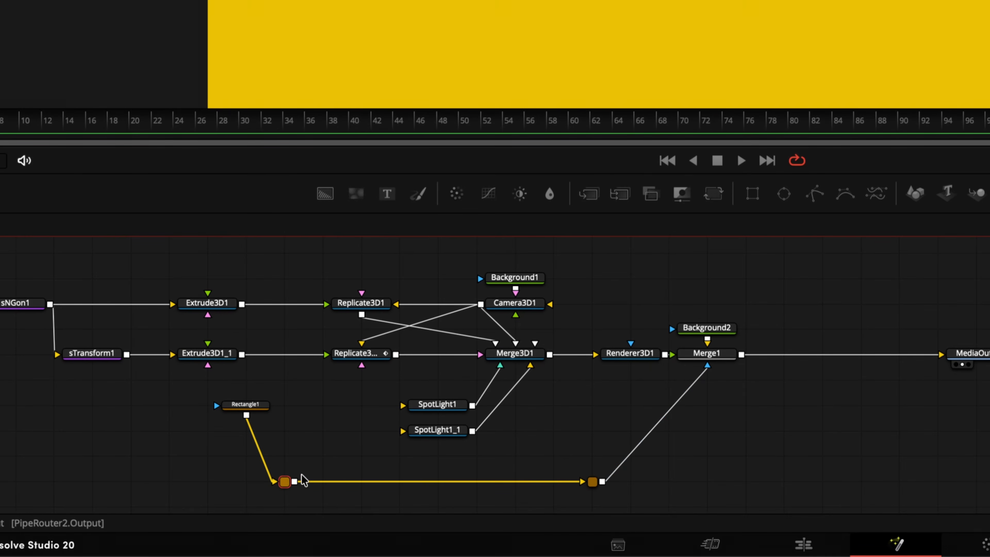
pyautogui.click(320, 449)
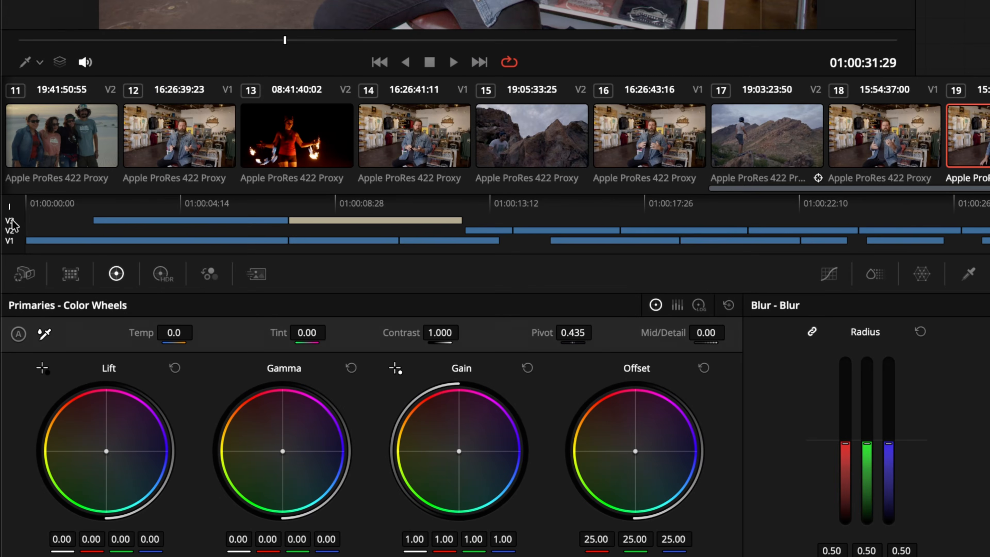
# - Try disabling tracks V3 and V2 in the Color page timeline, select clip 10, and re-enable both tracks
pyautogui.click(10, 221)
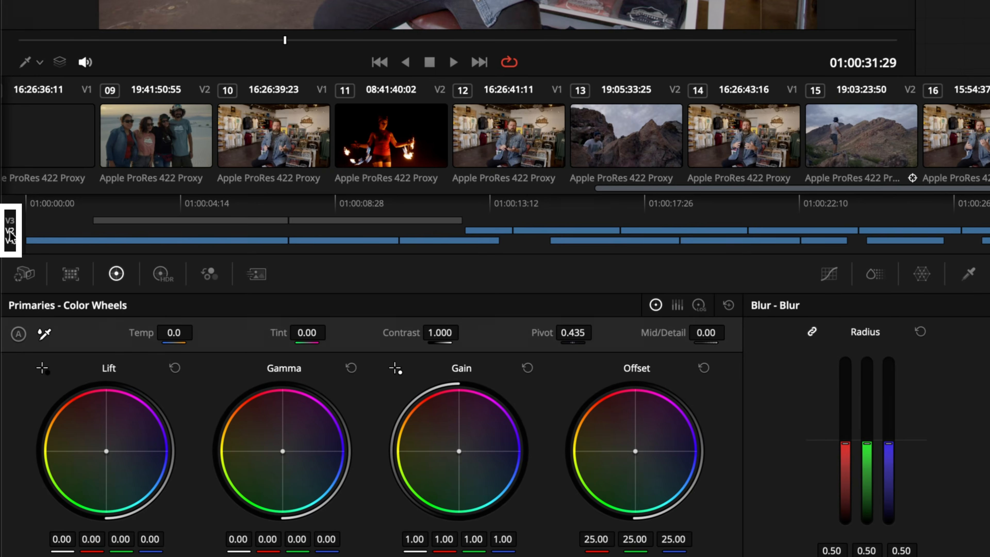
pyautogui.click(10, 231)
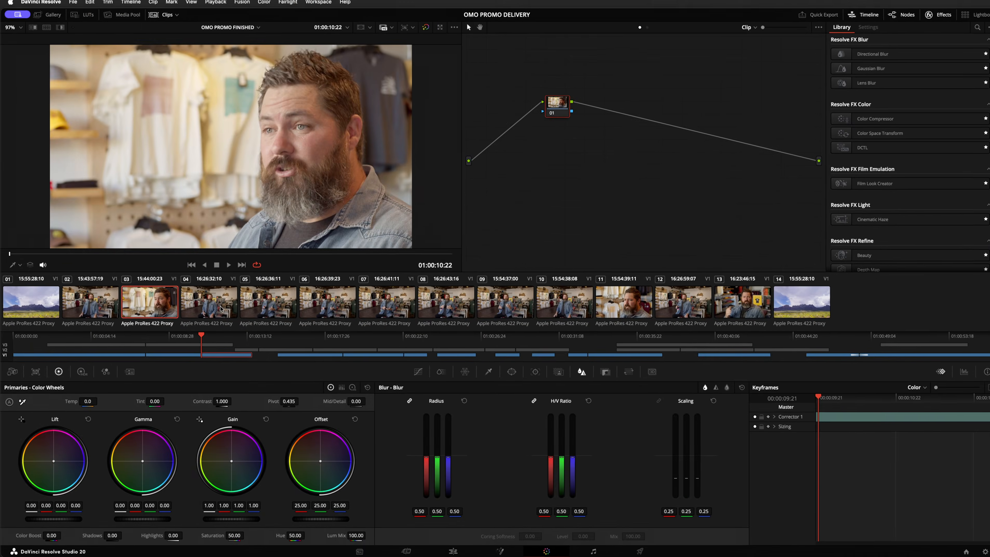
pyautogui.click(547, 302)
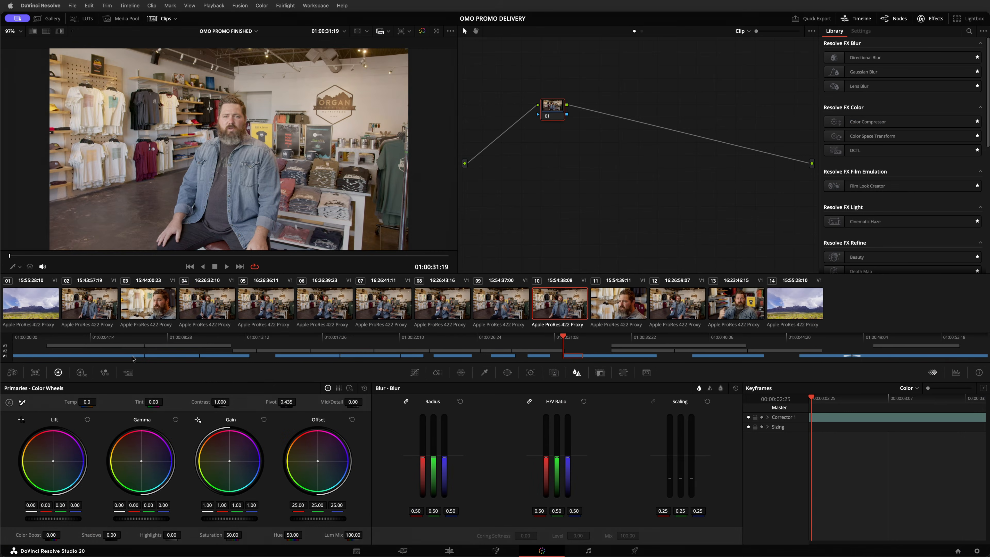
pyautogui.click(4, 347)
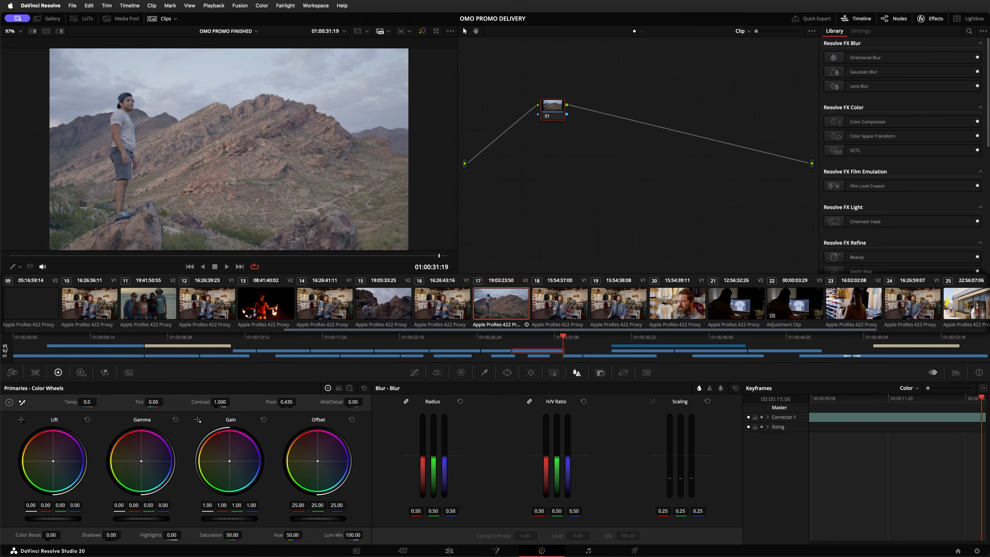
# - Move the playhead to 01:00:04:25 and limit the Color page timeline to track V2
pyautogui.click(94, 338)
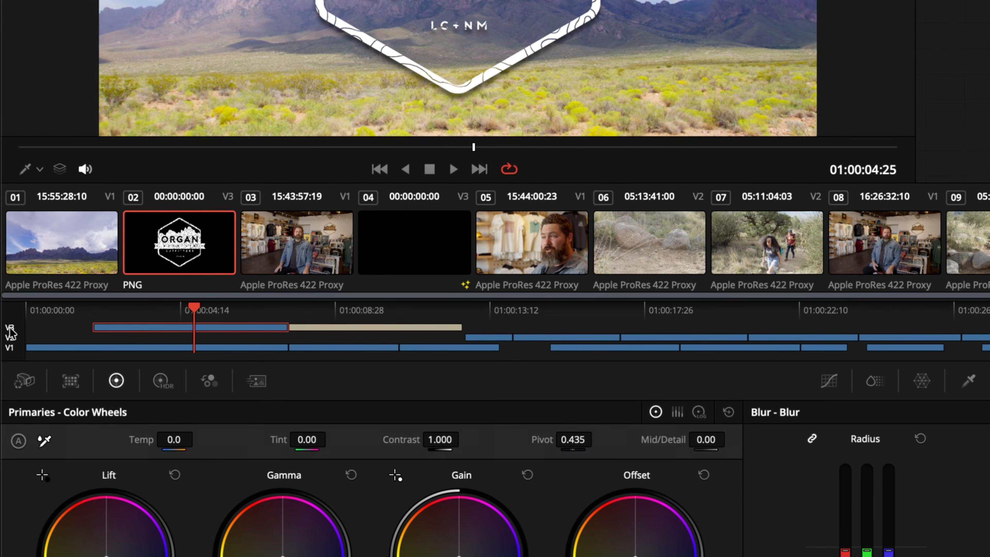
pyautogui.click(9, 329)
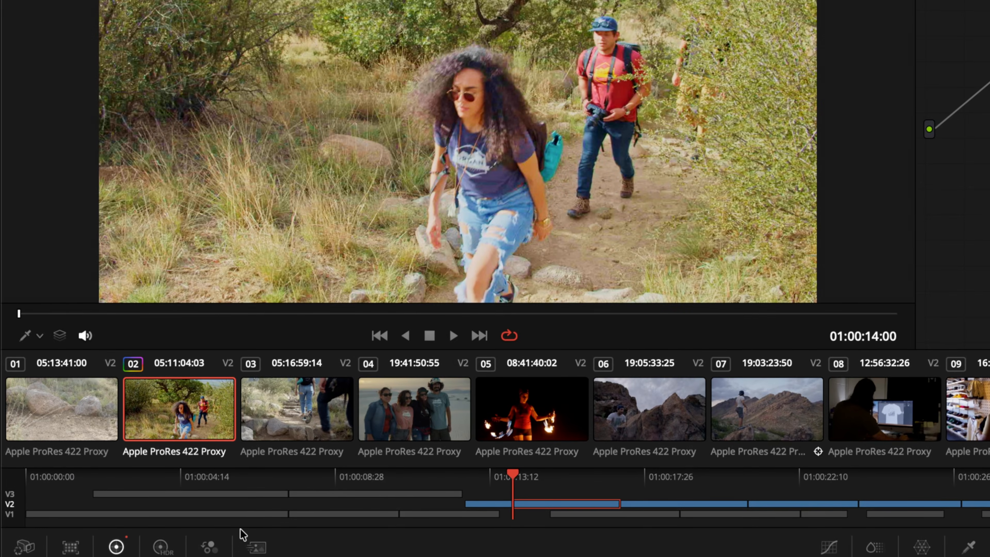
# - Apply the grade of clip 02 to clips 01 and 03, and fit the image of clip 02 to the viewer
pyautogui.click(287, 423)
pyautogui.keyDown('ctrl'); pyautogui.click(60, 425); pyautogui.keyUp('ctrl')
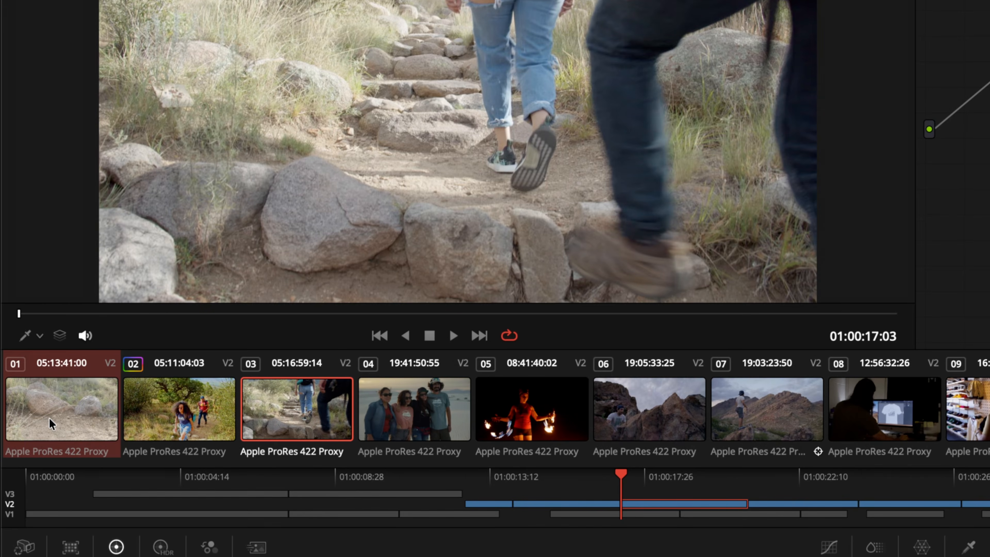
pyautogui.rightClick(167, 415)
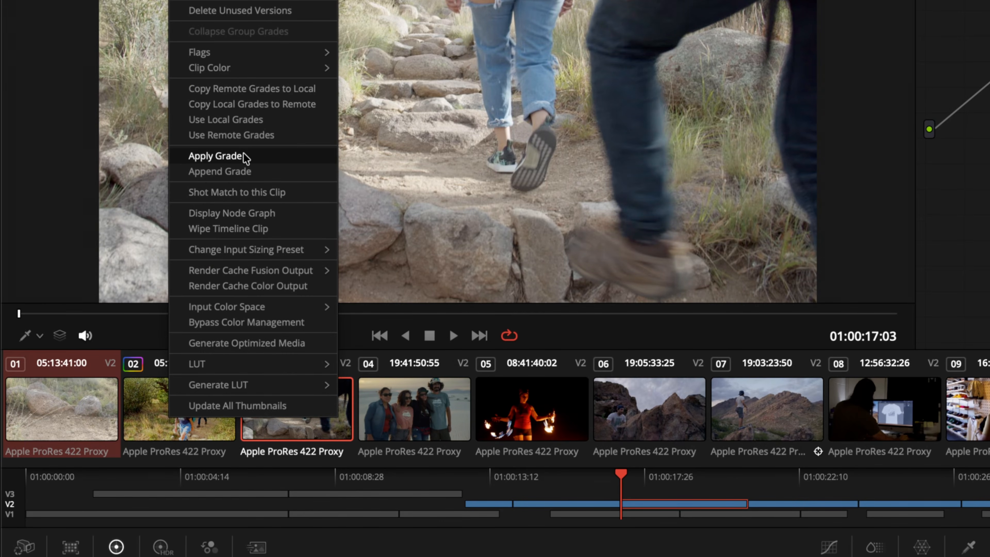
pyautogui.click(214, 156)
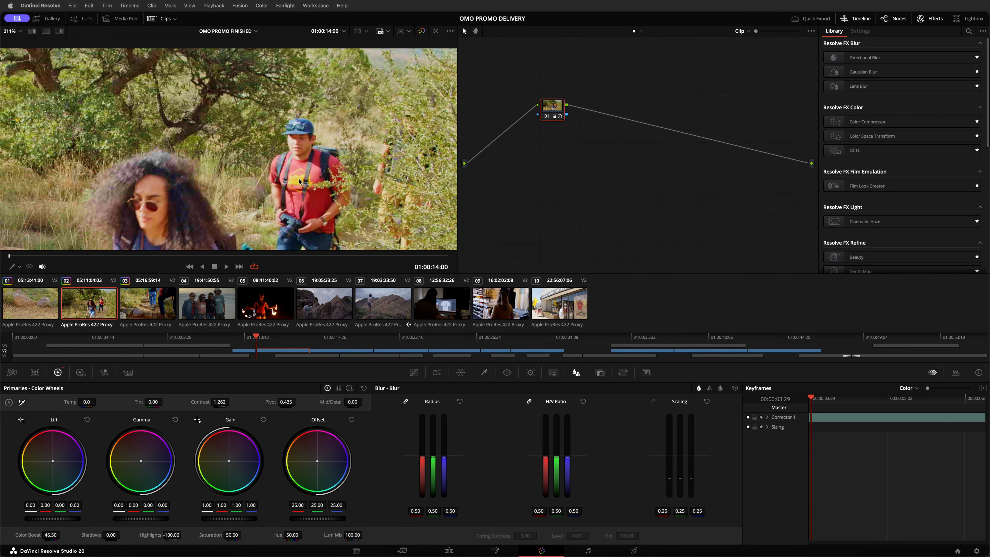
pyautogui.hotkey('shift', 'z')
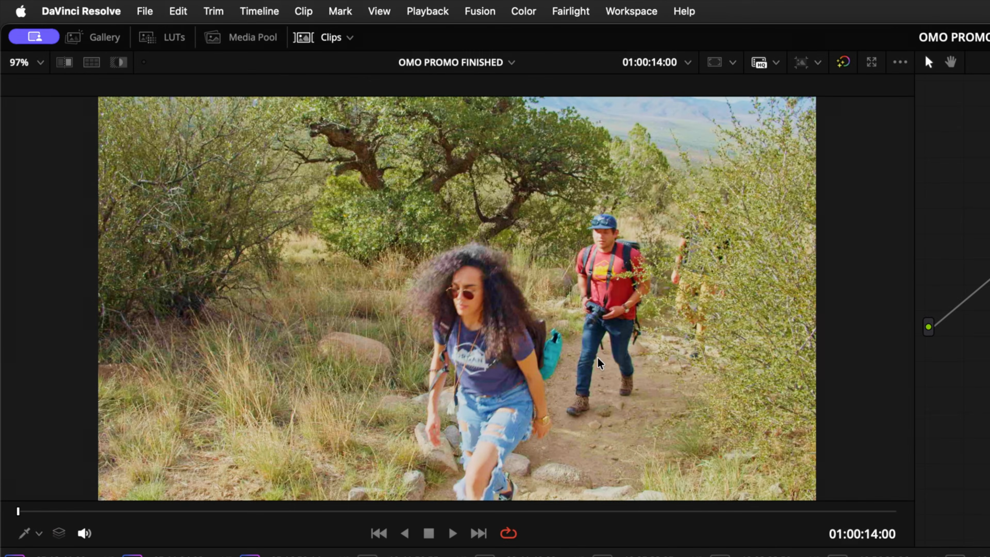
# - Bypass all color grades and Fusion effects, restore them, and exclude Fusion from the bypass toggle
pyautogui.hotkey('shift', 'd')
pyautogui.hotkey('shift', 'd')
pyautogui.click(844, 67)
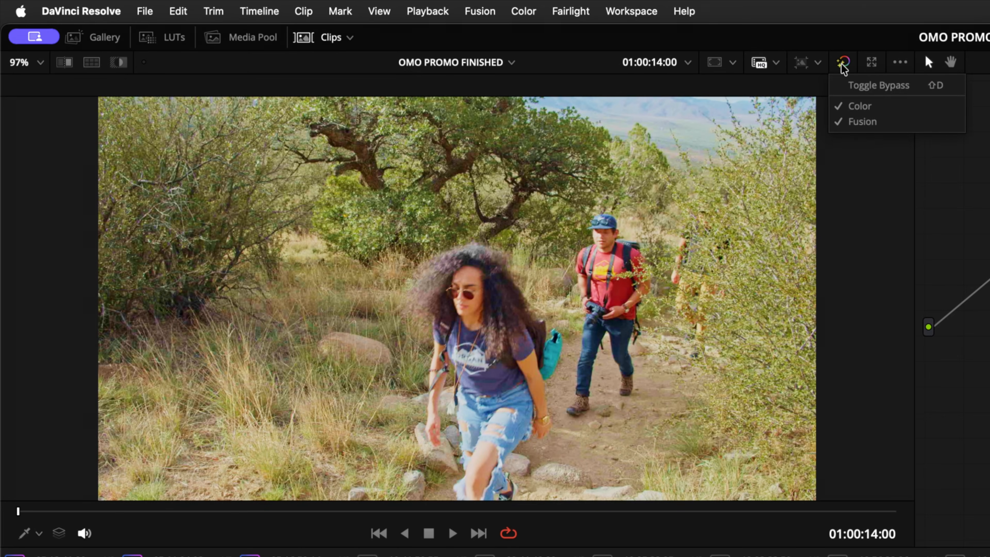
pyautogui.click(892, 122)
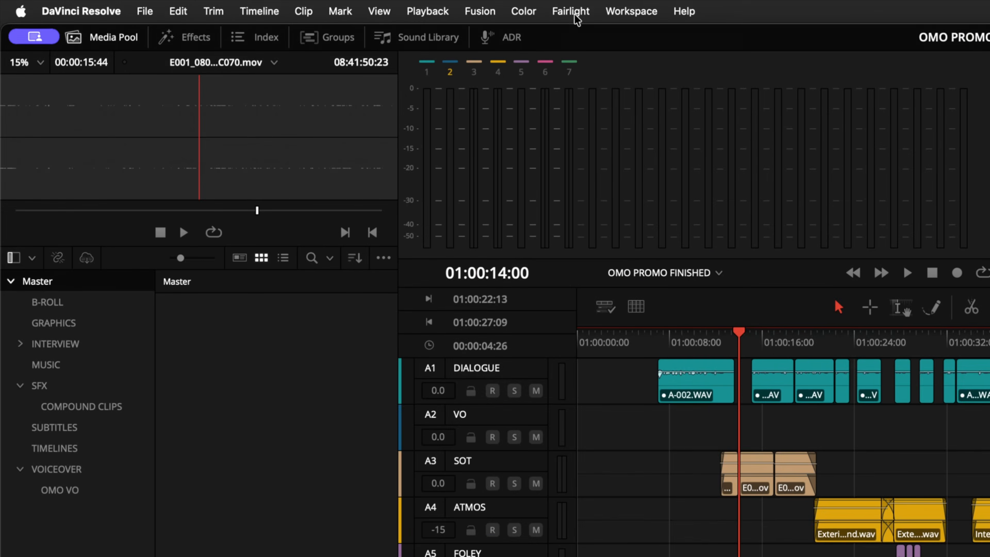
# - Open the Fairlight Presets Library and filter it to Global Track Presets
pyautogui.click(570, 11)
pyautogui.click(605, 75)
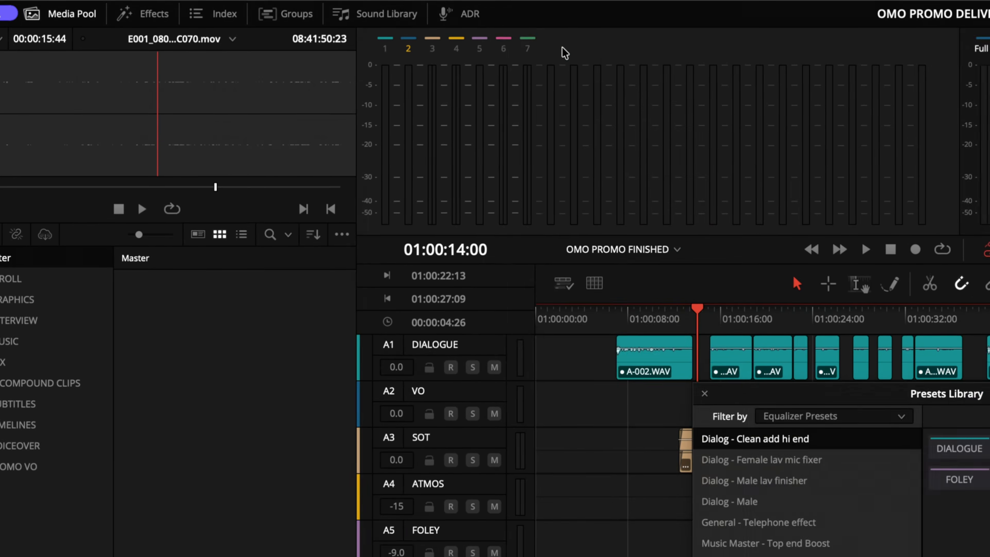
pyautogui.click(896, 422)
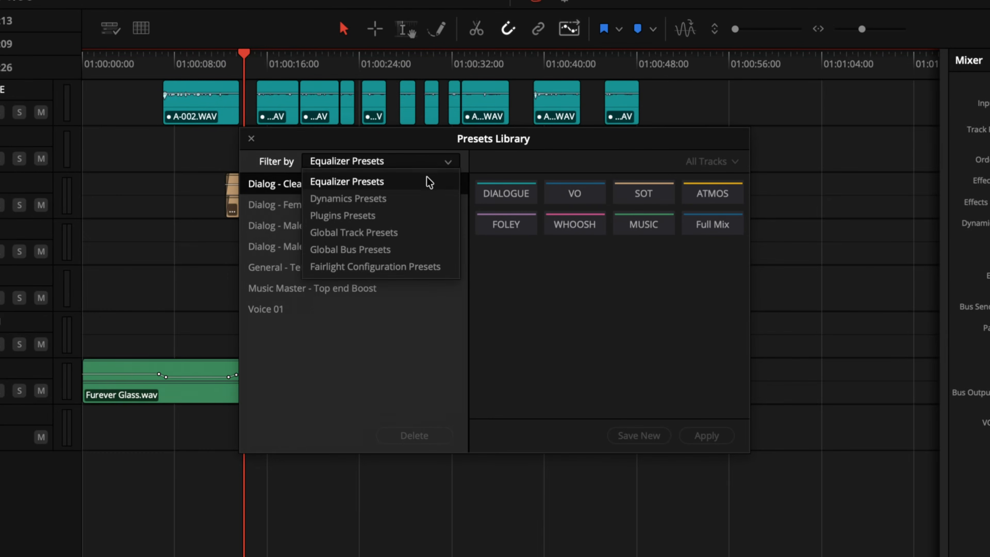
pyautogui.click(428, 230)
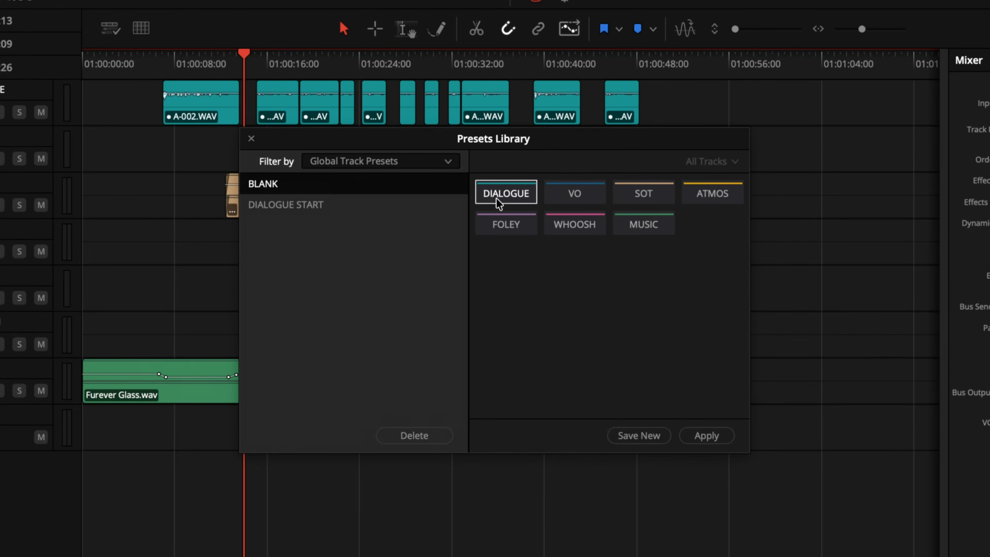
# - Create a global track preset named My Preset from the DIALOGUE track, and select it with VO as the target track
pyautogui.click(625, 436)
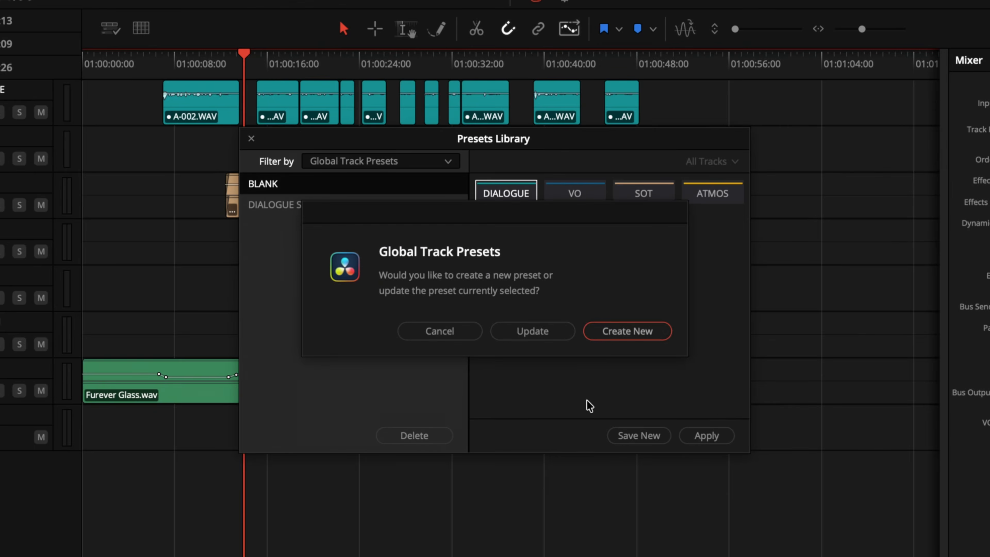
pyautogui.click(622, 331)
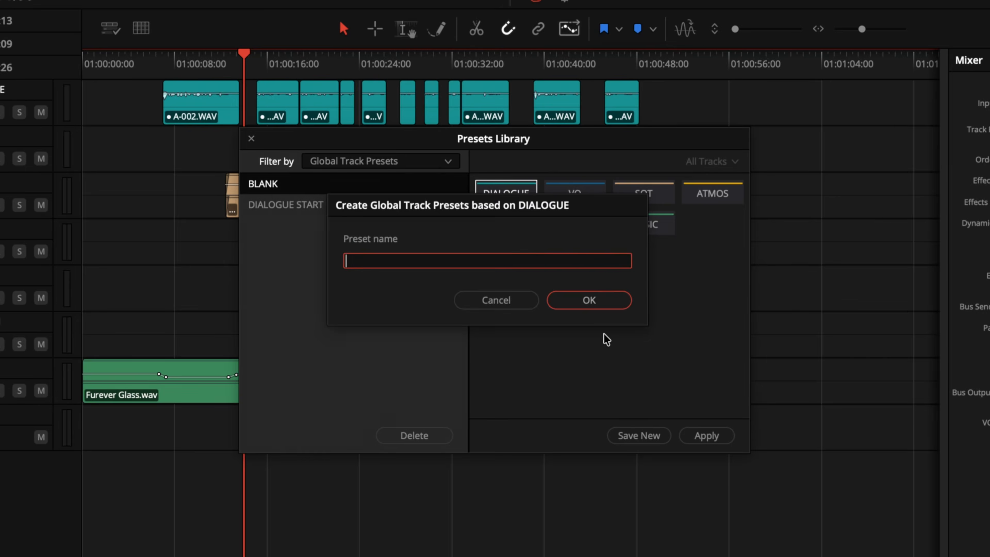
pyautogui.click(602, 306)
pyautogui.click(315, 234)
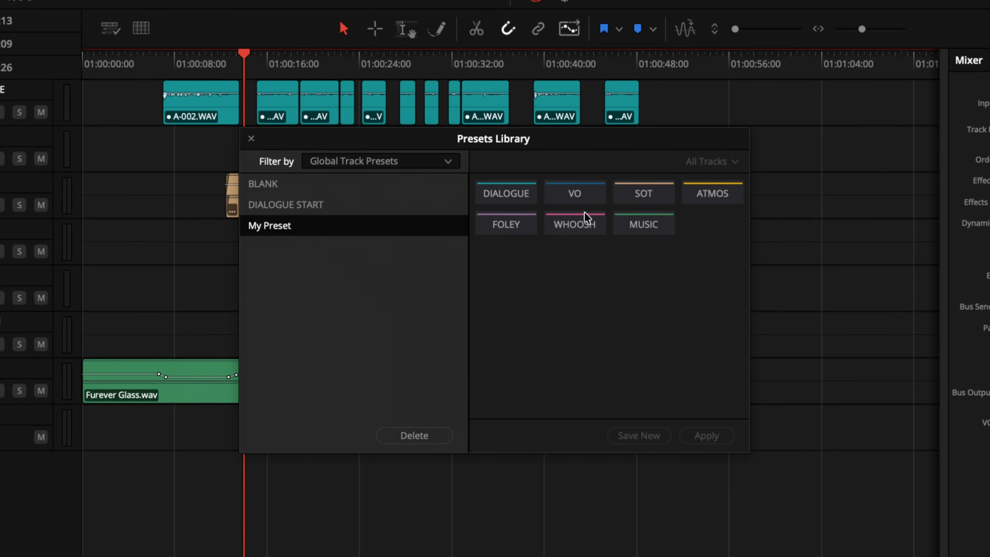
pyautogui.click(596, 203)
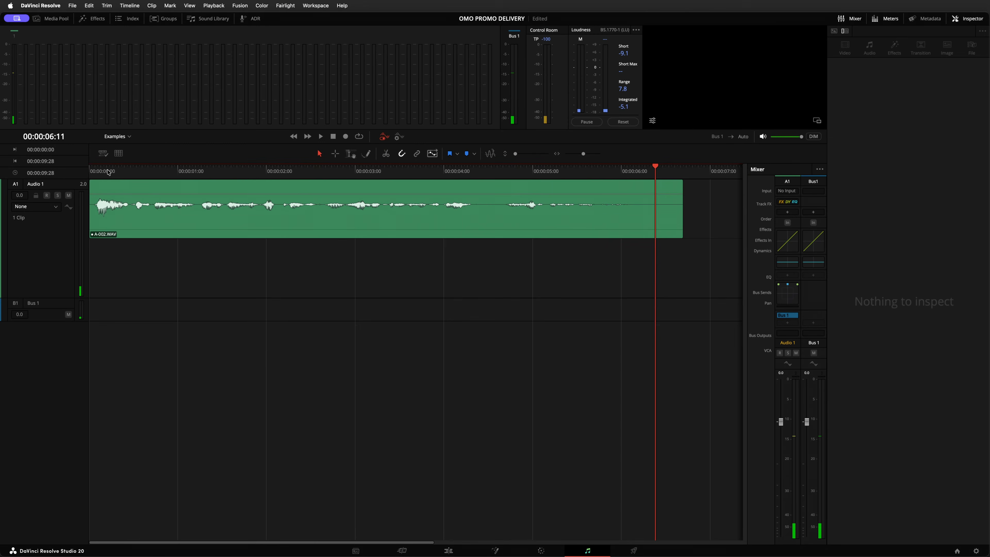
# - Return the playhead to 00:00:00:00 and change the Audio 1 track type to Mono
pyautogui.moveTo(108, 172); pyautogui.dragTo(76, 174)
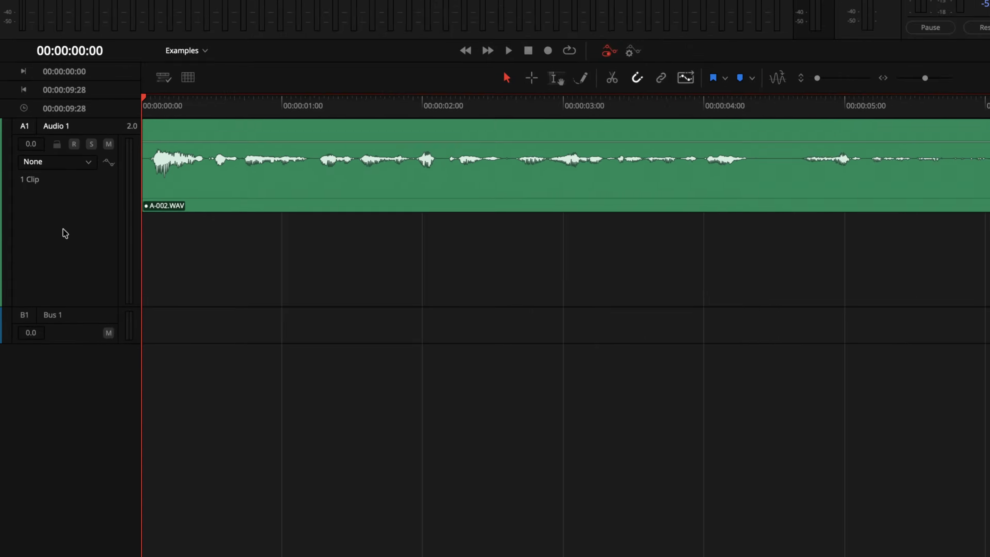
pyautogui.rightClick(40, 248)
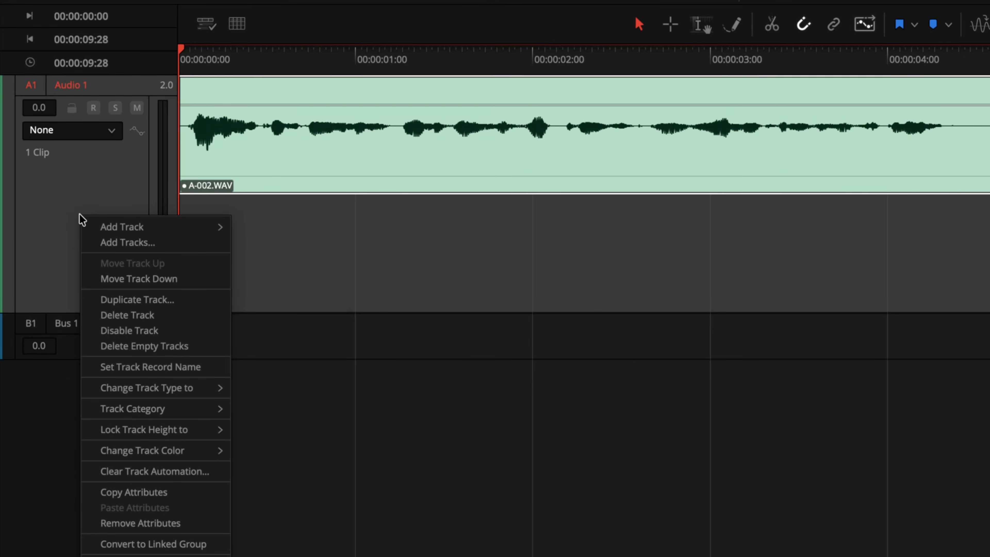
pyautogui.moveTo(159, 386)
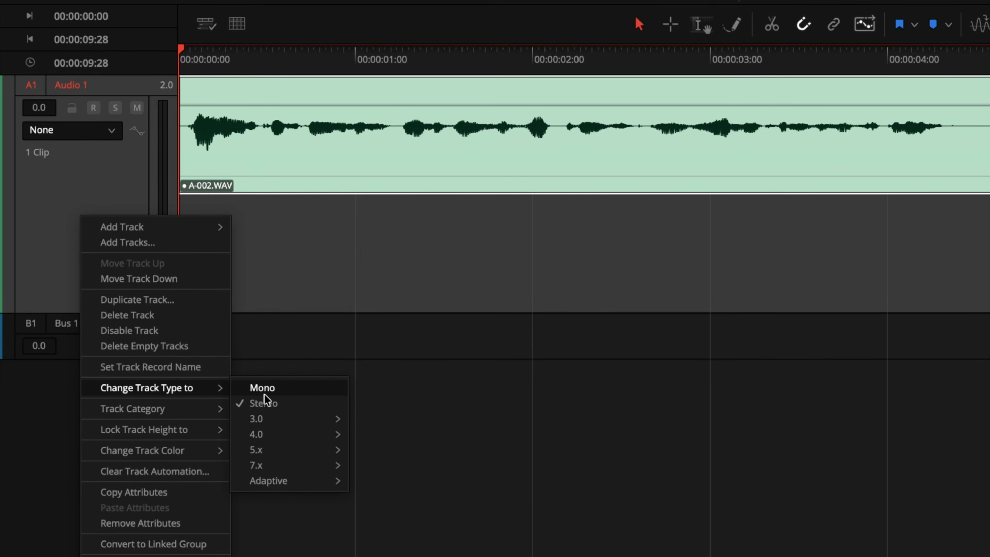
pyautogui.click(271, 389)
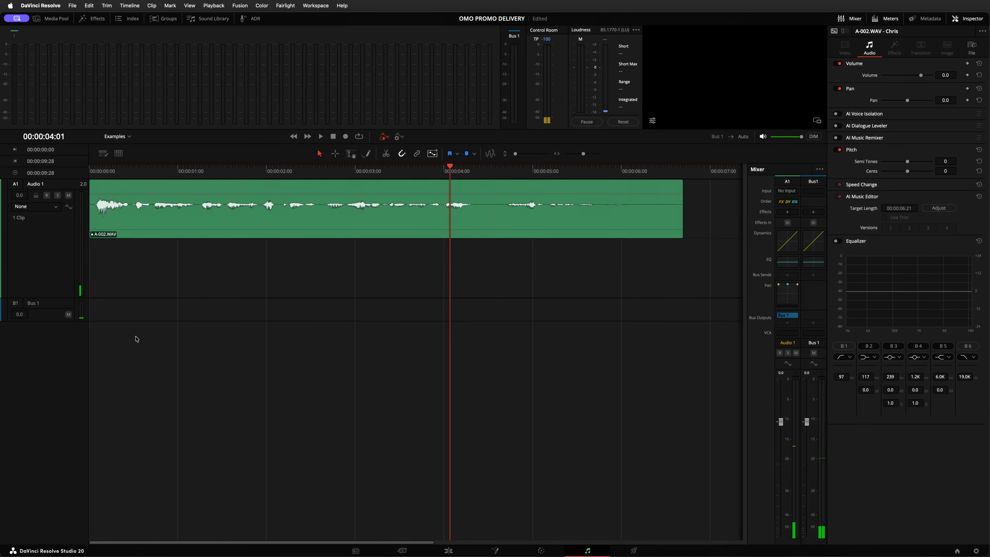
pyautogui.rightClick(62, 336)
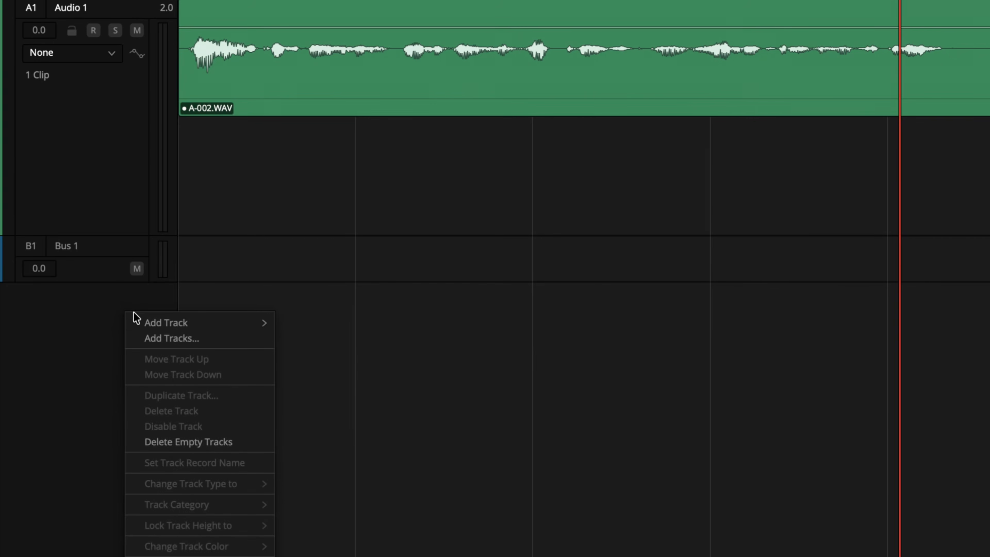
pyautogui.moveTo(237, 324)
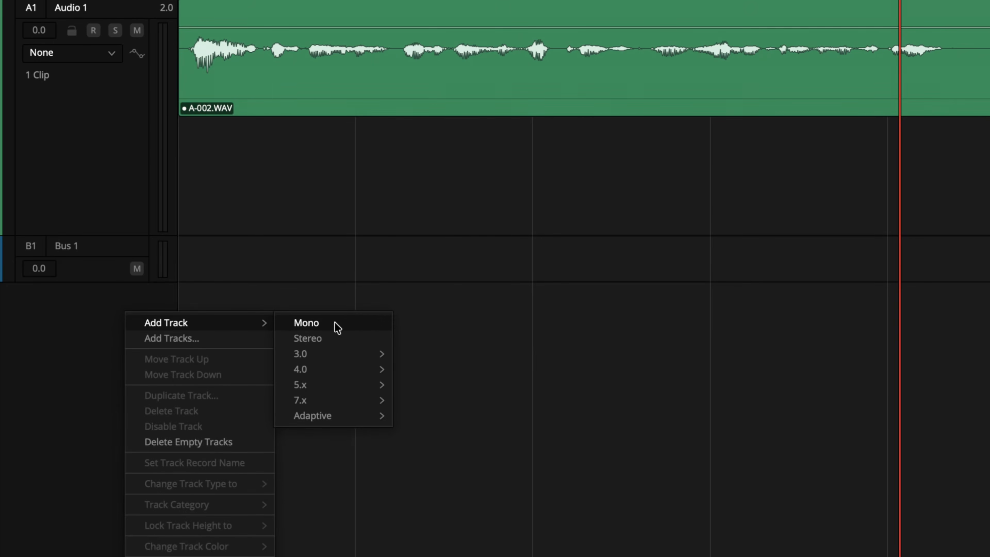
pyautogui.click(474, 324)
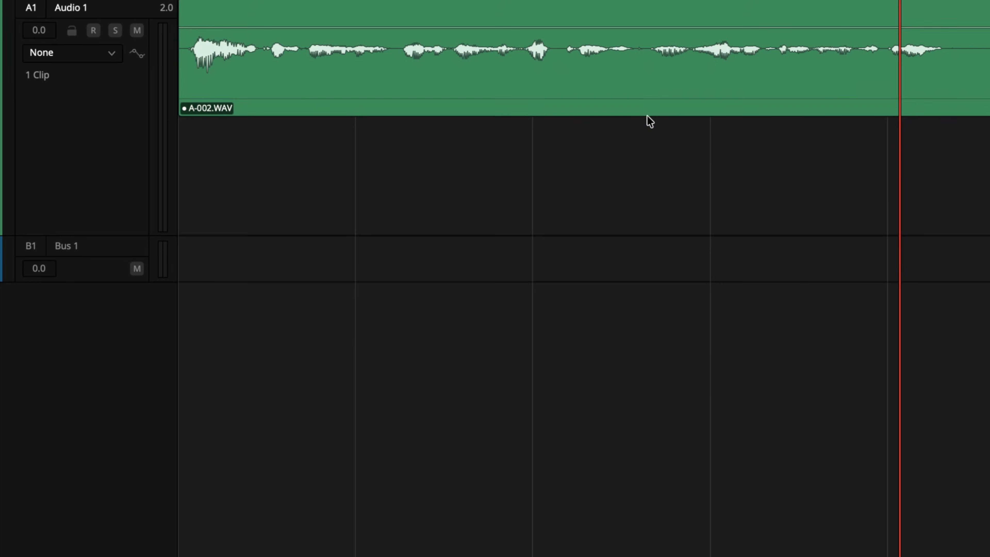
# - Set the A-002.WAV clip's audio format to Stereo with 4 - Chris (Linked) as the source of the right channel
pyautogui.rightClick(668, 96)
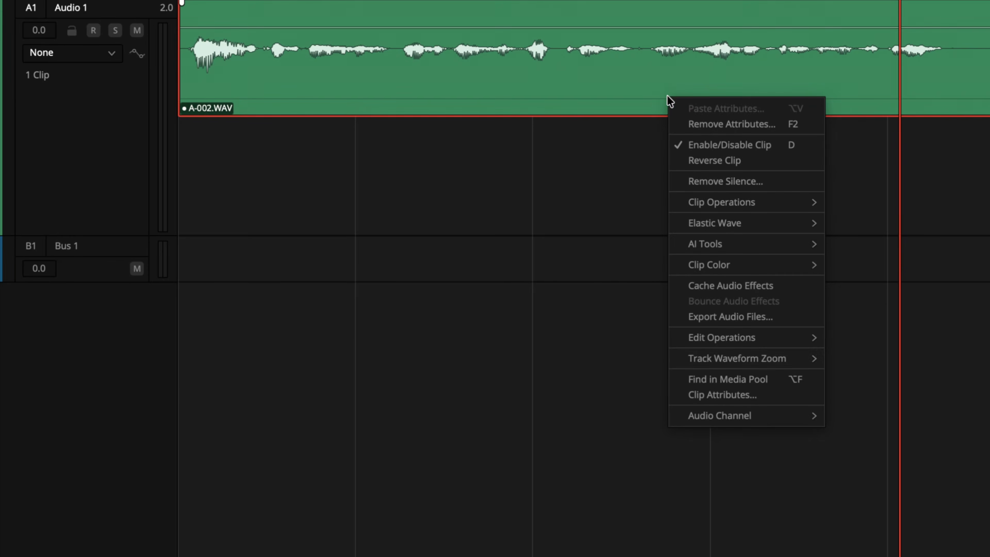
pyautogui.click(724, 400)
pyautogui.click(315, 140)
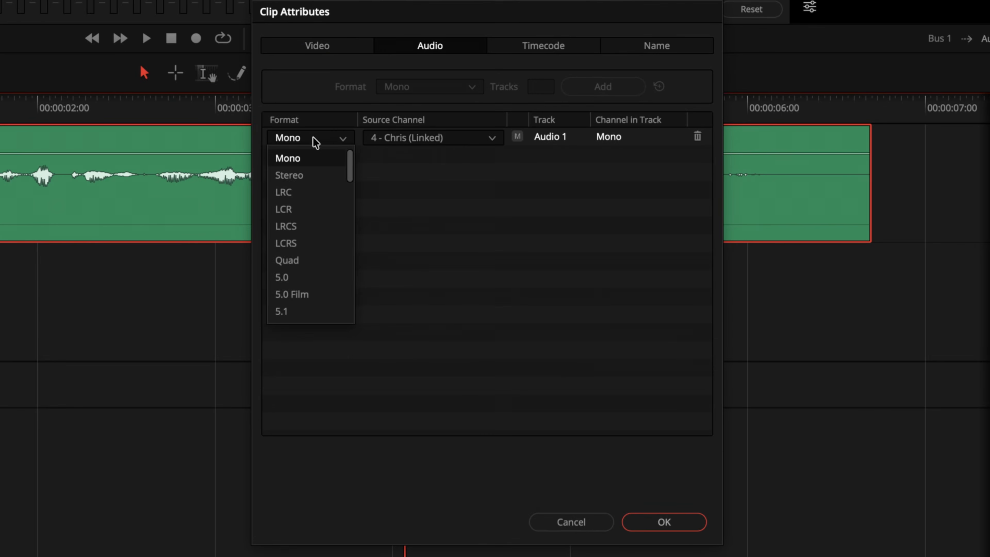
pyautogui.click(316, 175)
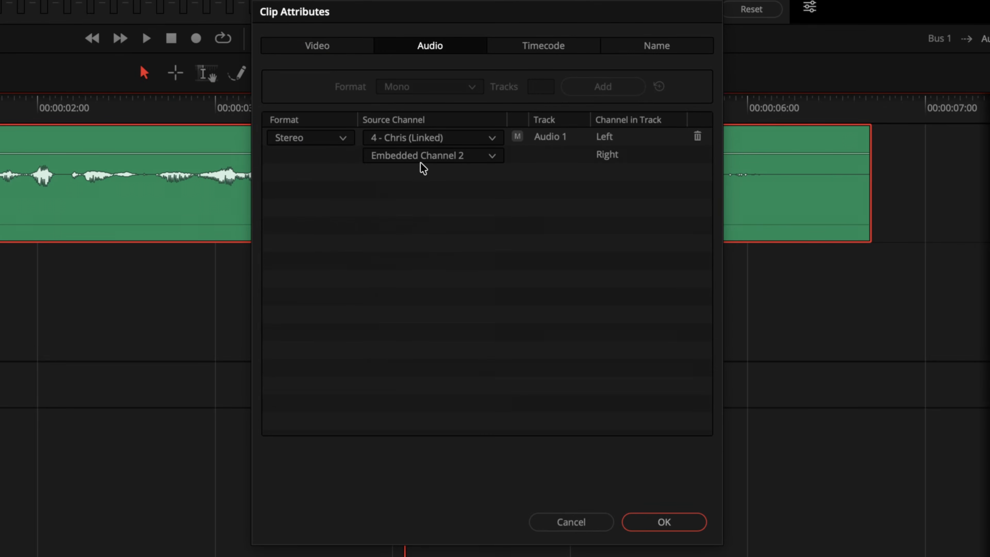
pyautogui.click(429, 158)
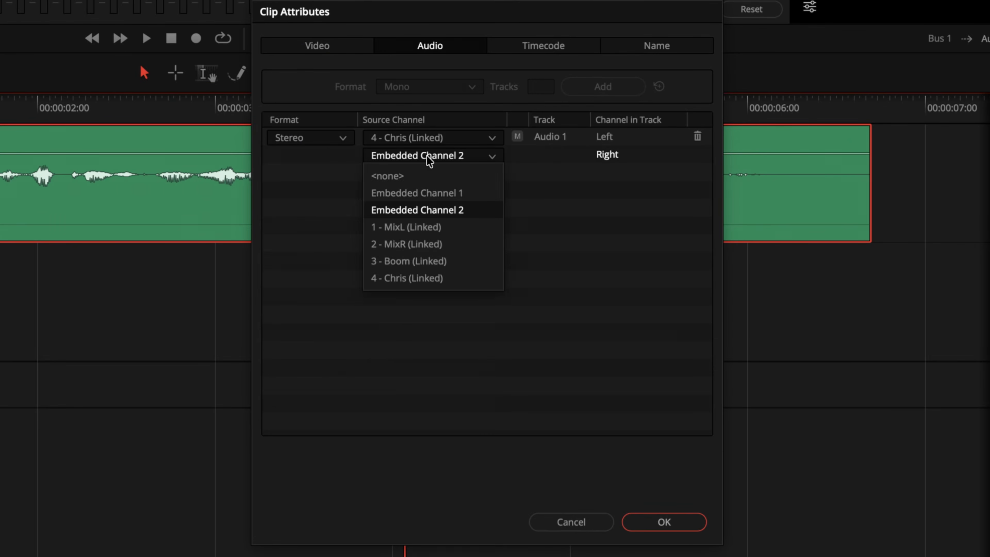
pyautogui.click(441, 278)
pyautogui.click(664, 522)
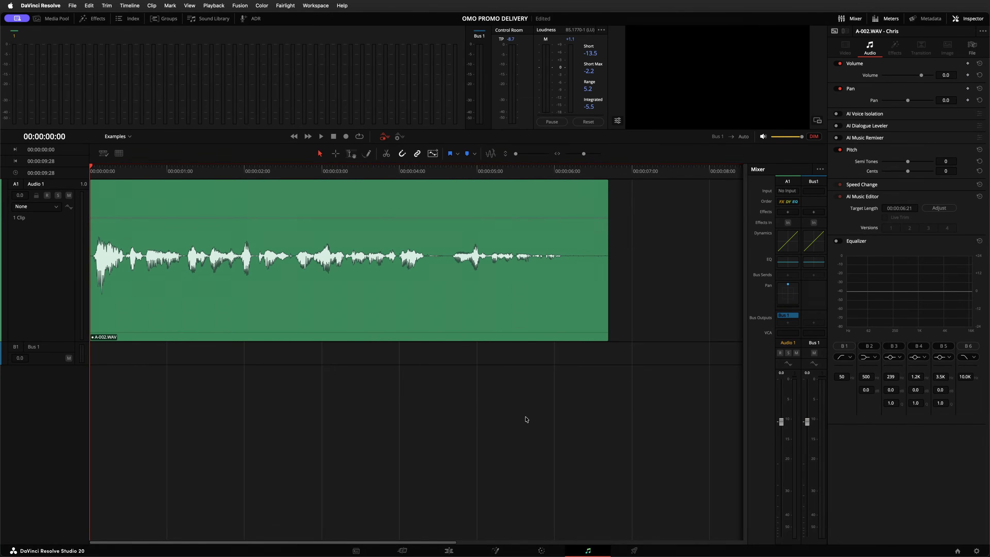
# - Play the A-002.WAV clip and open the audio pan controls of track Audio 1
pyautogui.press('space')
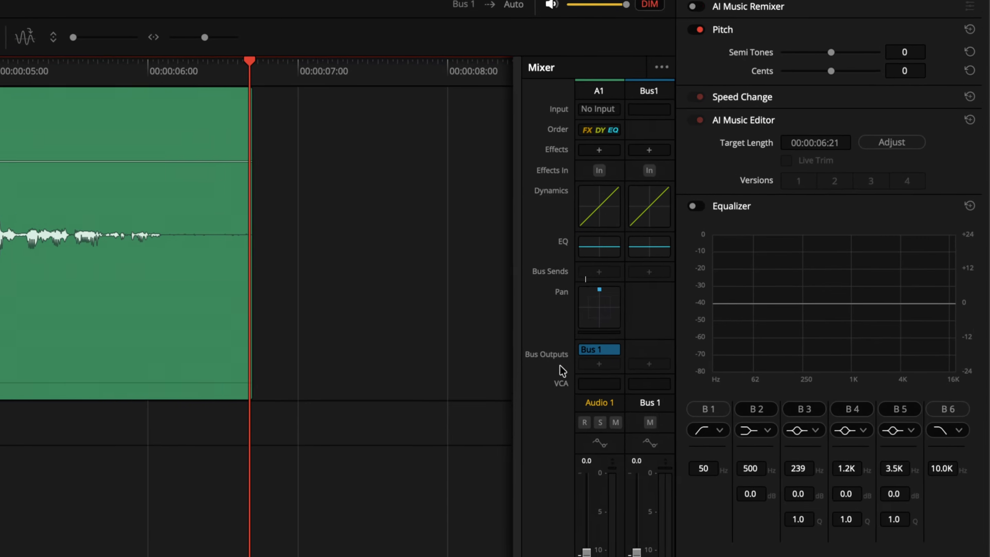
pyautogui.doubleClick(598, 322)
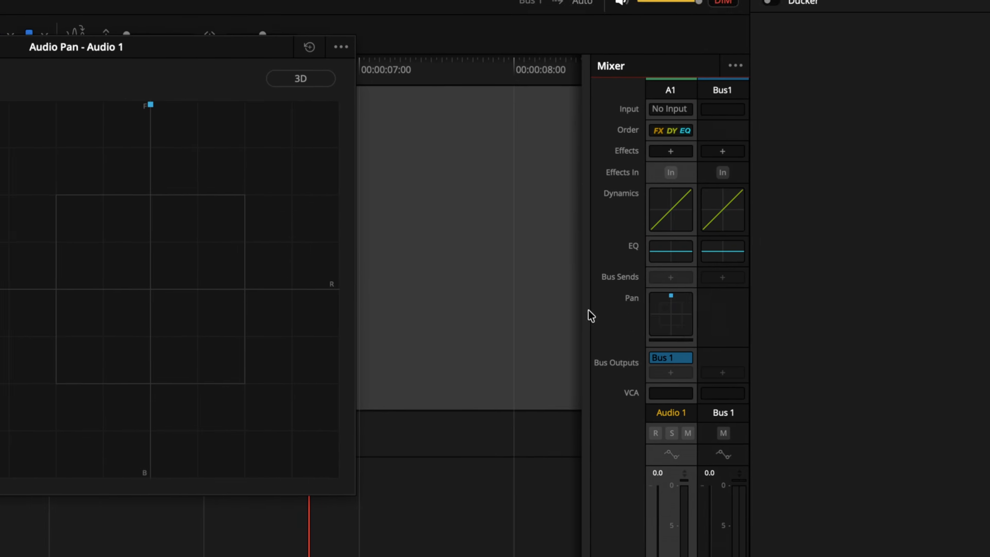